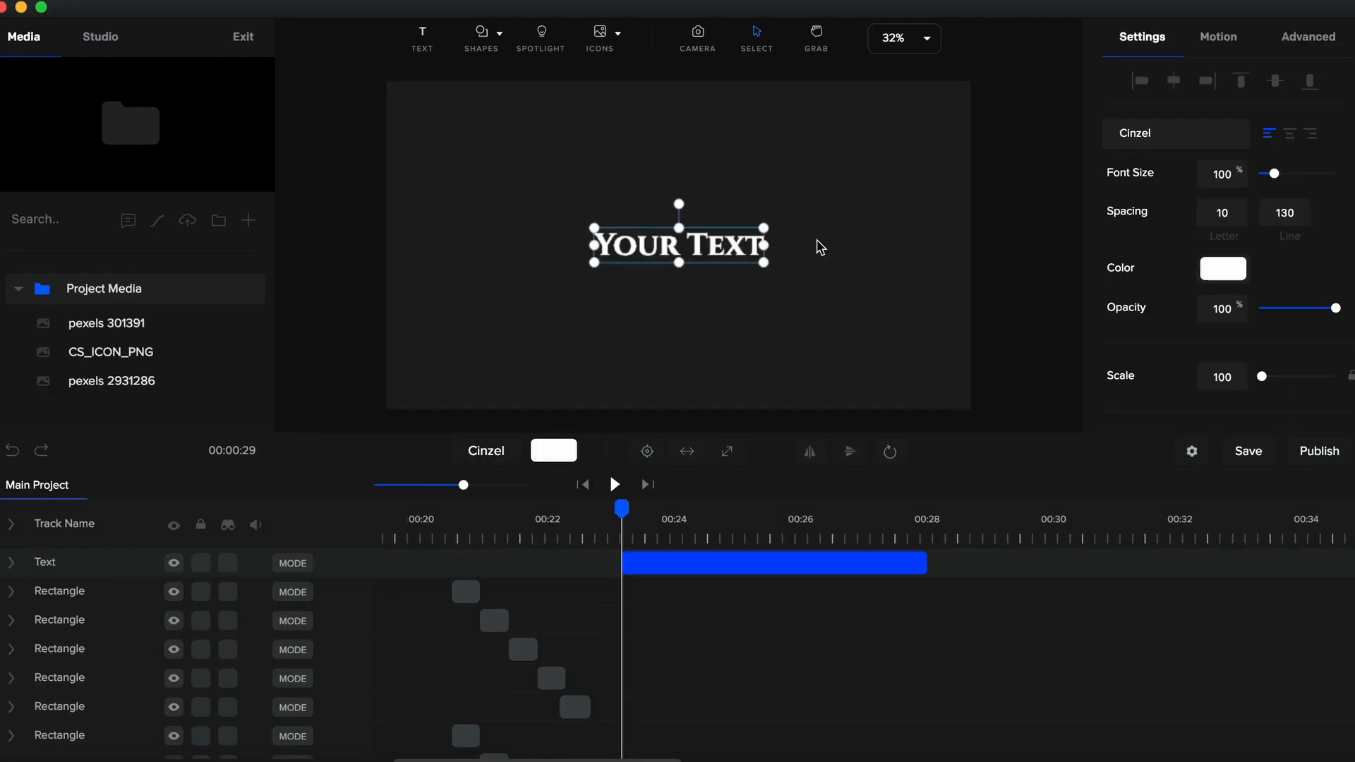
Replace the placeholder title text with GLAMOUR
double_click(725, 243)
key(super+a)
text(GLAMOUR)
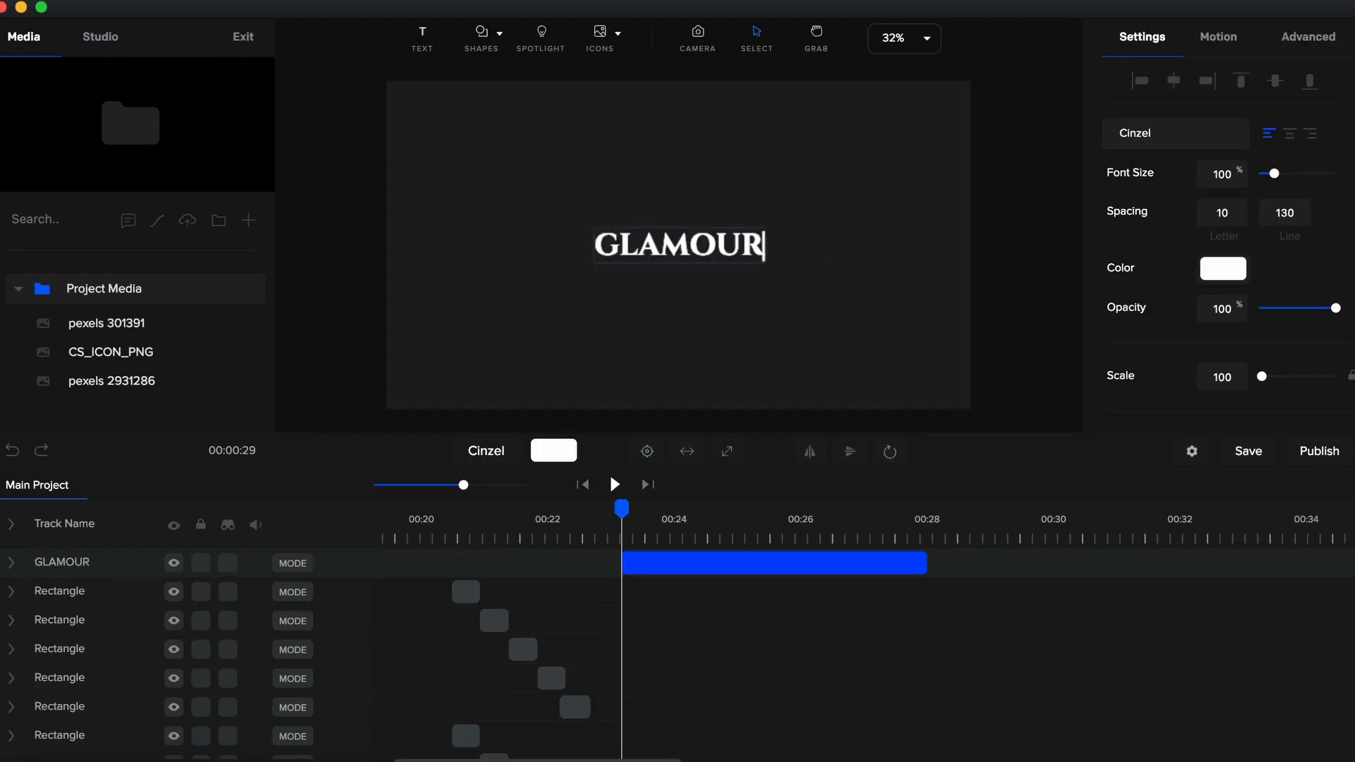
click(663, 563)
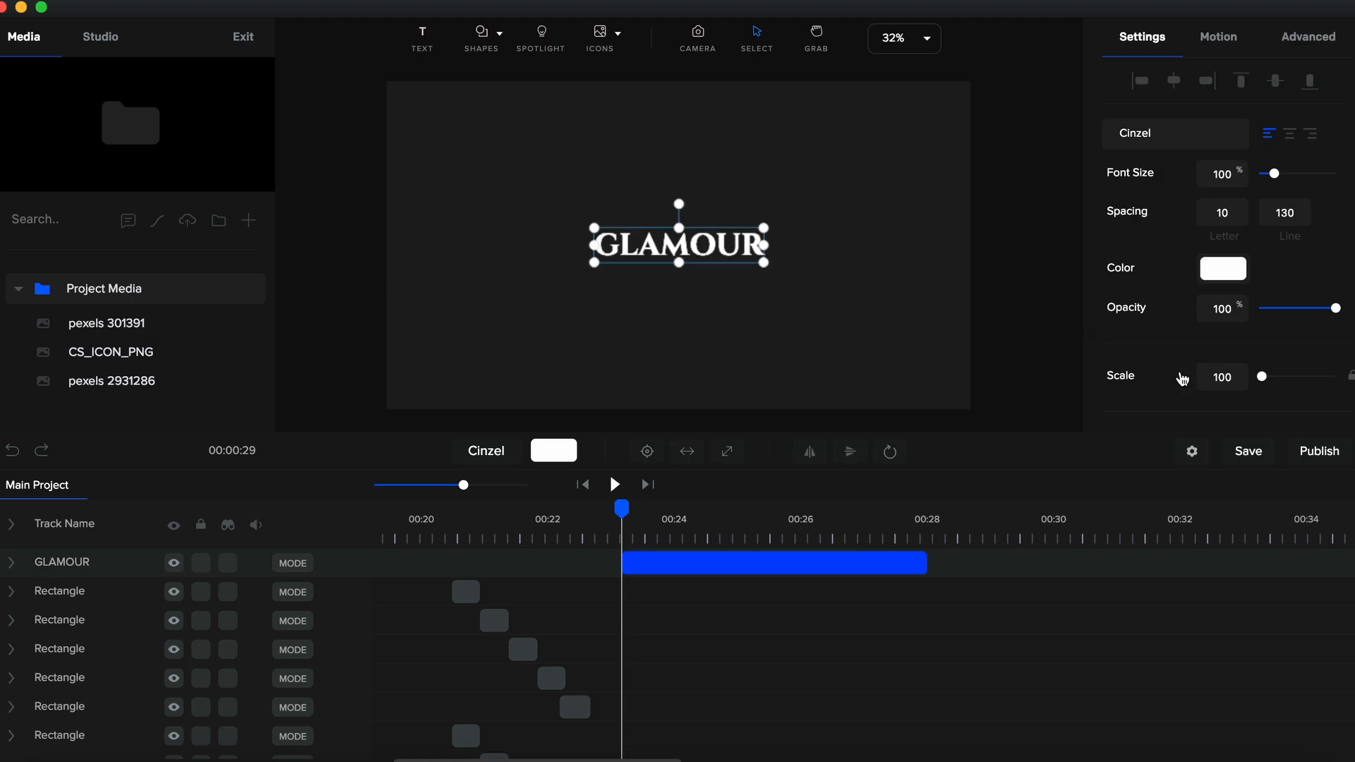
Set the GLAMOUR text's scale to 150 and its letter spacing to 200
double_click(1223, 377)
text(150)
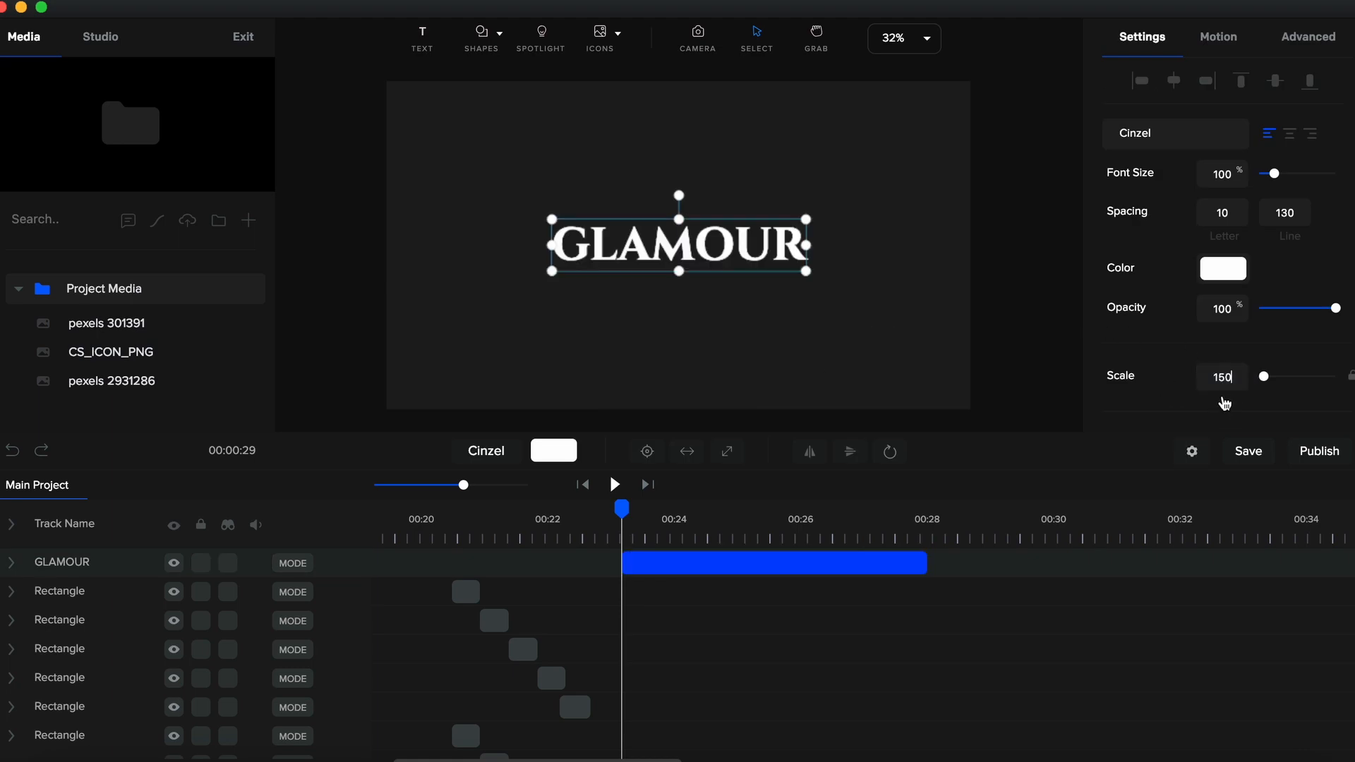
double_click(1222, 212)
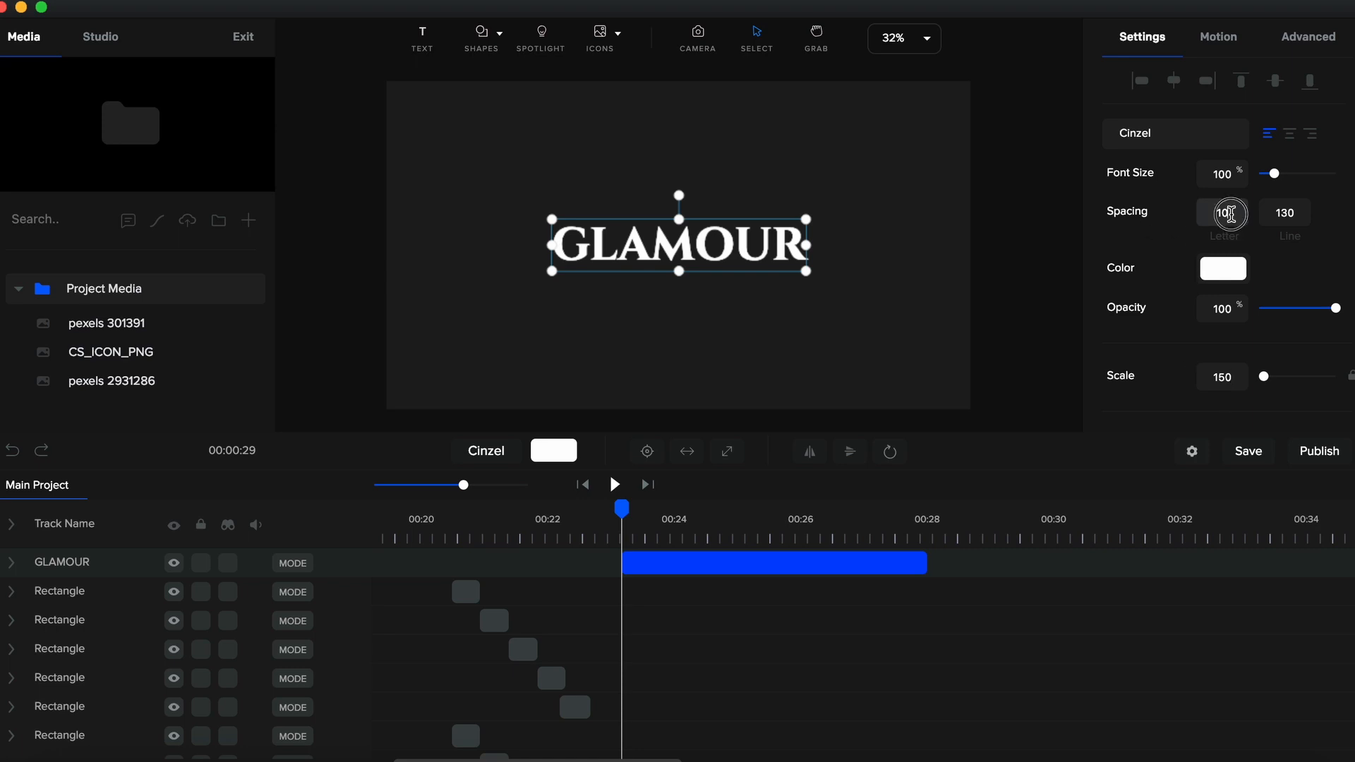
text(200)
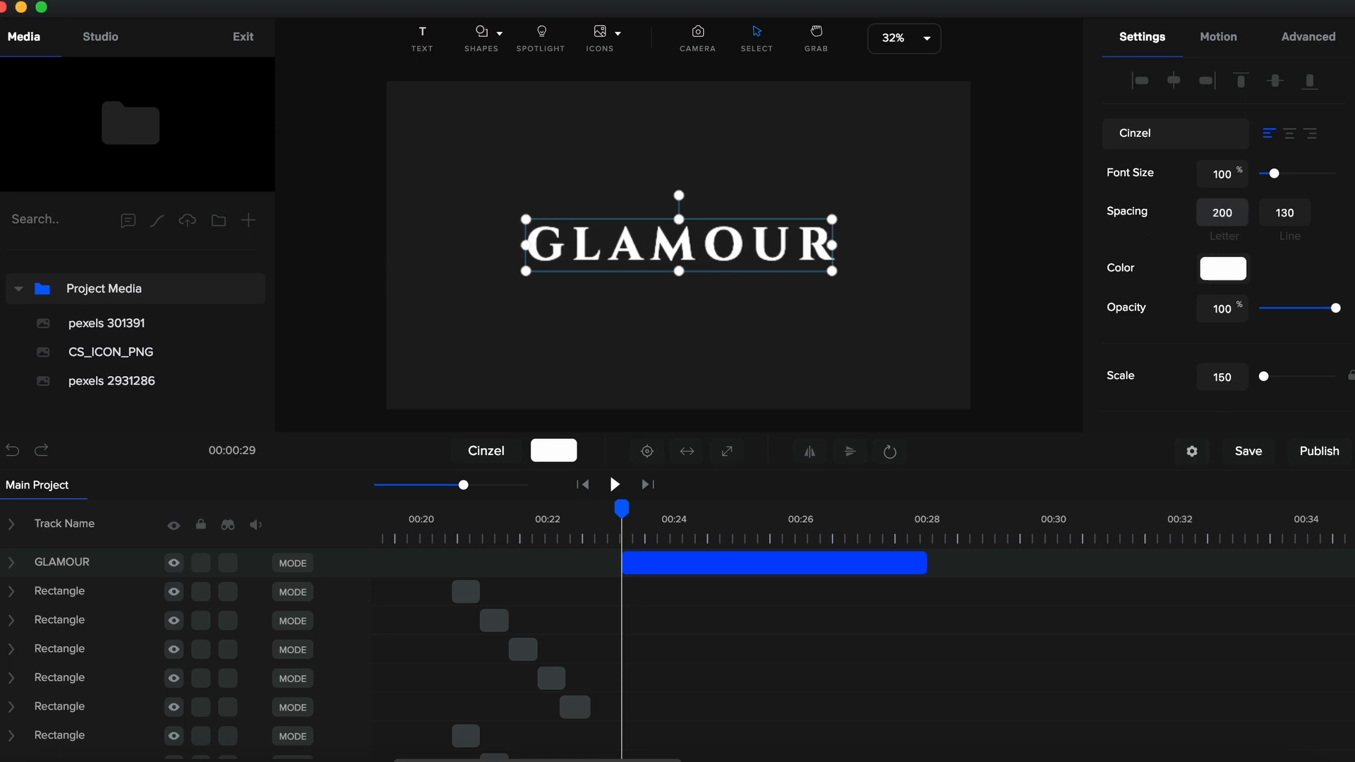
Add a rectangle shape over the GLAMOUR text and lower its opacity to 36%
click(486, 41)
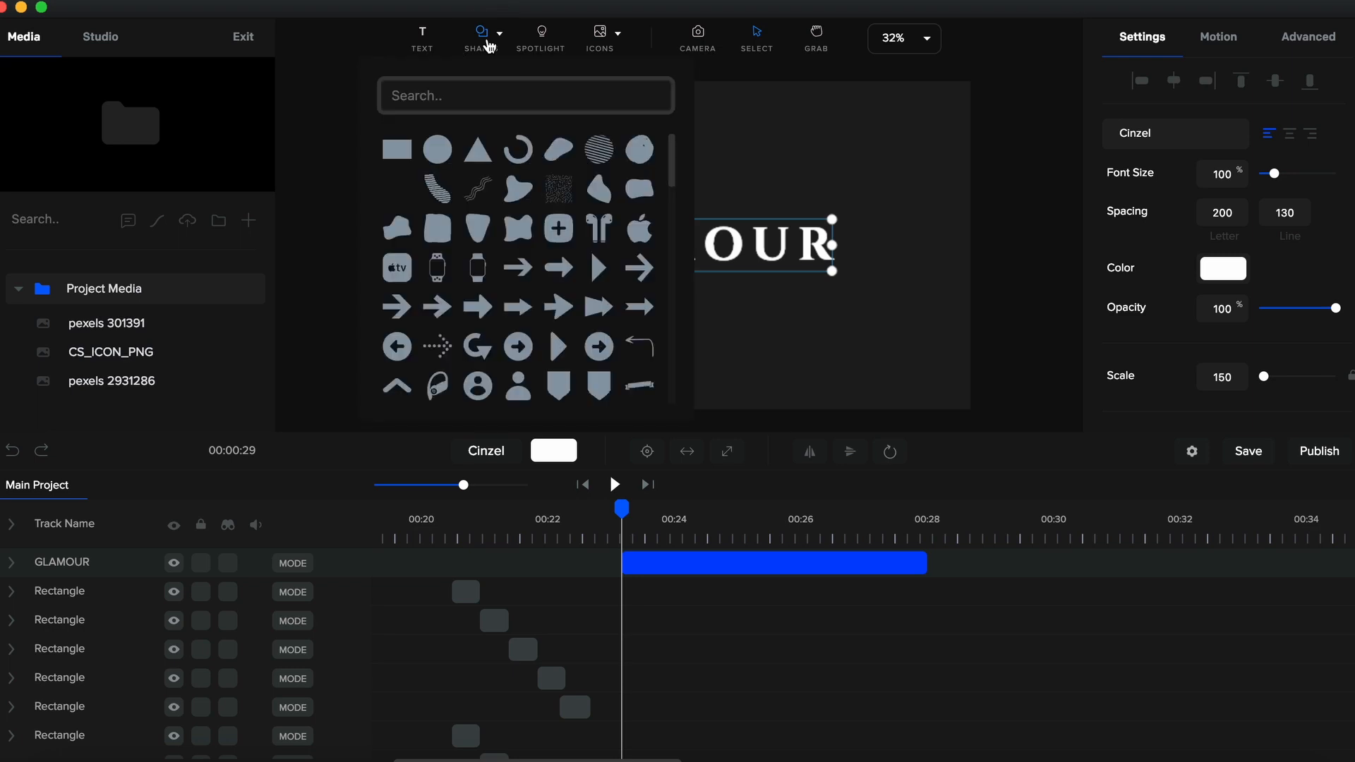
click(397, 149)
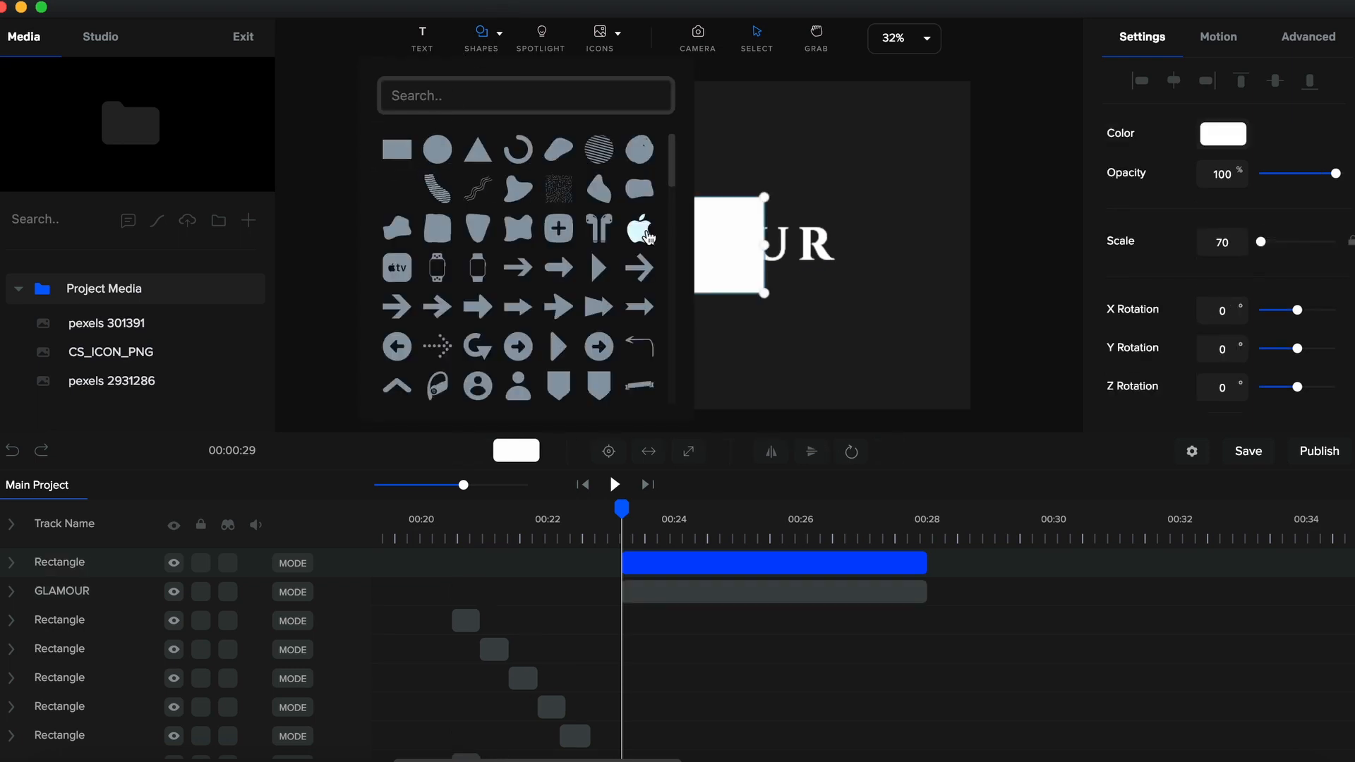
click(747, 238)
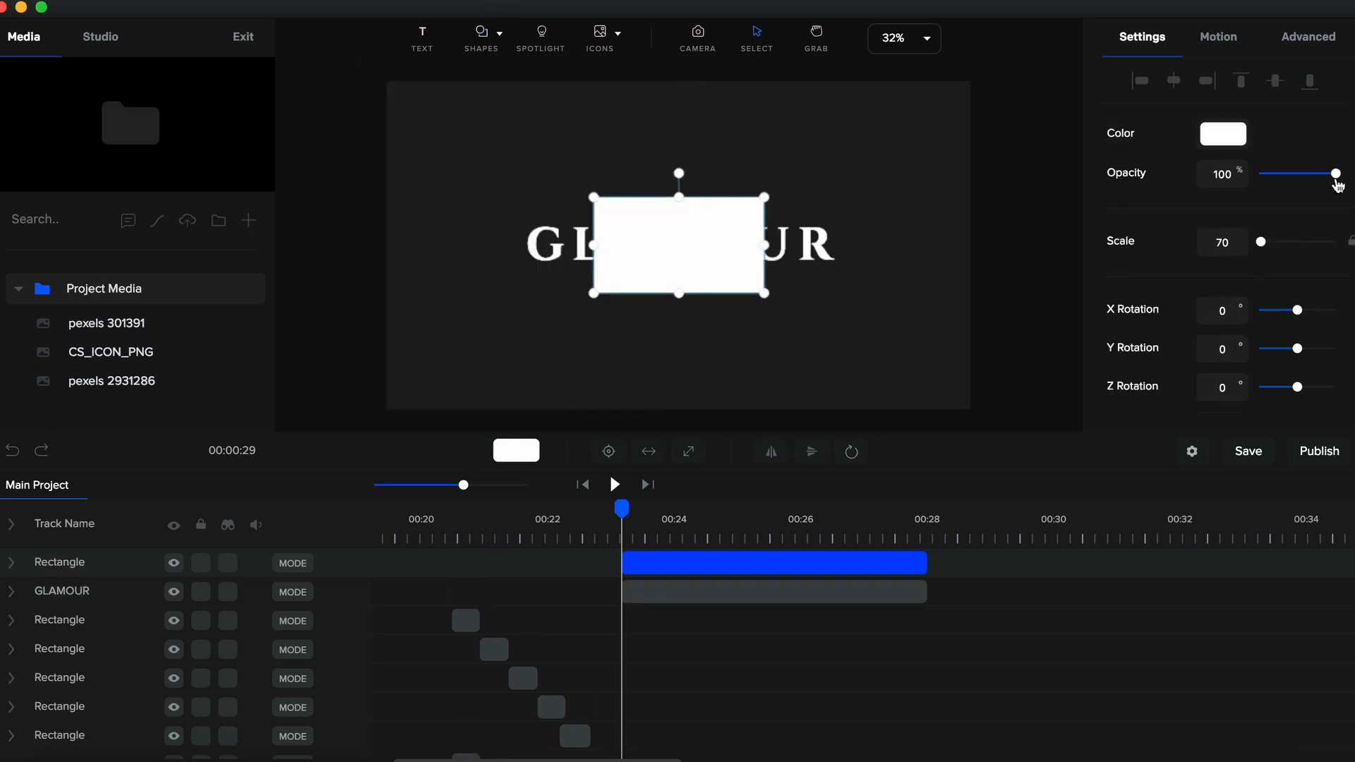
drag(1336, 174, 1286, 174)
scroll(678, 295, up, 5)
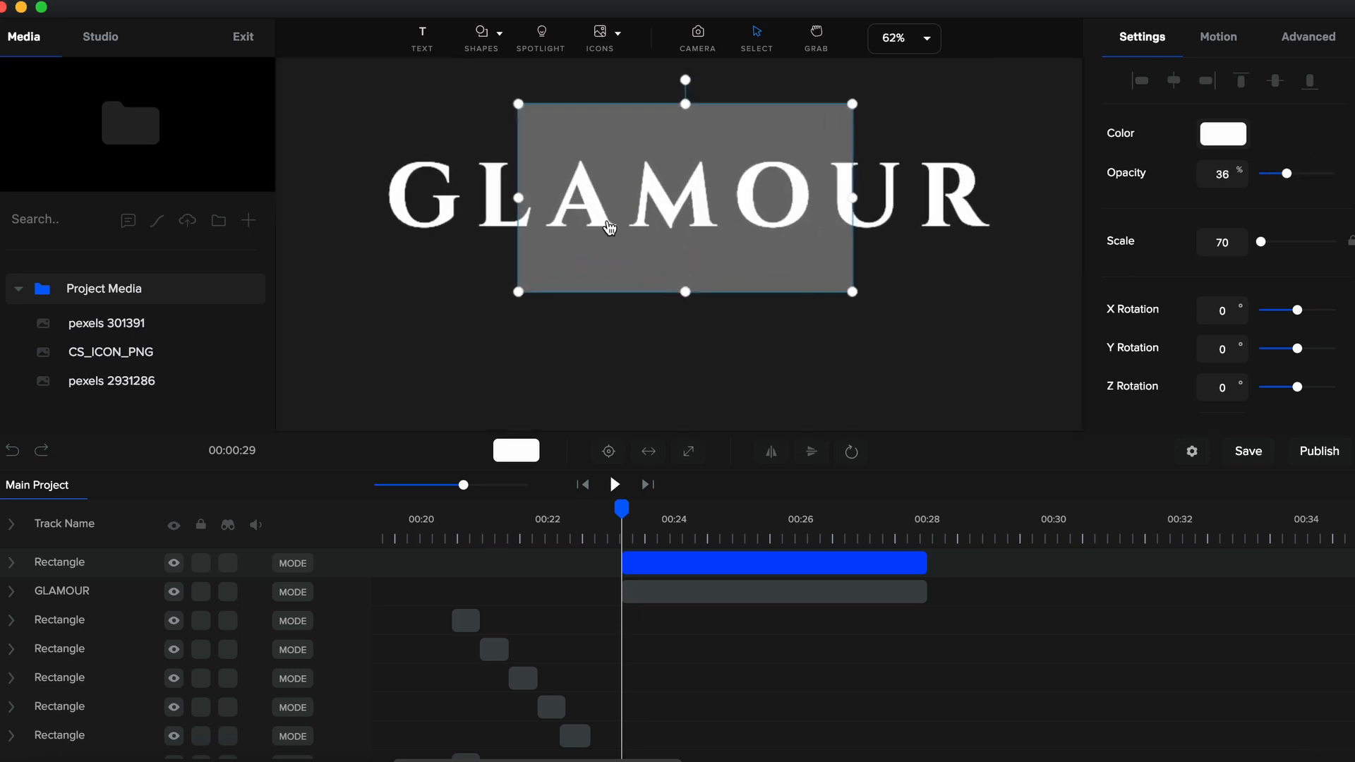
Resize the rectangle so it closely covers the whole GLAMOUR word
drag(518, 198, 378, 198)
drag(853, 199, 977, 189)
drag(688, 104, 687, 142)
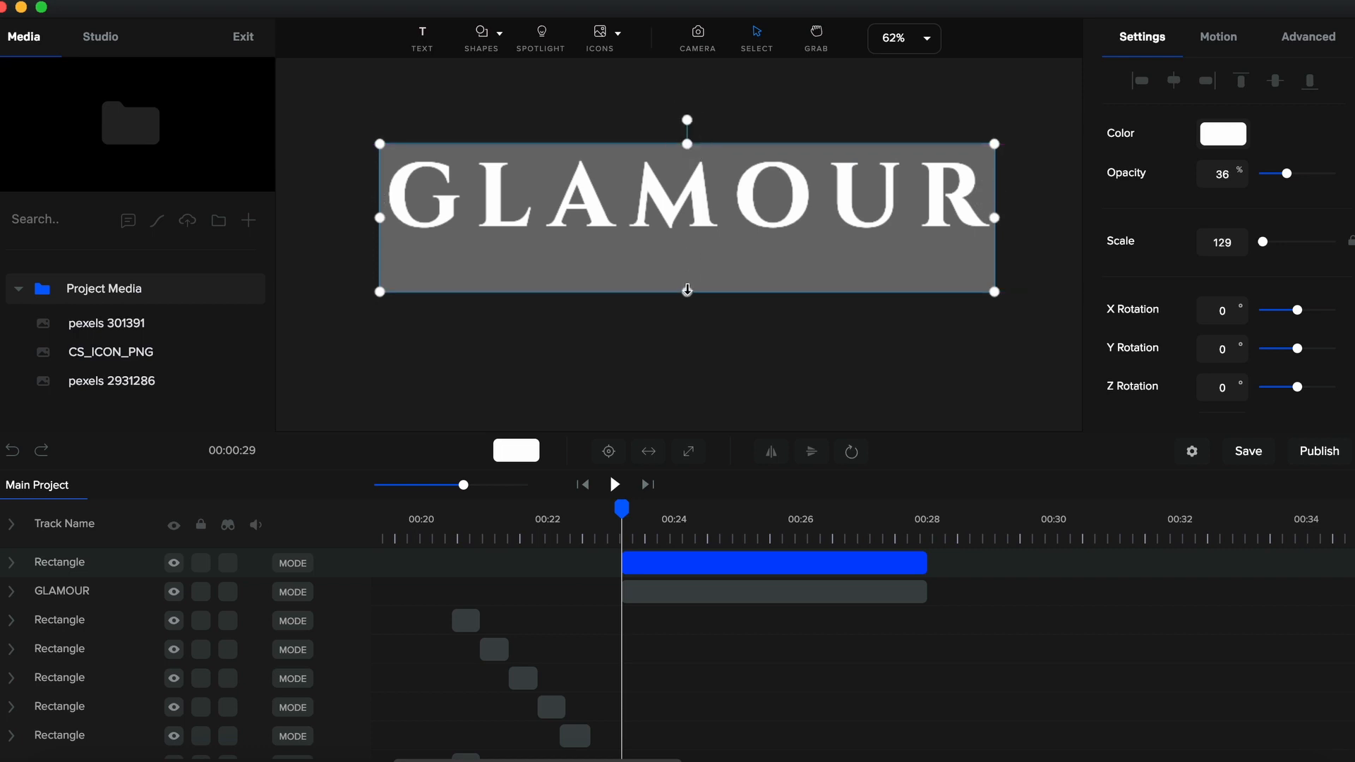
drag(686, 292, 687, 248)
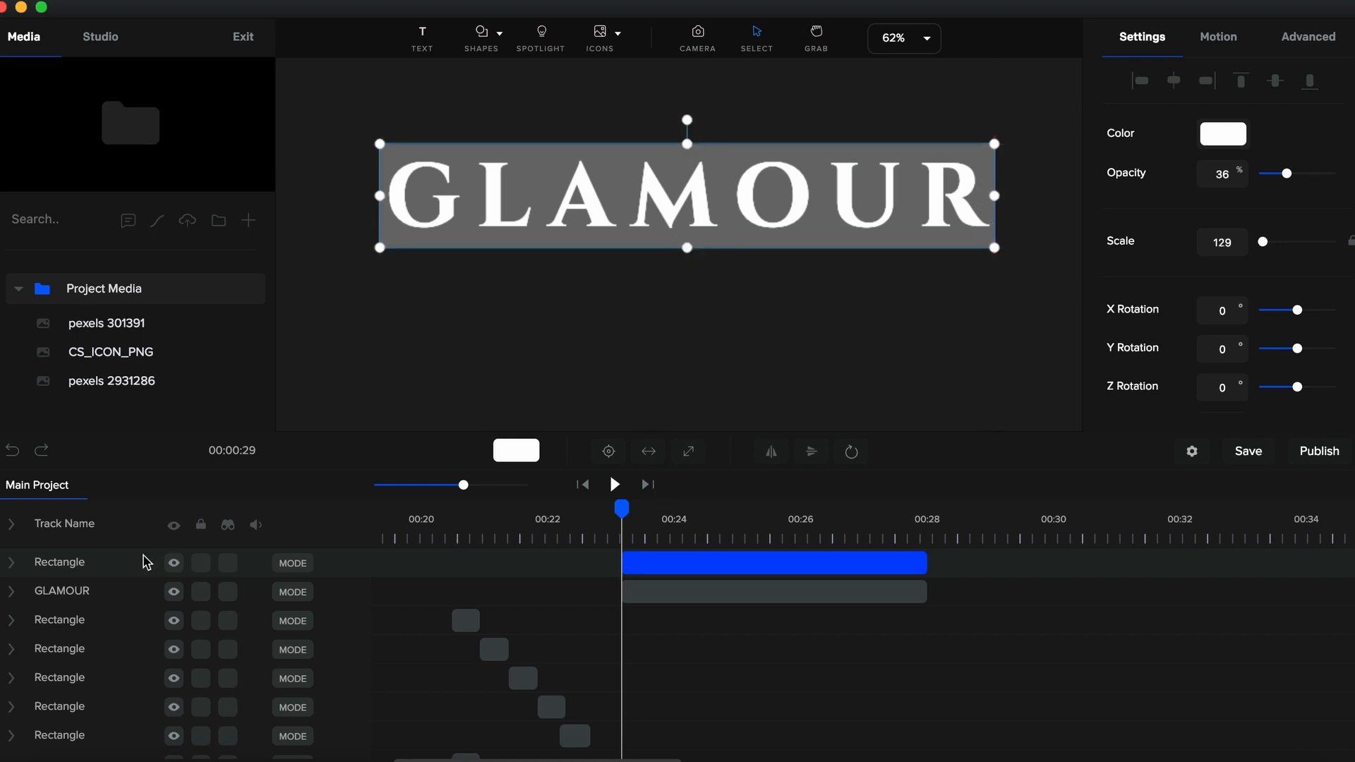
Rename the new rectangle's track as MASK GLAMOUR
double_click(76, 569)
text(MASK GLAMOUR)
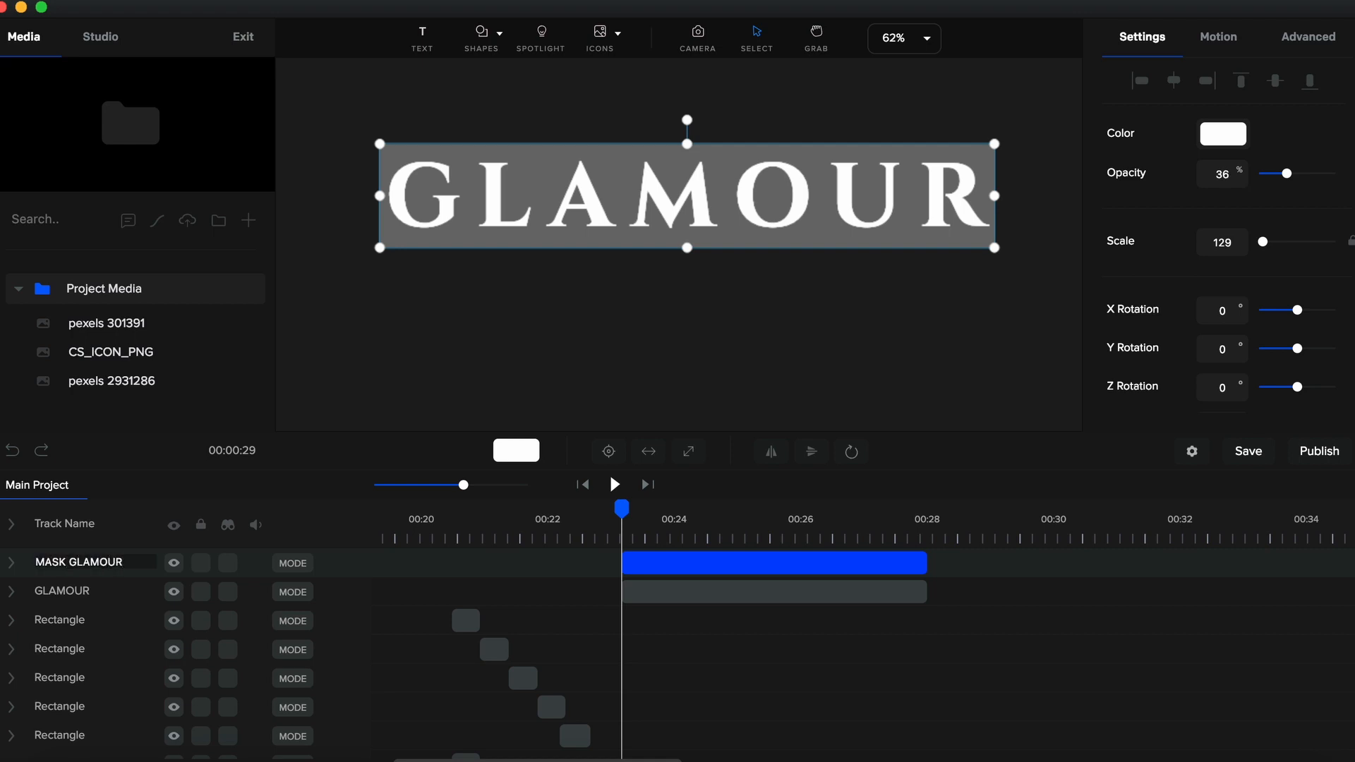
key(Return)
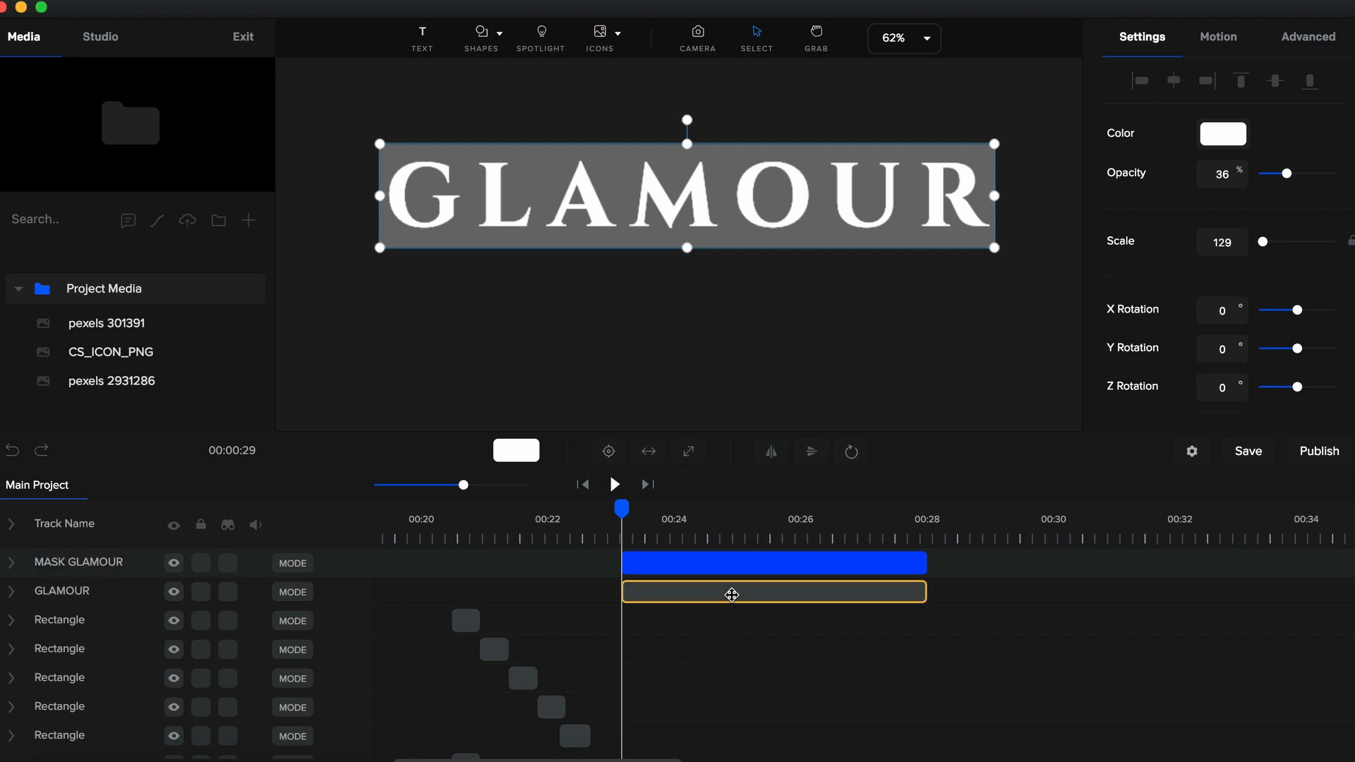
Mask the GLAMOUR text clip with the MASK GLAMOUR shape
right_click(732, 595)
mouse_move(771, 703)
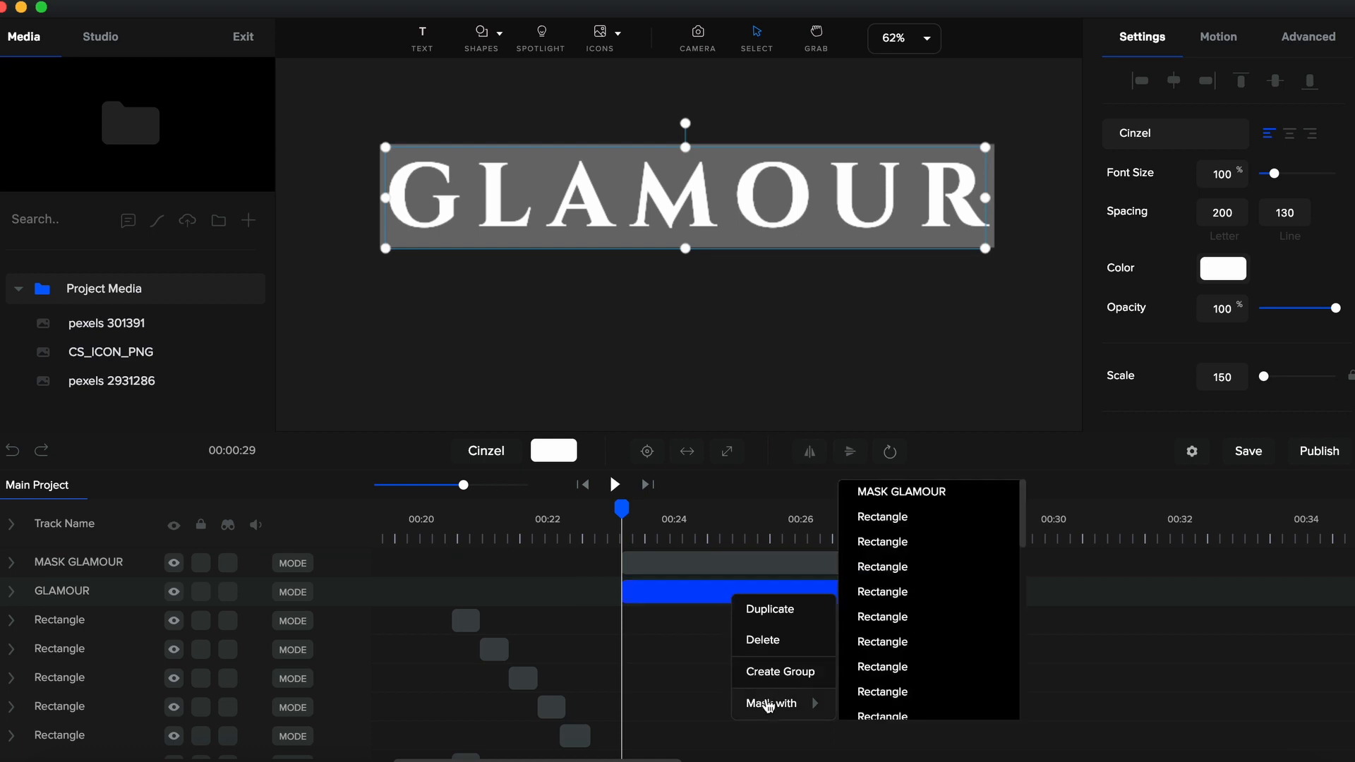
click(916, 492)
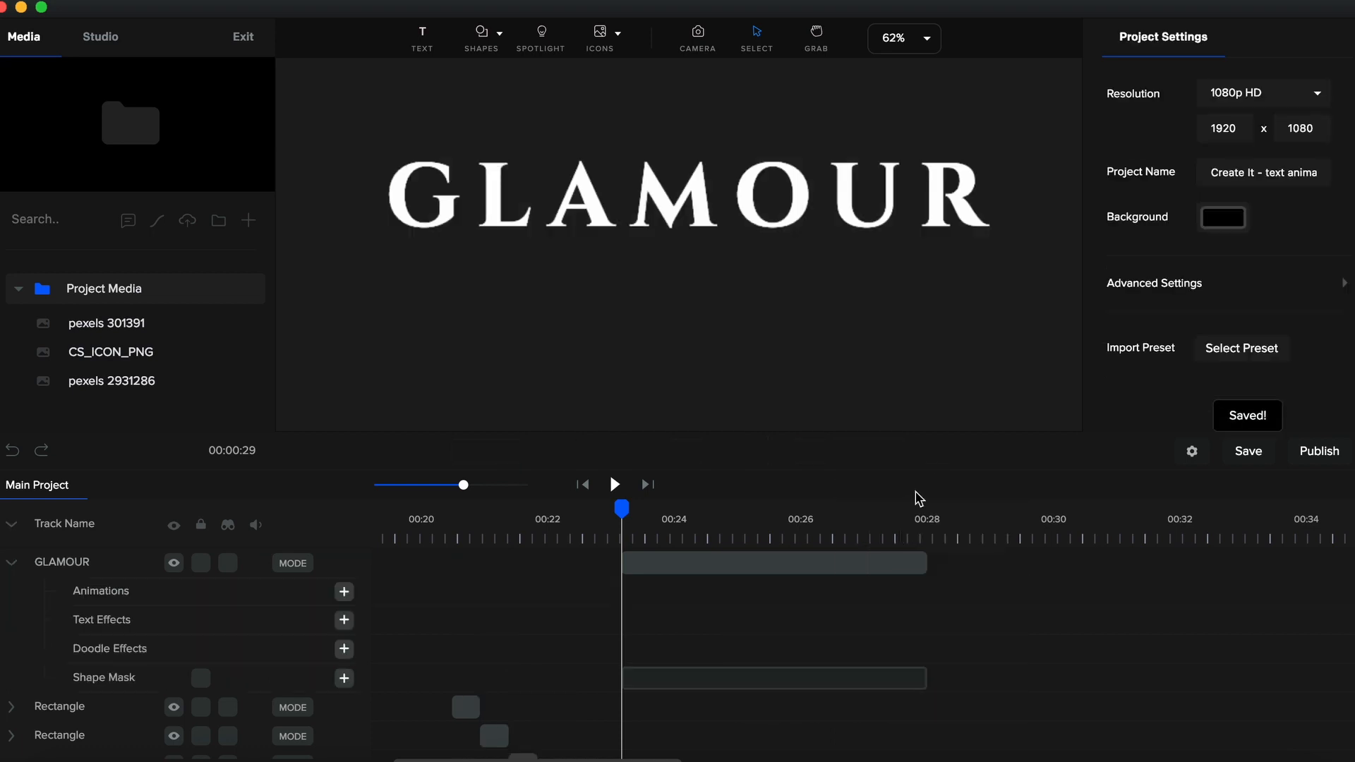
Add a Scale animation to the shape mask, unlock its proportions and set the starting Scale X to 0
click(650, 681)
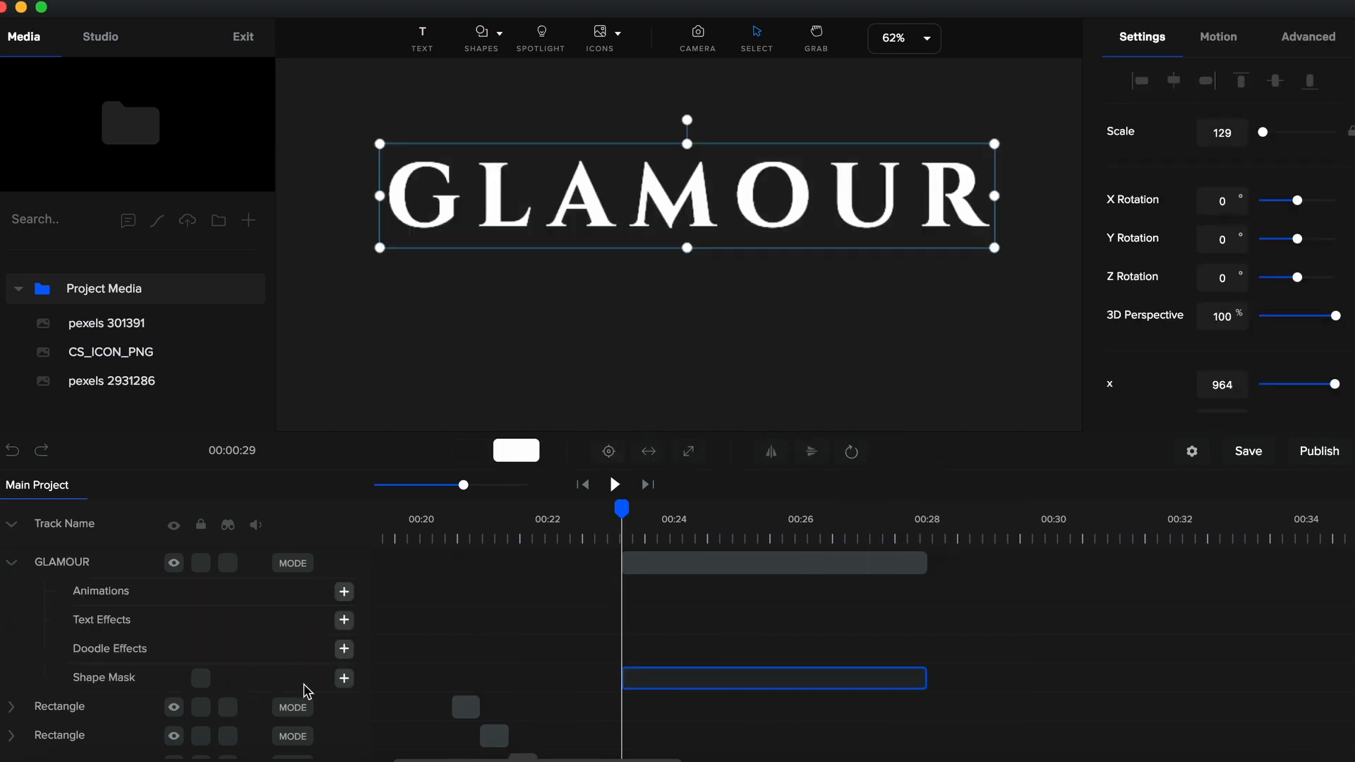
click(343, 681)
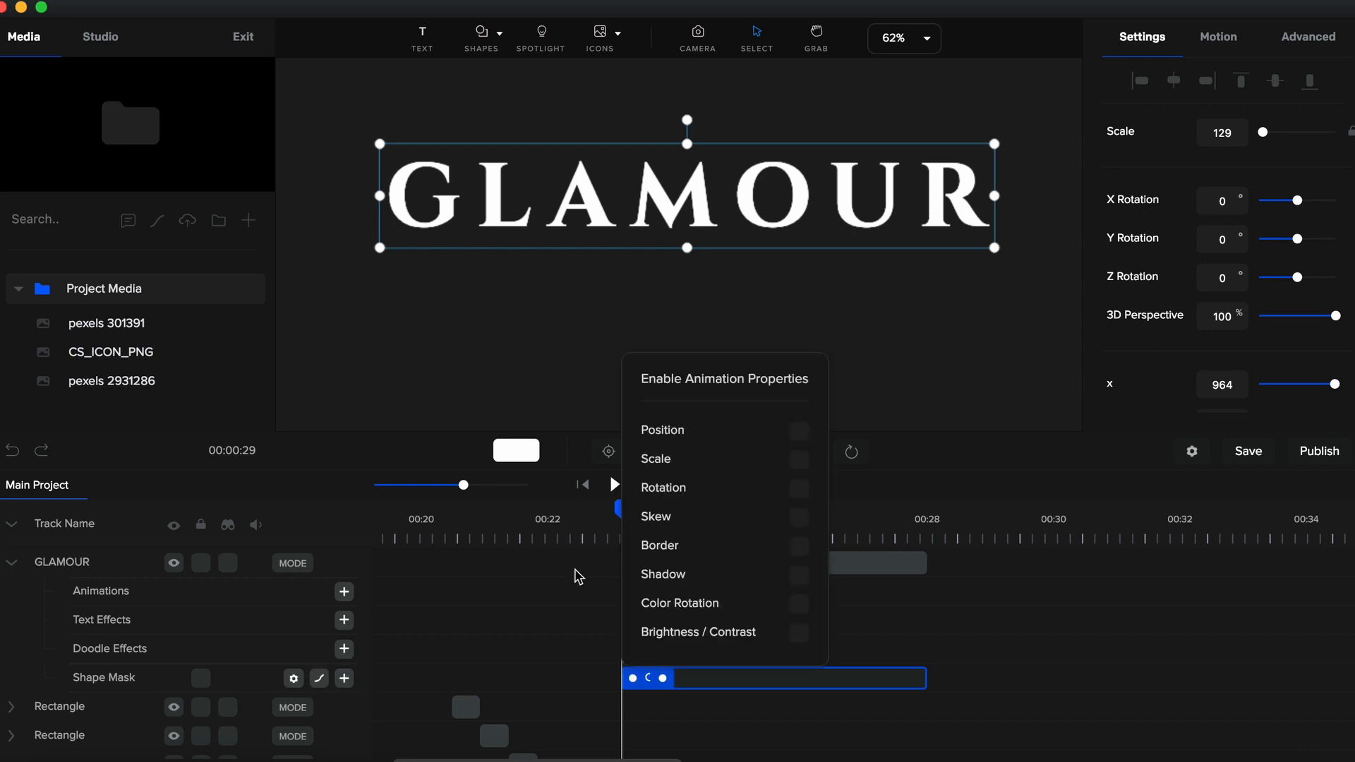
click(799, 459)
drag(643, 683, 659, 683)
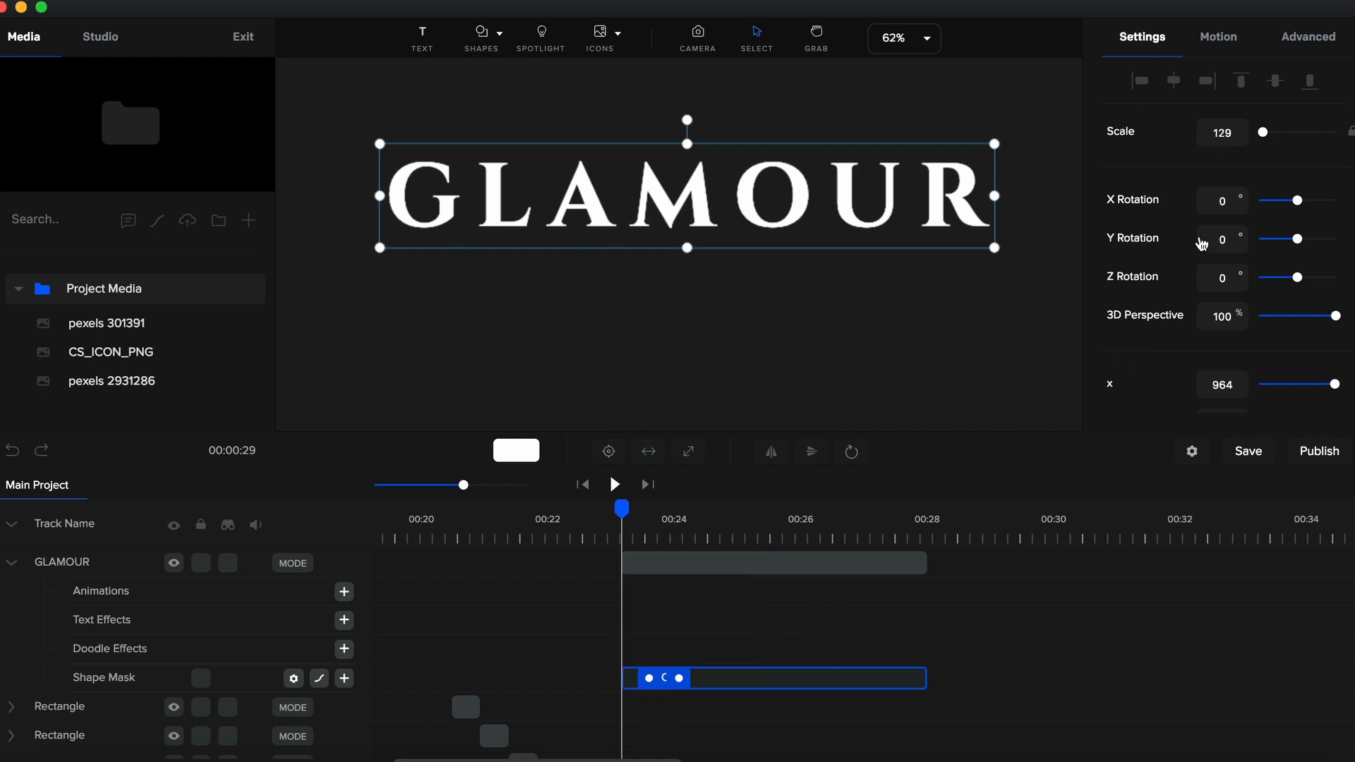
click(1351, 133)
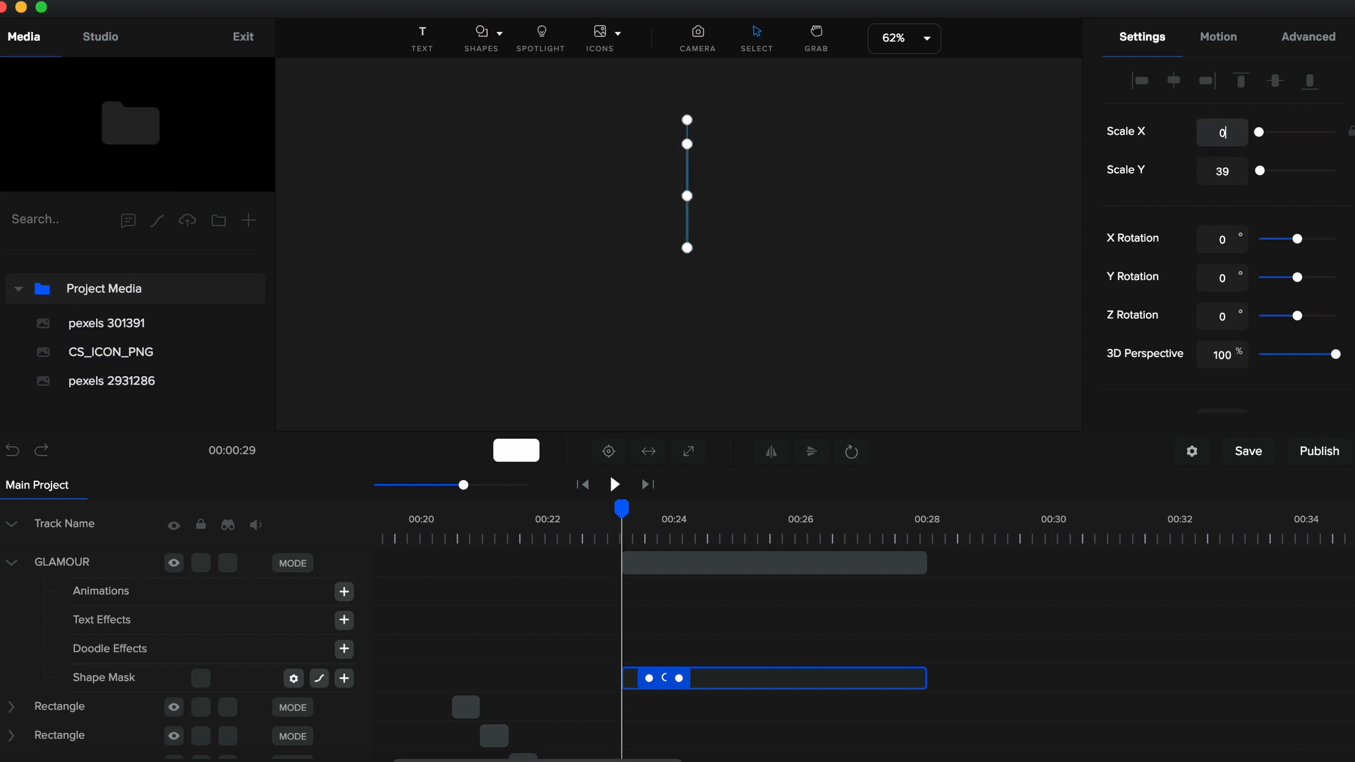
Align the mask animation with the start of the GLAMOUR clip and scrub through the reveal
click(717, 539)
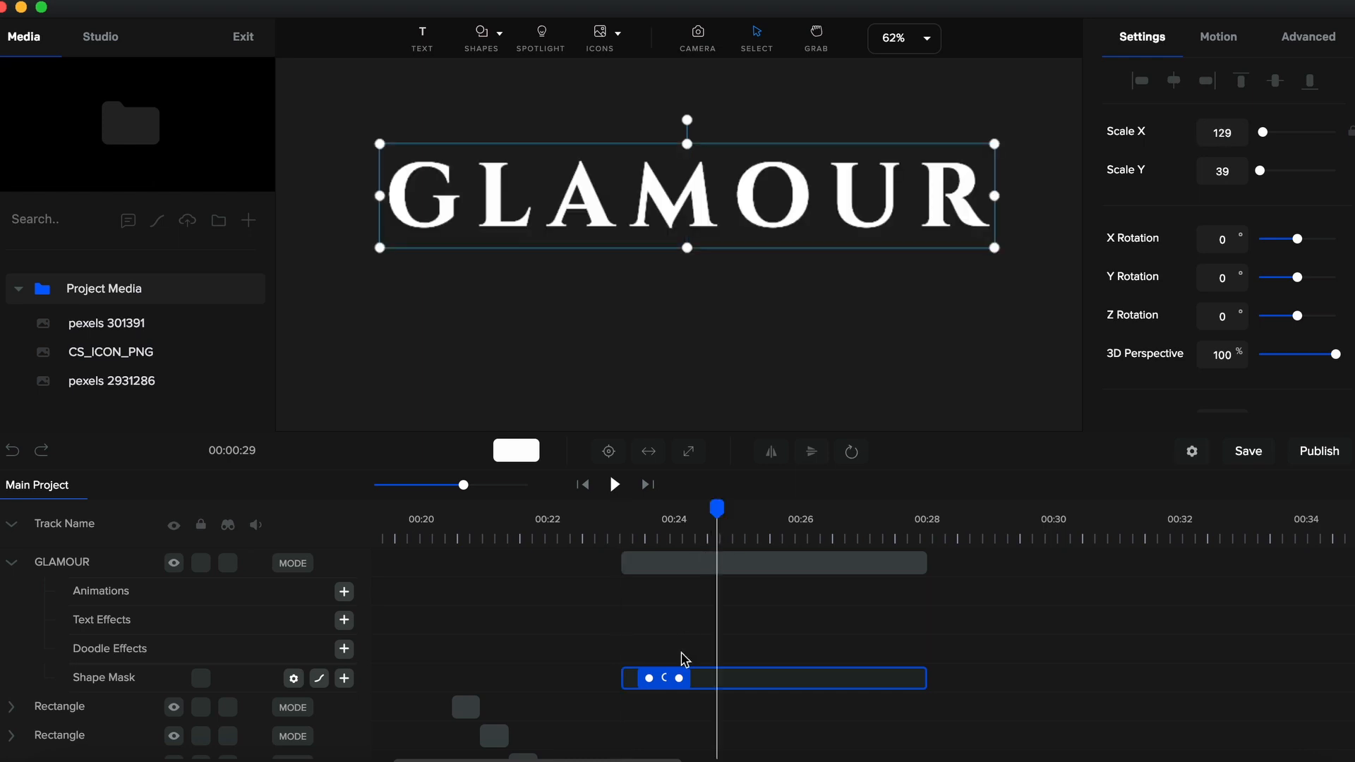
drag(663, 690, 649, 691)
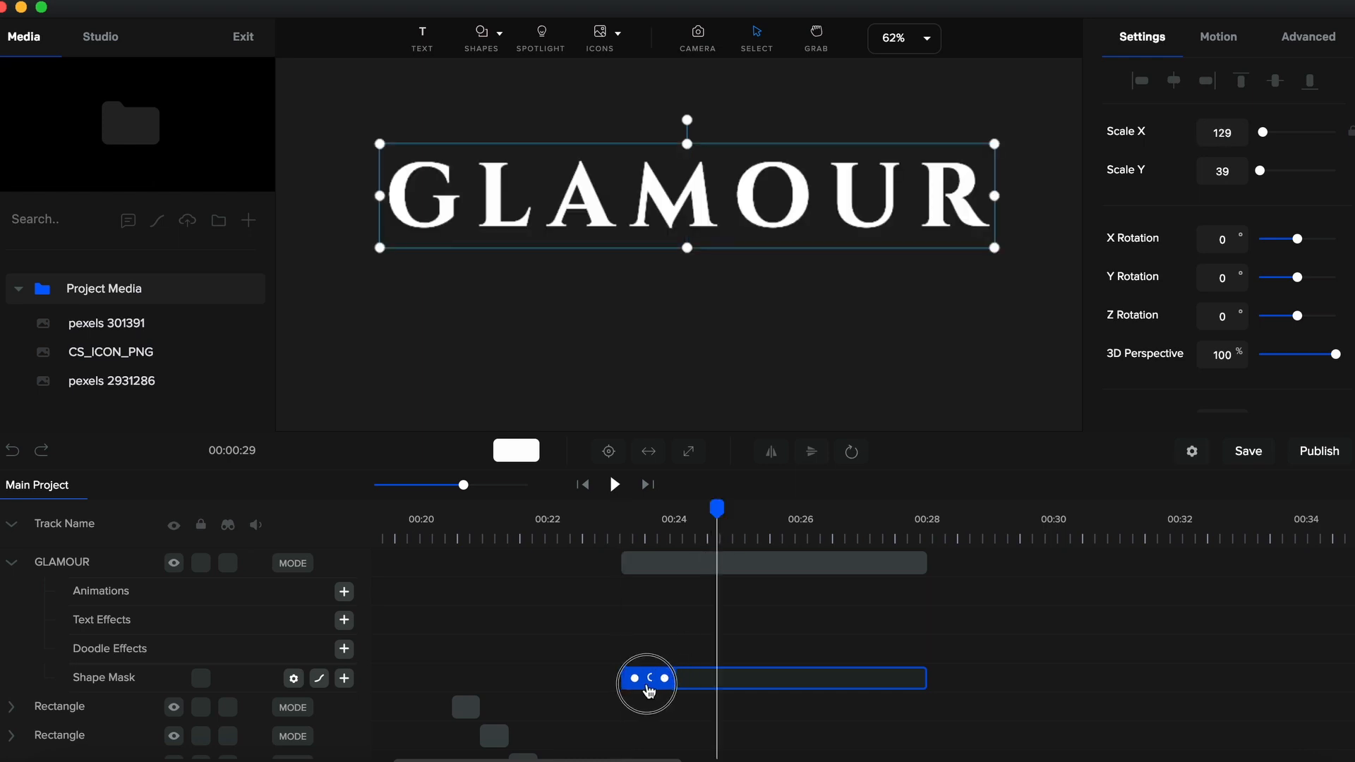
click(619, 537)
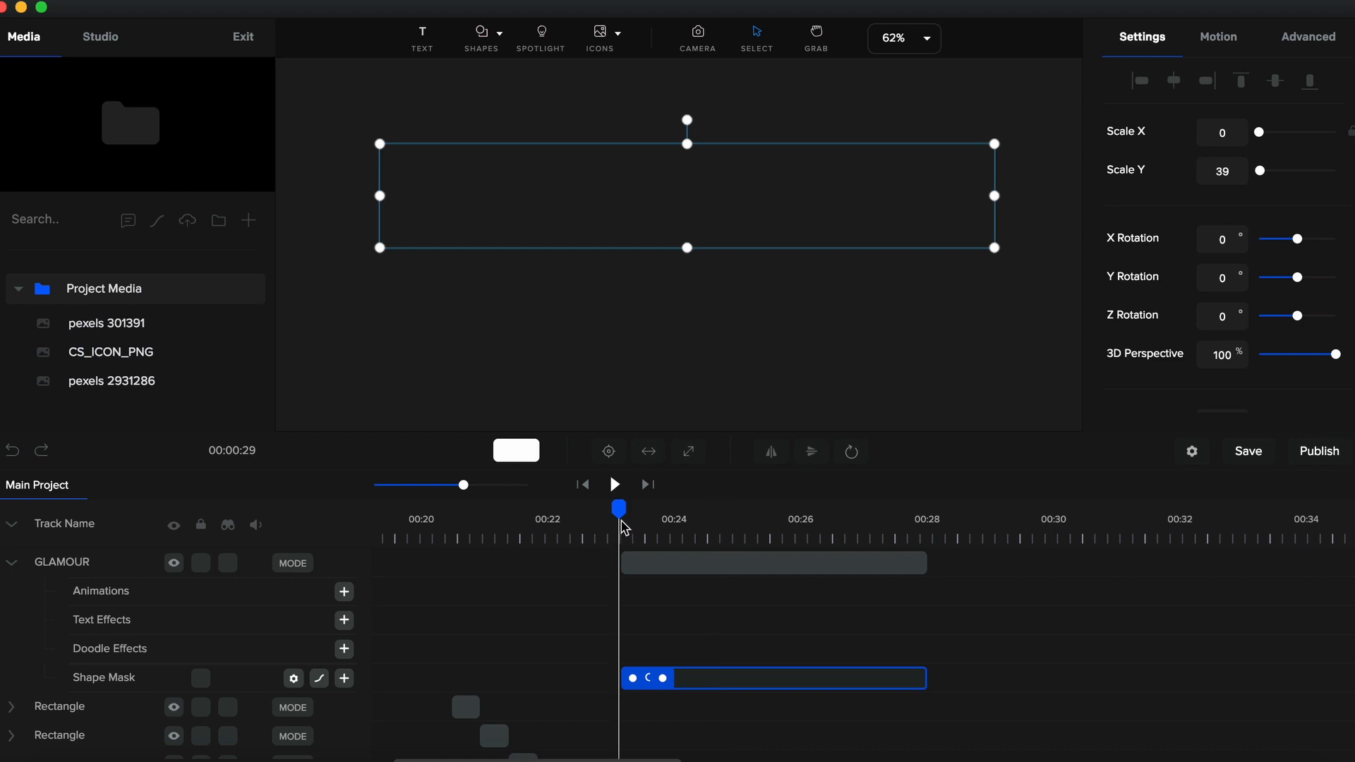
drag(620, 522, 689, 518)
Add an animation to the GLAMOUR text with Opacity and Text Spacing enabled
click(656, 569)
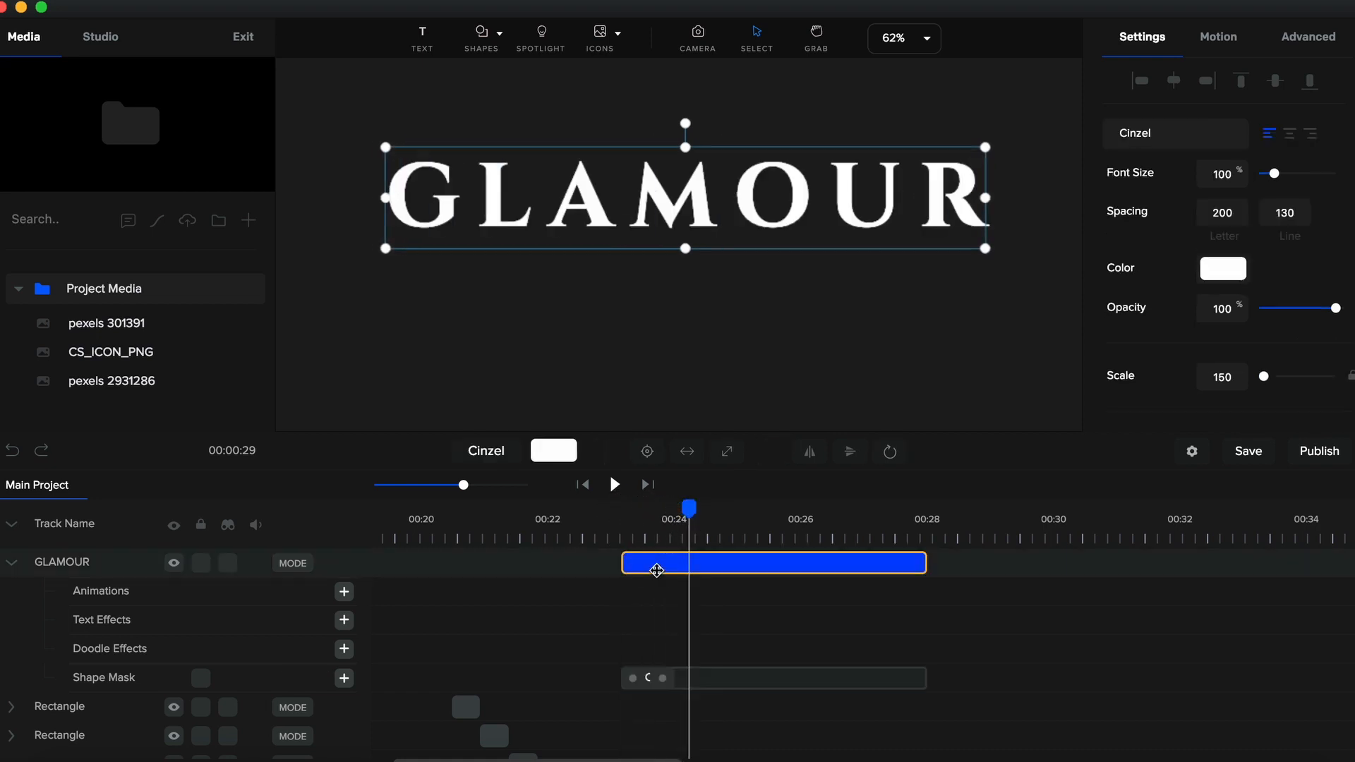
click(627, 540)
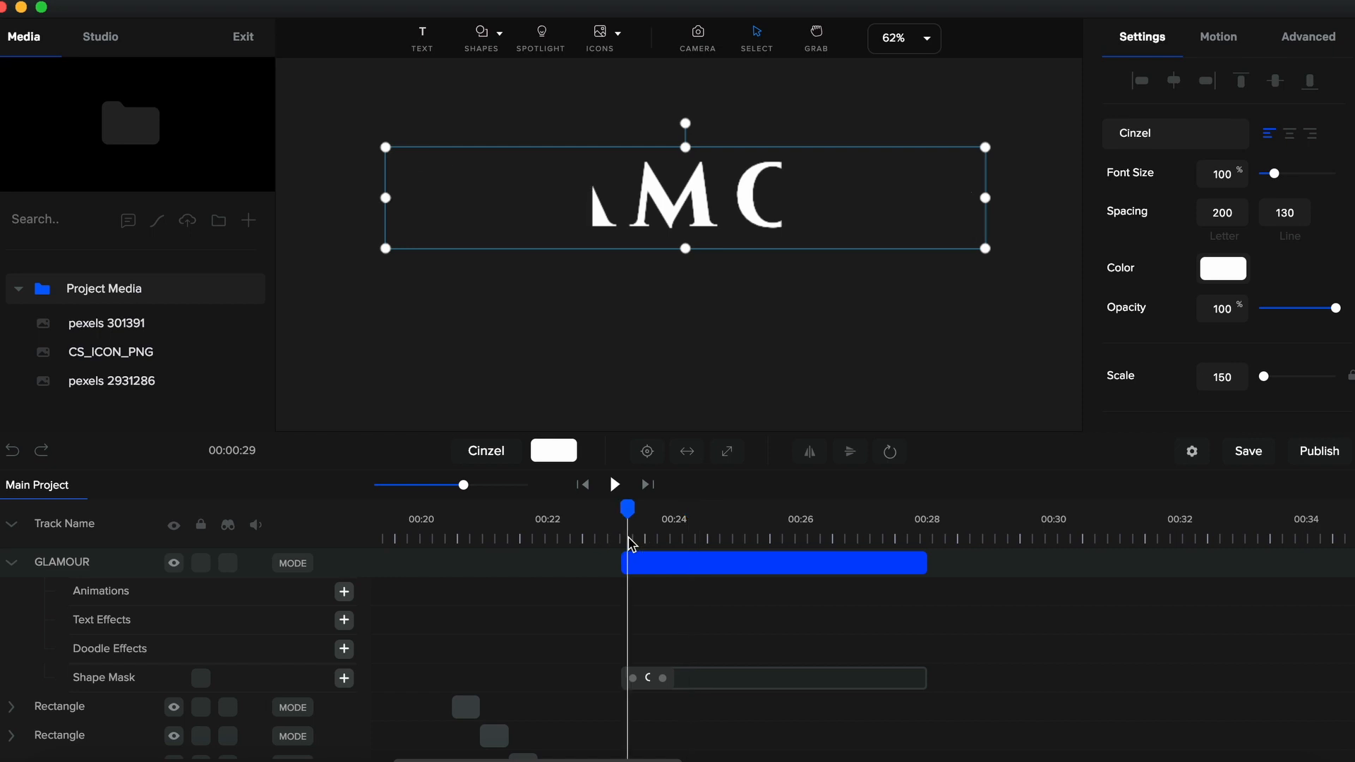
click(11, 562)
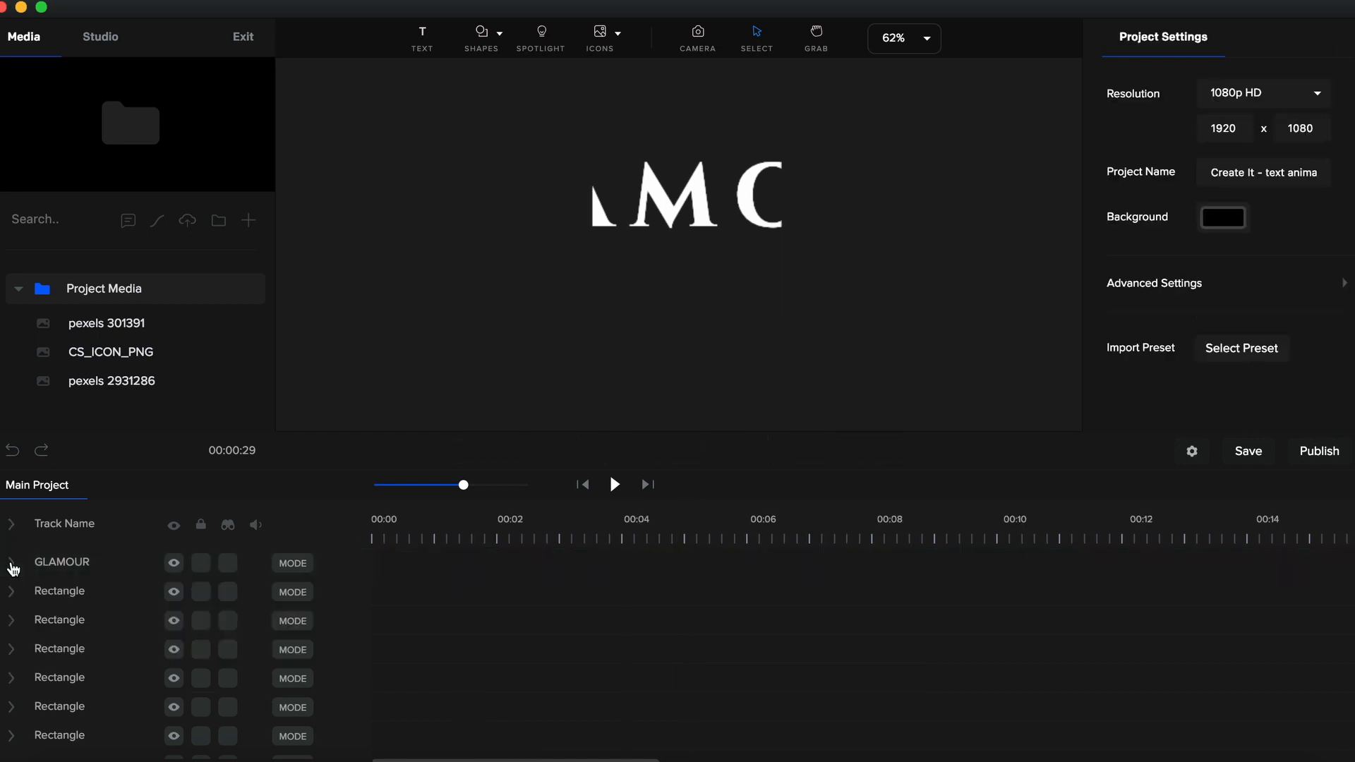
click(11, 565)
click(343, 593)
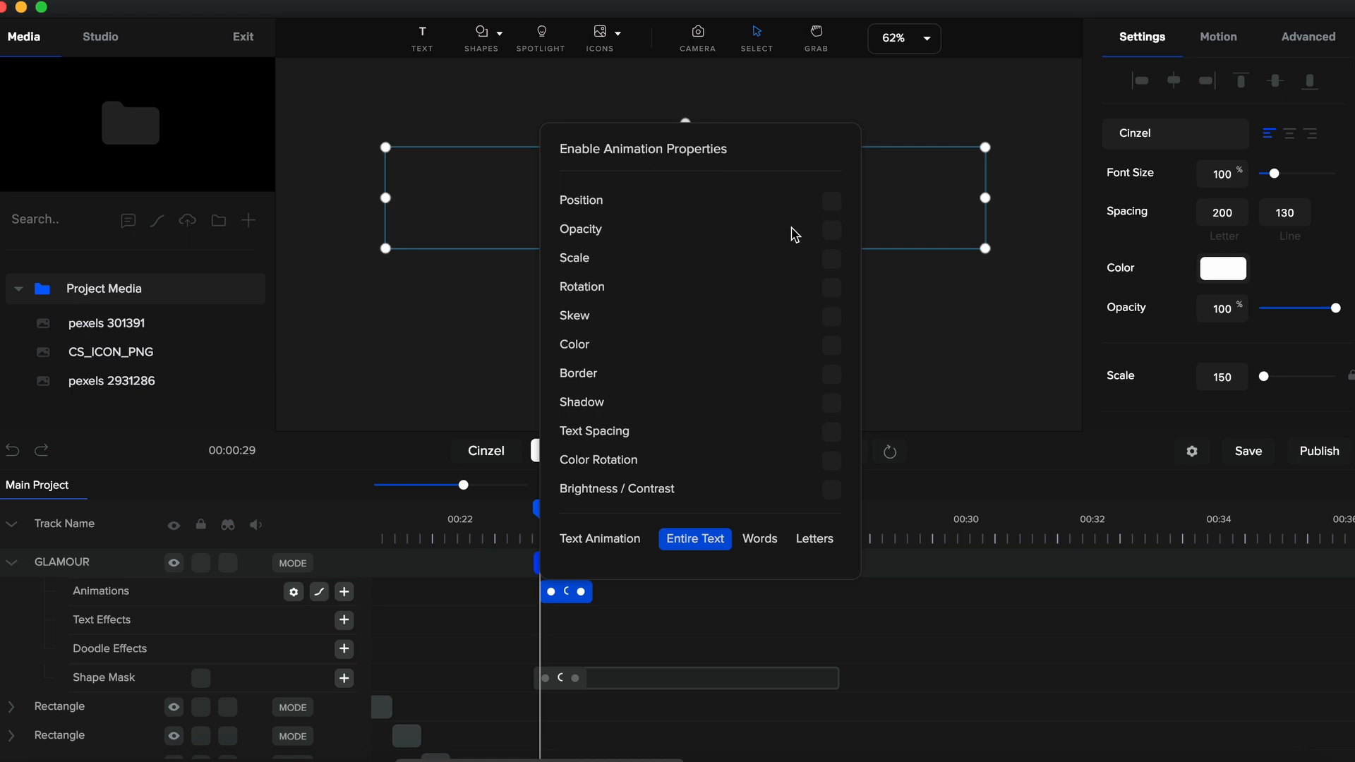
click(833, 233)
click(832, 432)
click(682, 627)
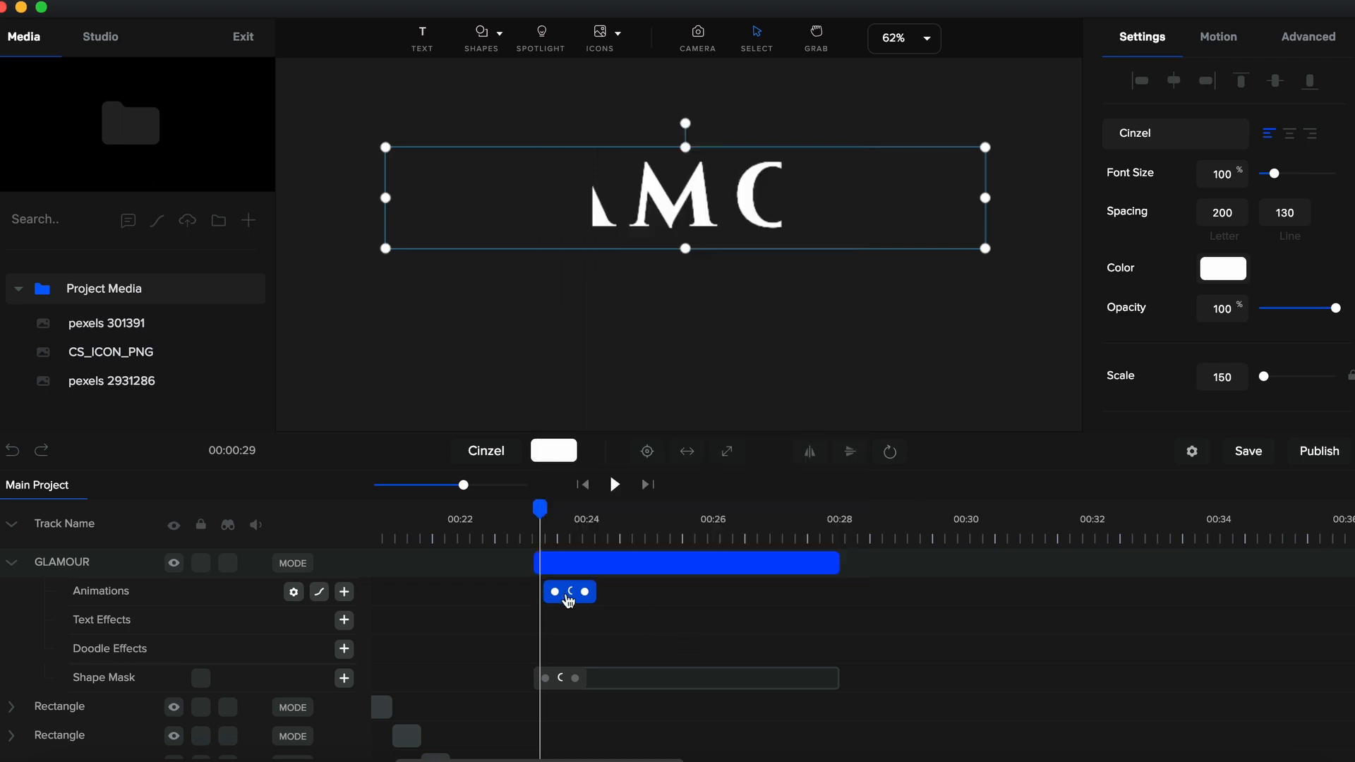
Shift the text animation away from the clip's start and set its starting letter spacing to -600 and opacity to 0%
click(570, 601)
drag(570, 602, 641, 592)
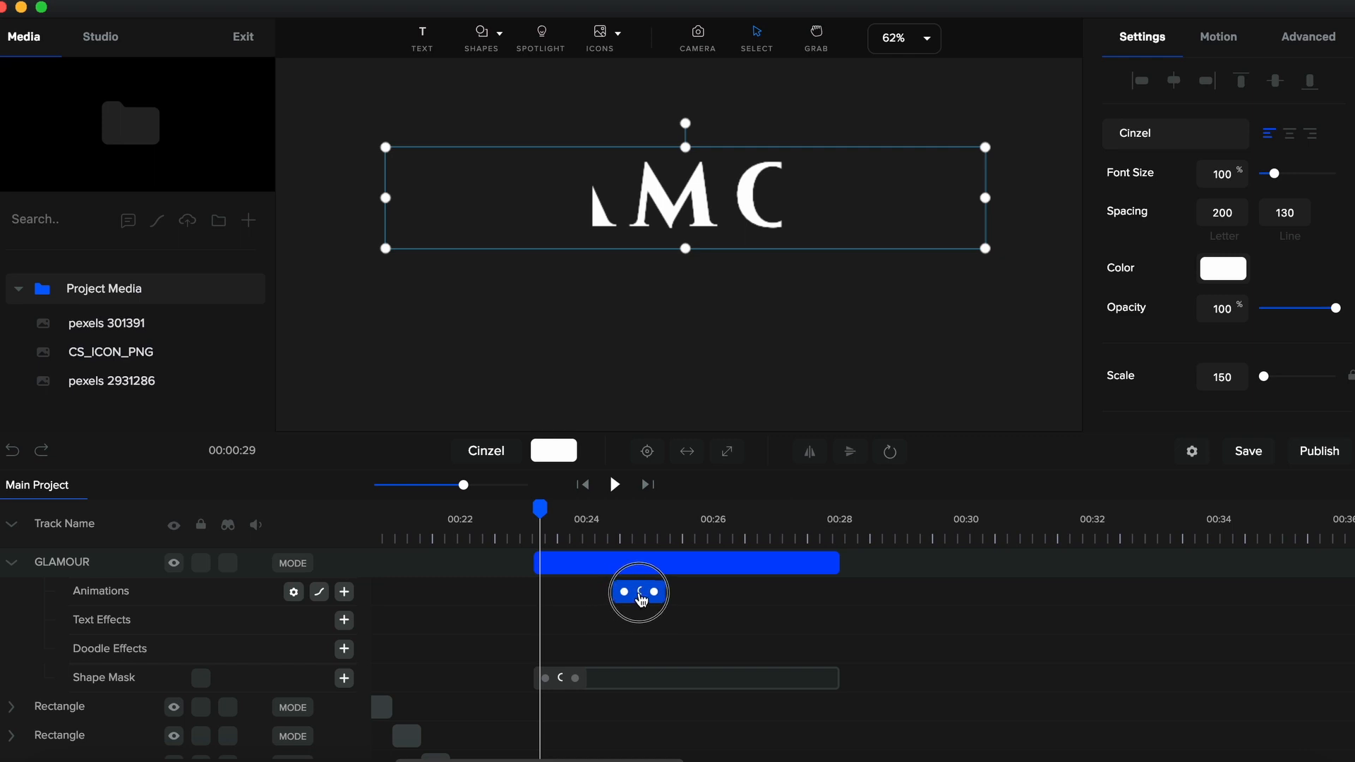
click(597, 544)
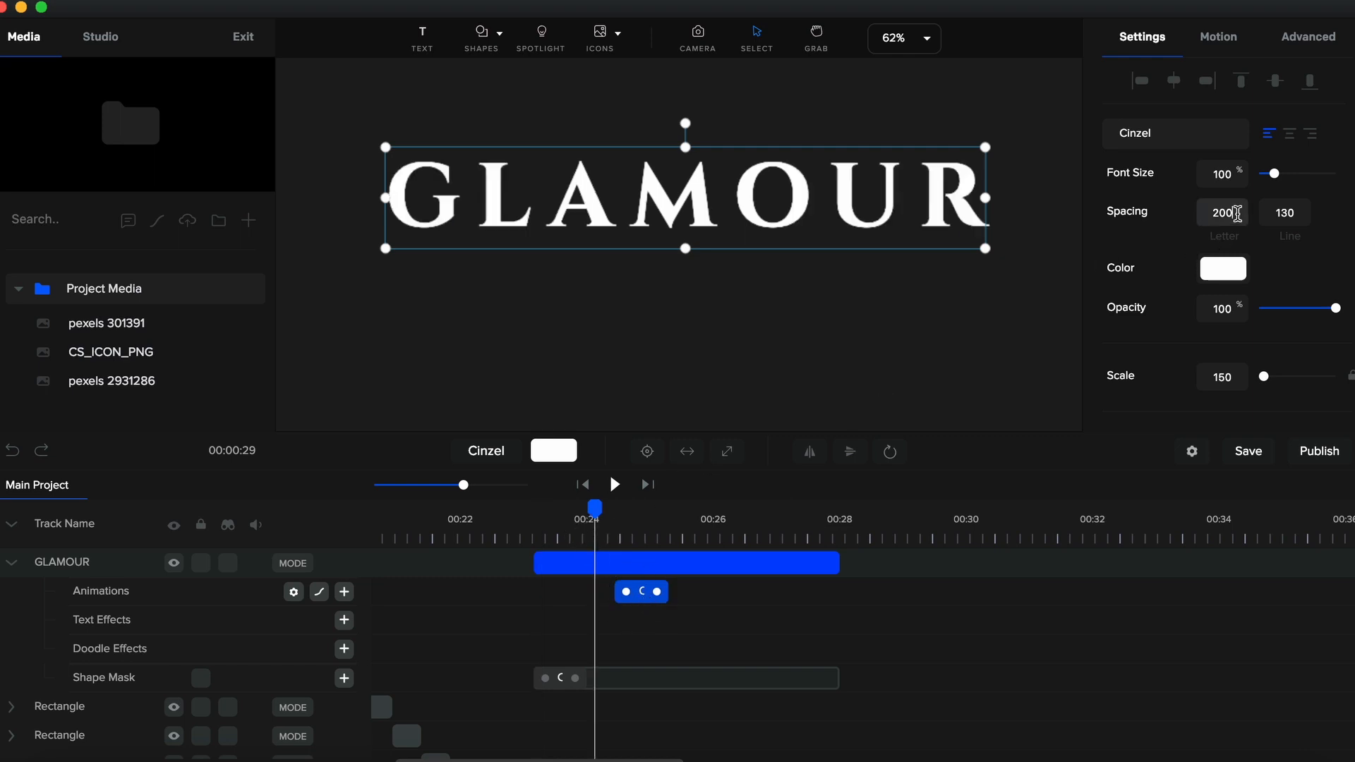
double_click(1237, 214)
key(BackSpace)
text(-600)
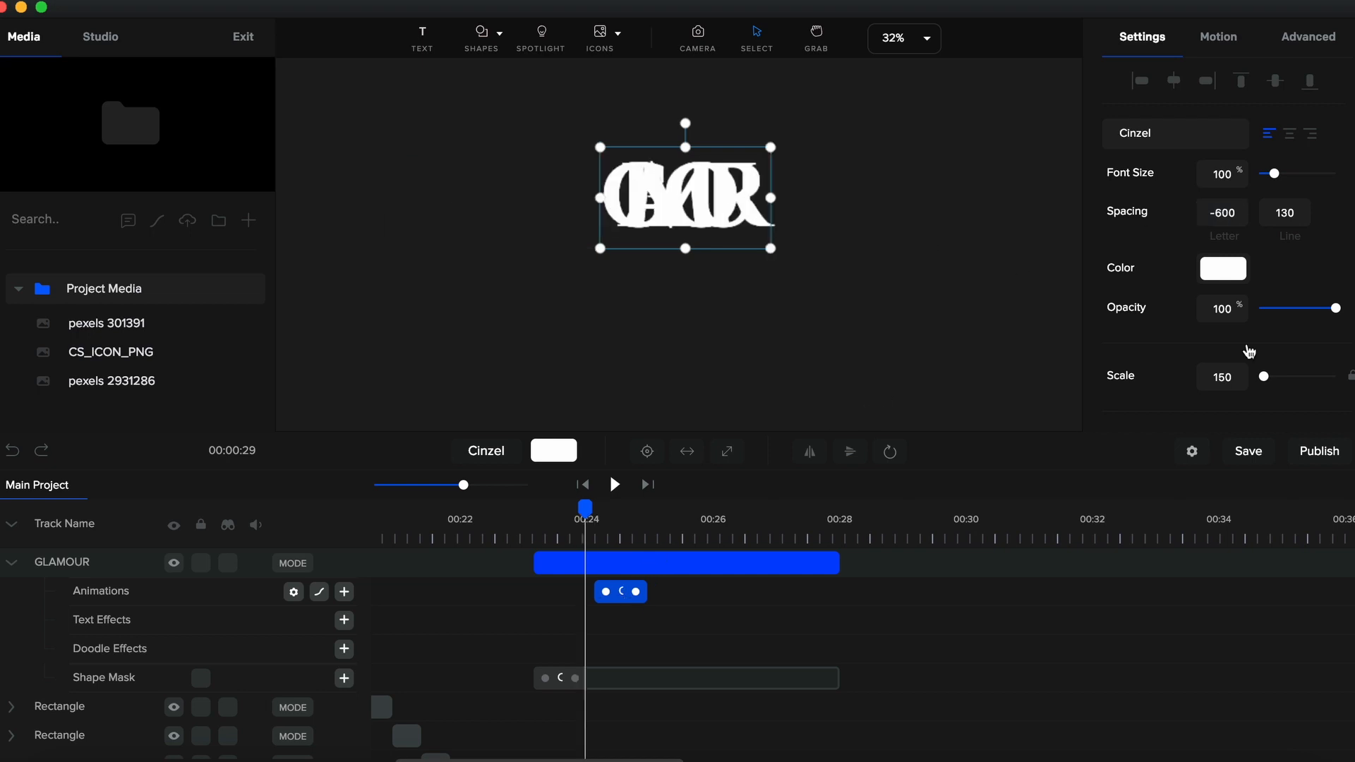
drag(1337, 309, 1258, 308)
click(625, 597)
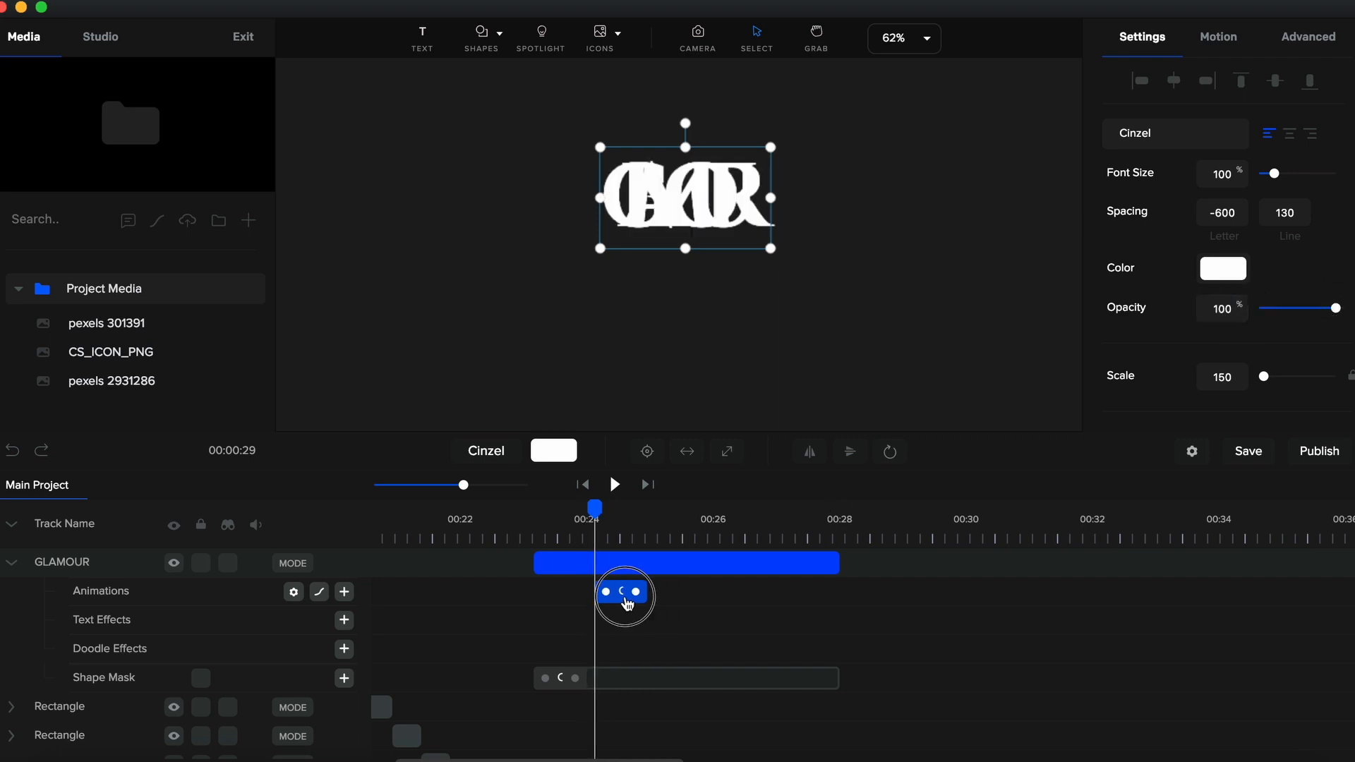
Set the letter spacing at the end of the text animation to 200
click(662, 542)
click(1233, 213)
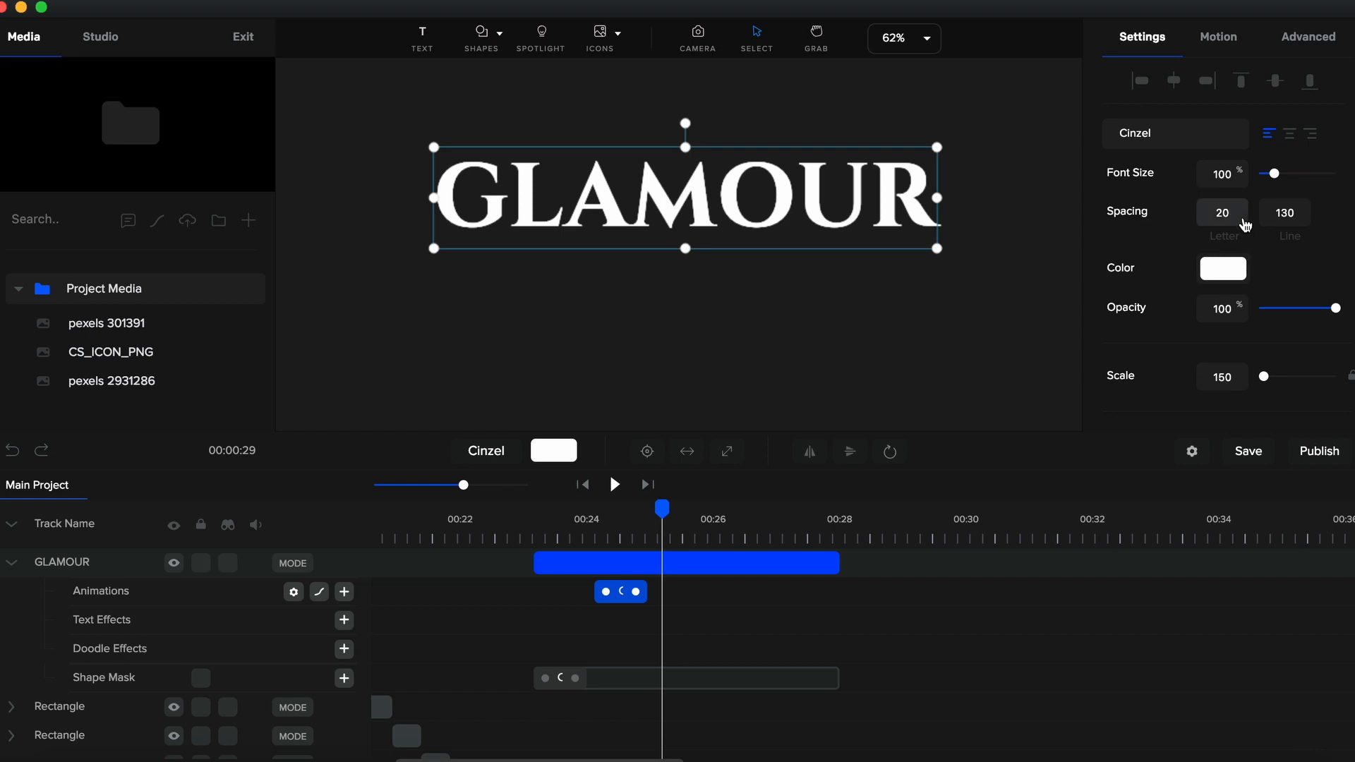
text(0)
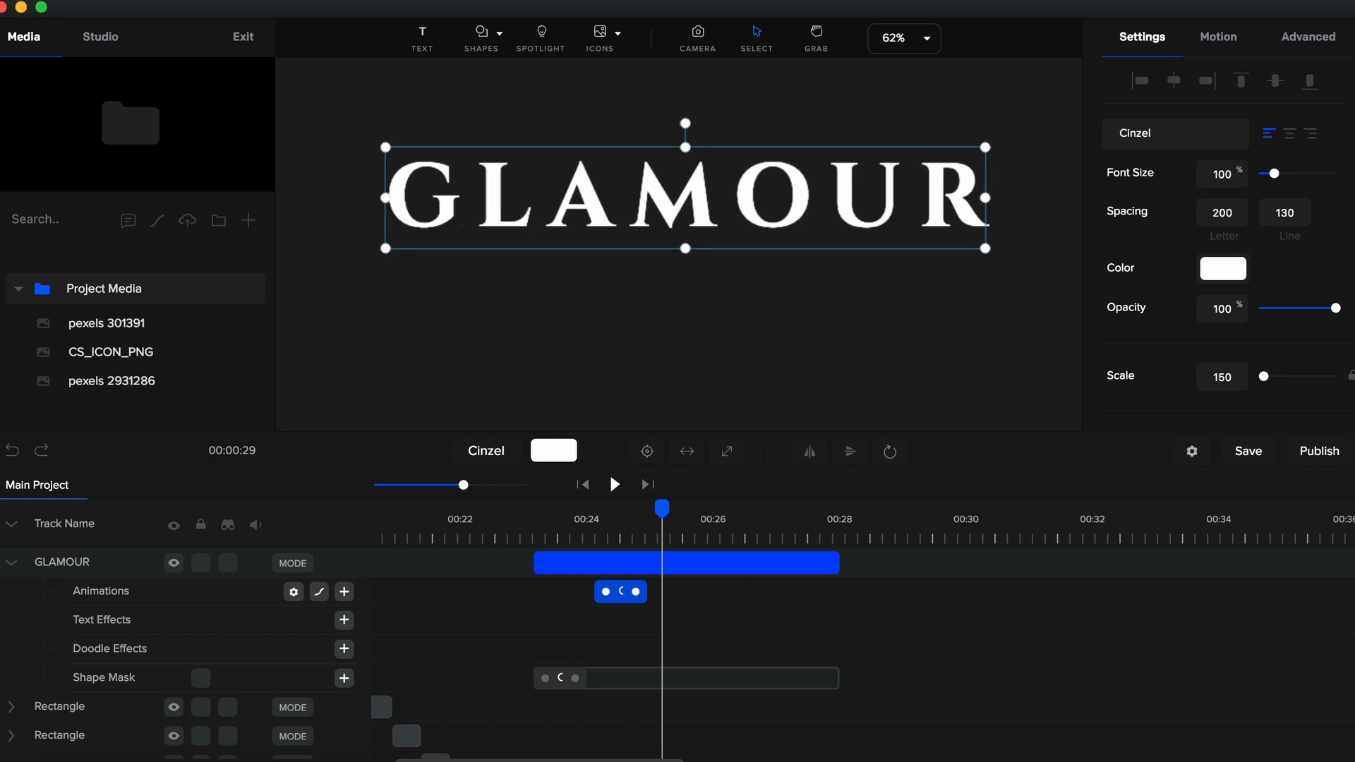
Move the text animation back to the start of the GLAMOUR clip and play the combined reveal
drag(623, 599, 559, 602)
click(533, 544)
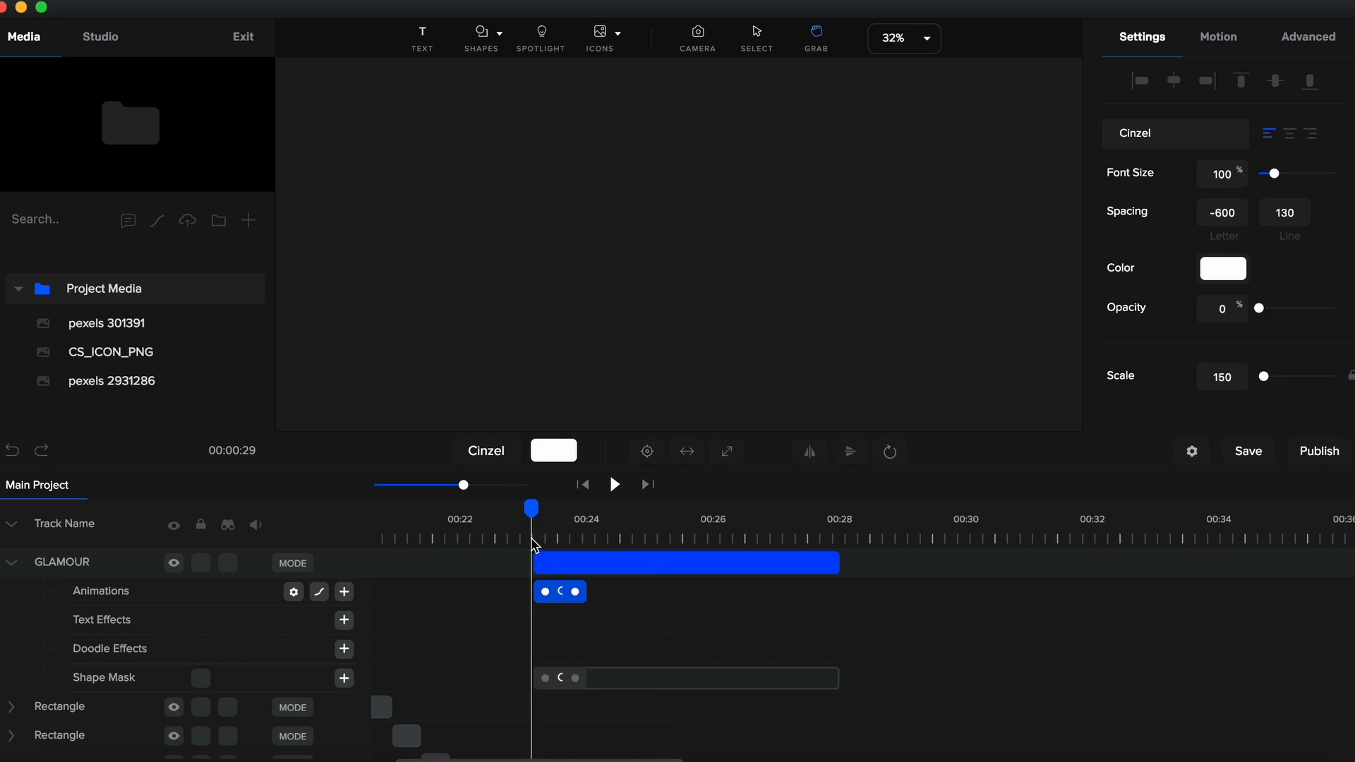
key(space)
key(space)
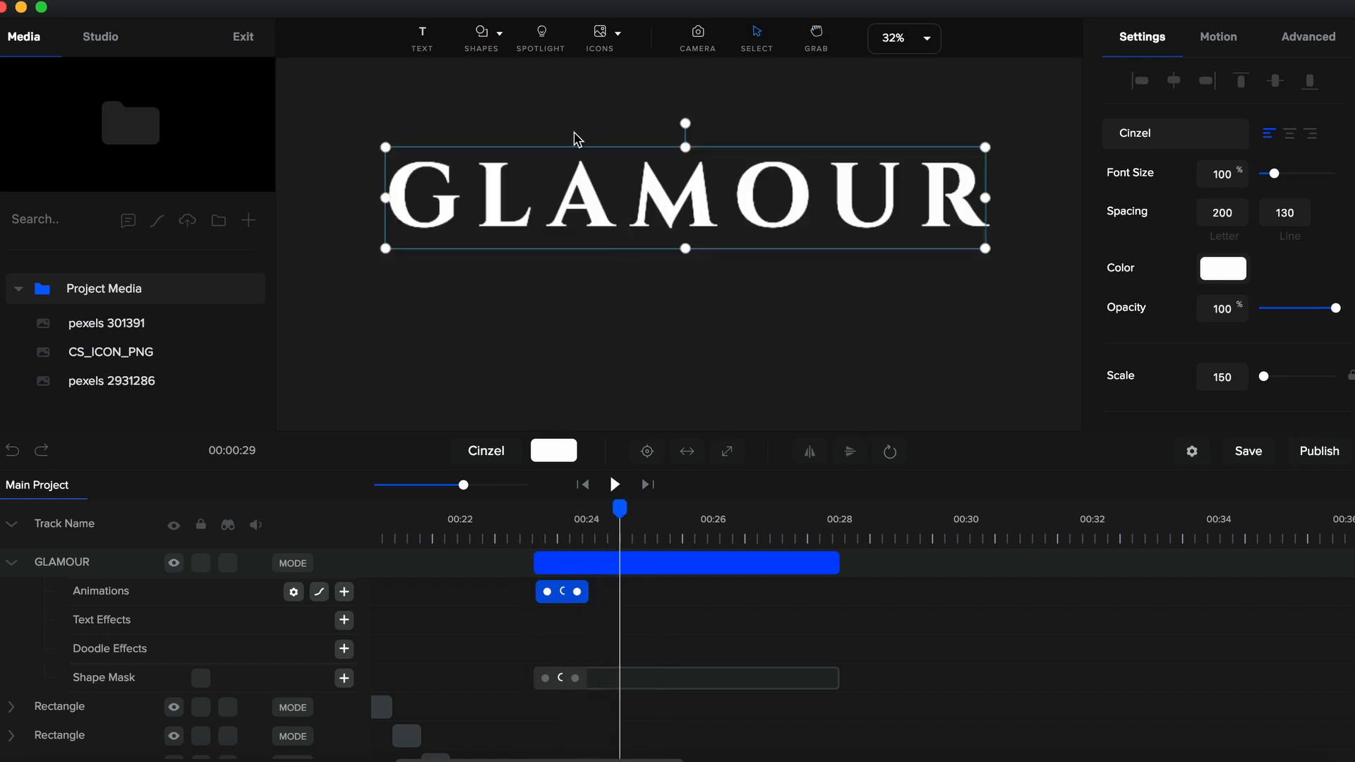
Add a rectangle shape and move its clip to start together with the GLAMOUR clip
click(483, 36)
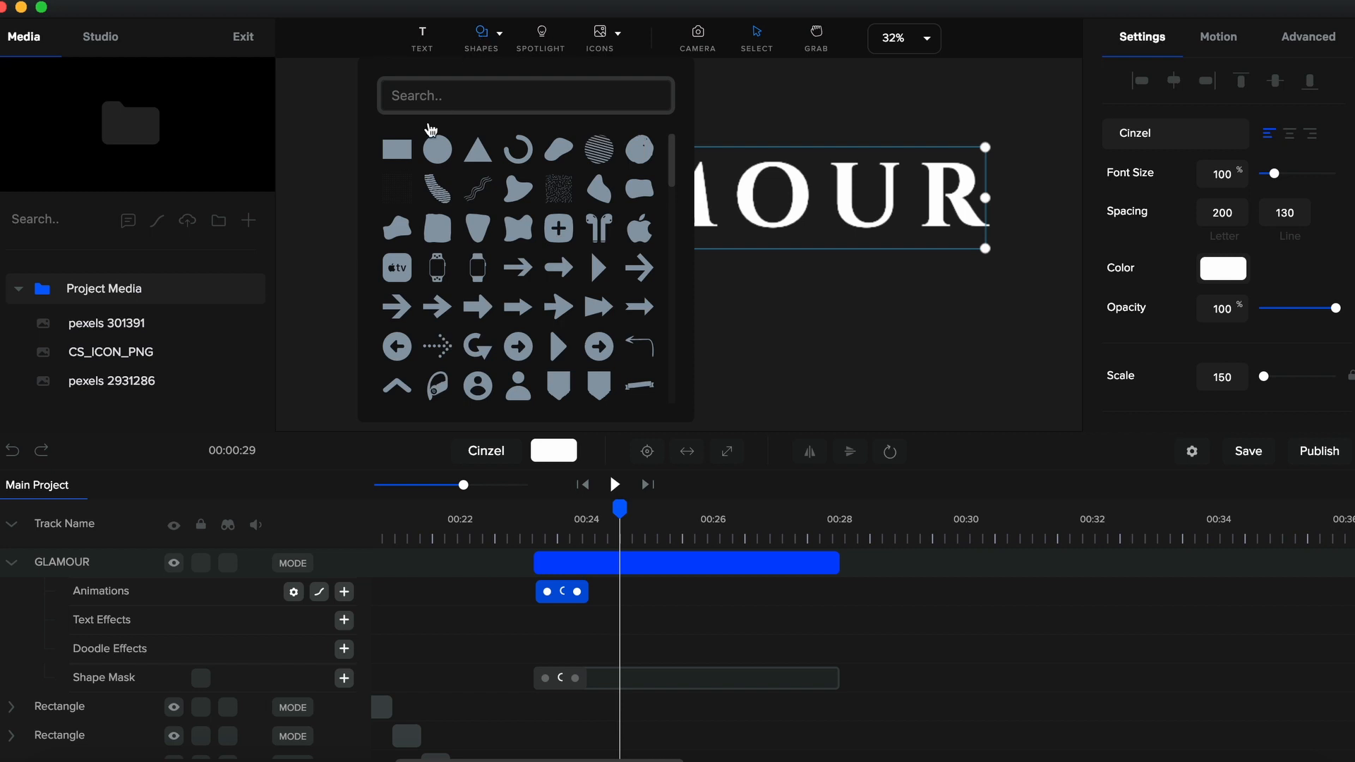
click(398, 151)
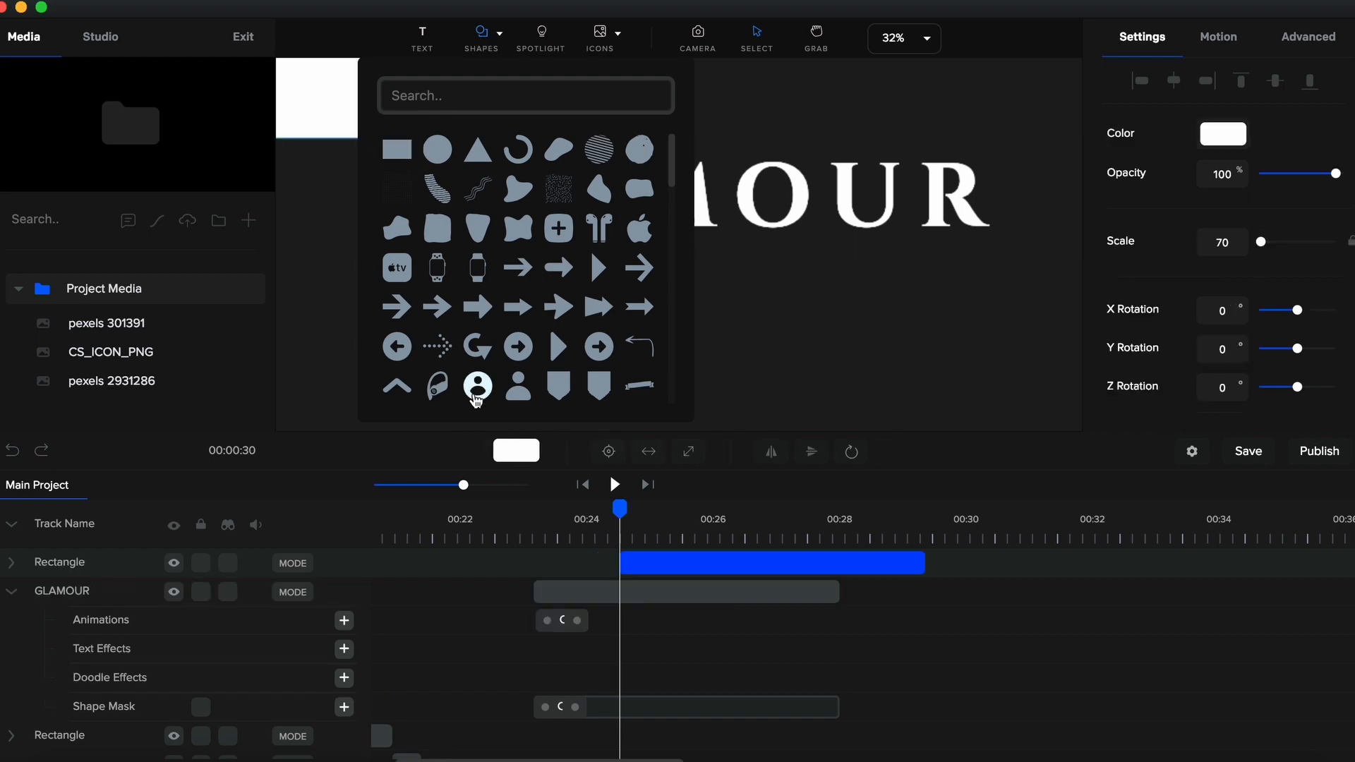
drag(680, 562, 584, 565)
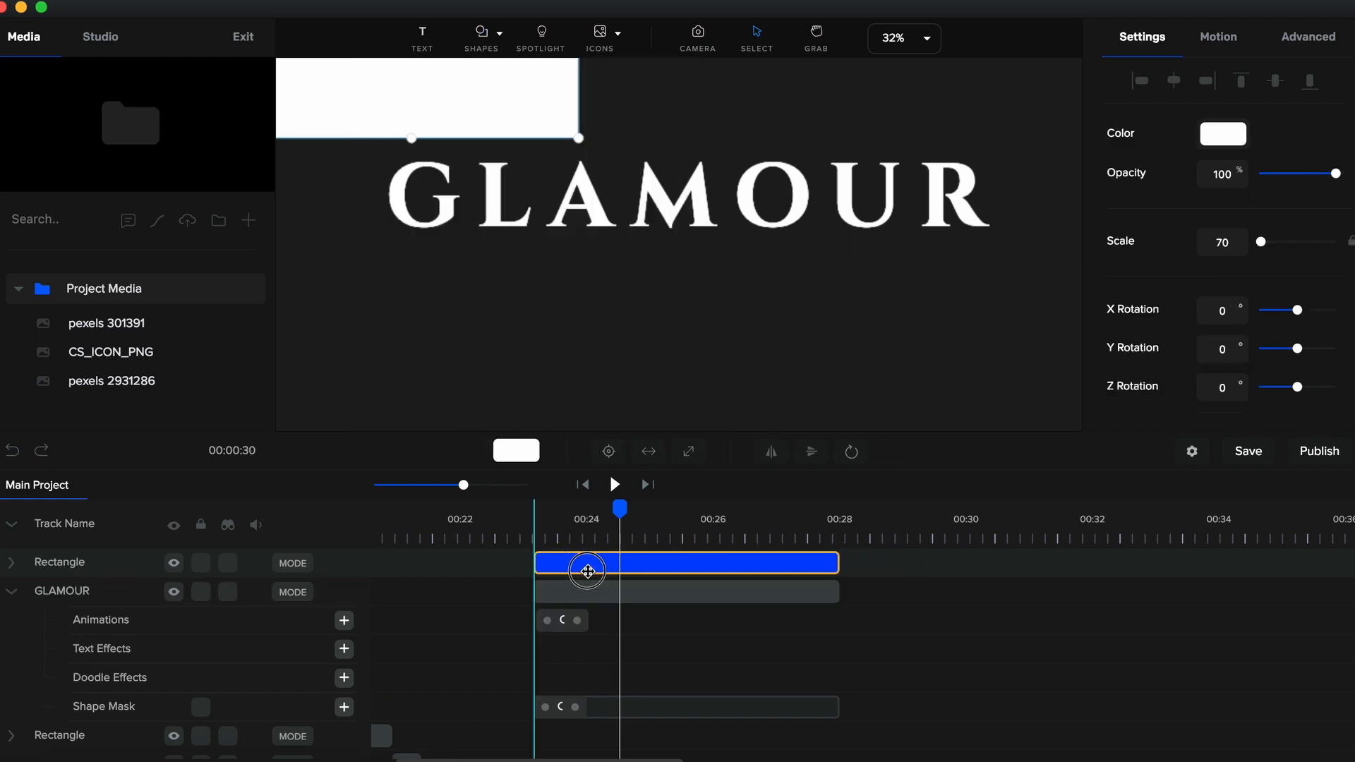
Set the rectangle's fill color to the orange favorite #F89420
click(1230, 141)
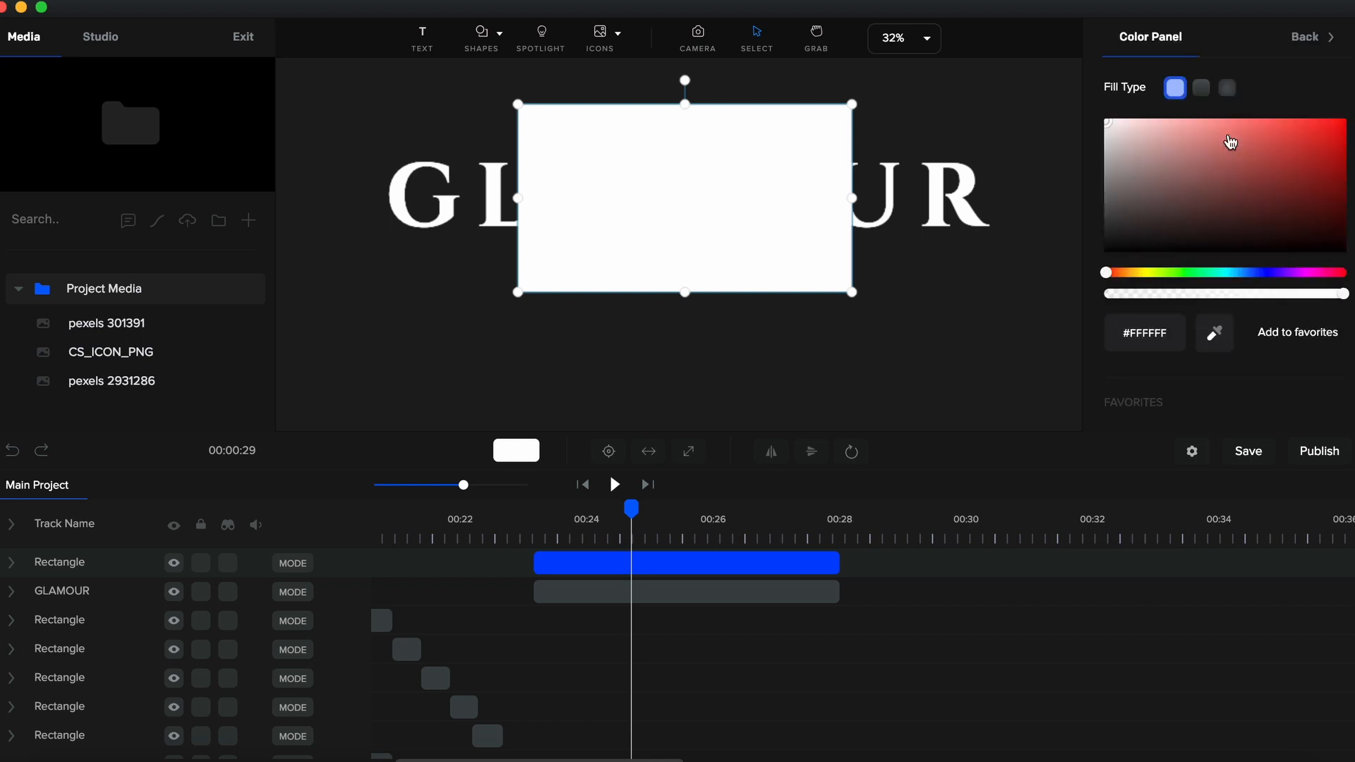
scroll(1229, 197, down, 4)
click(1242, 317)
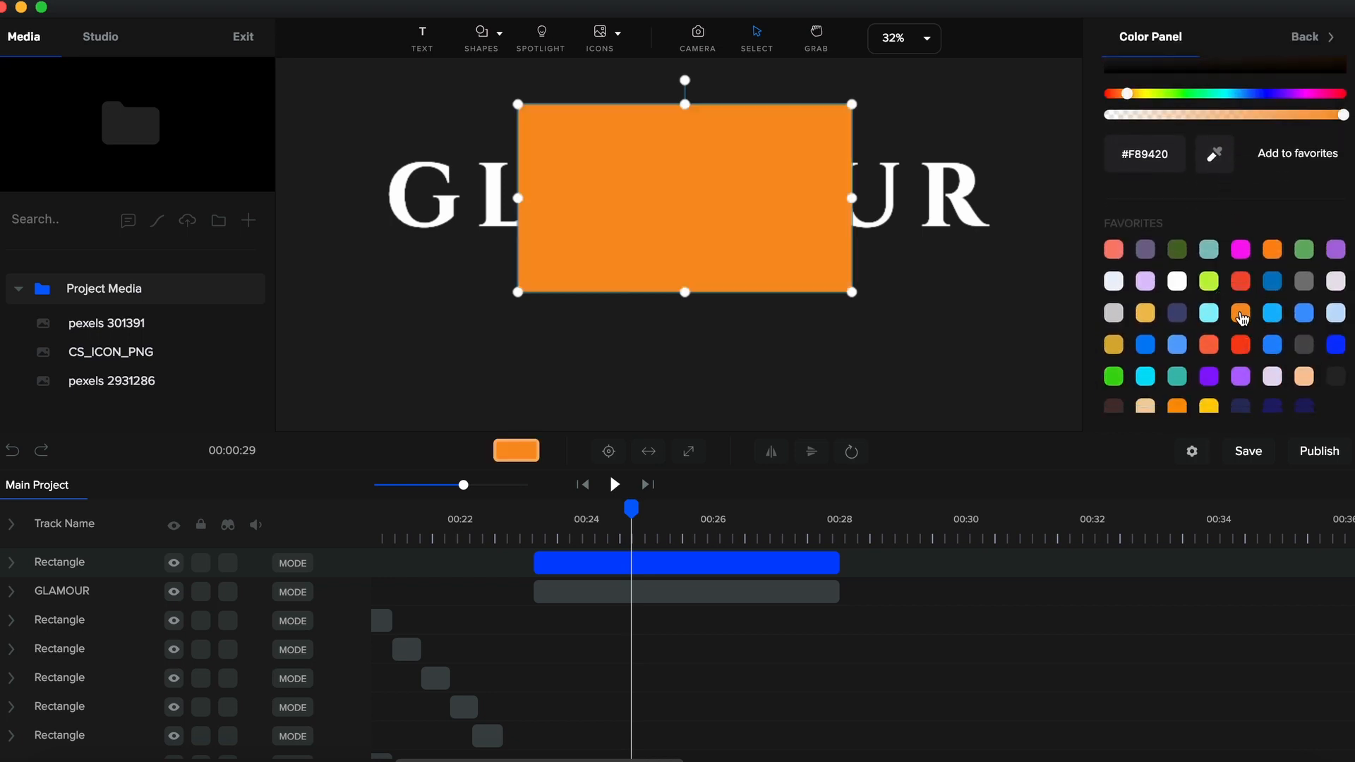
click(1306, 37)
Lower the rectangle's opacity to 51% and reduce its height to slightly more than the GLAMOUR letters
drag(685, 106, 685, 145)
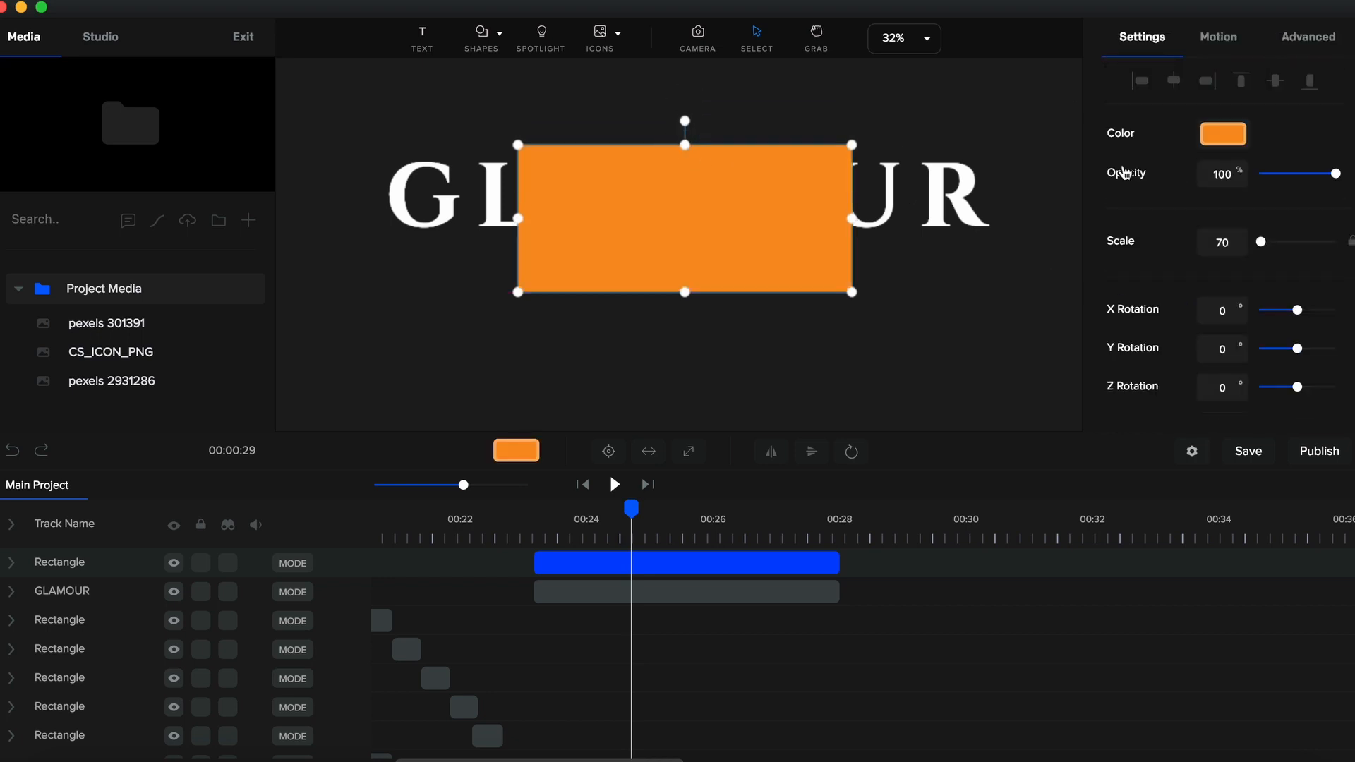
drag(1337, 172, 1298, 173)
drag(686, 295, 685, 238)
drag(685, 146, 686, 152)
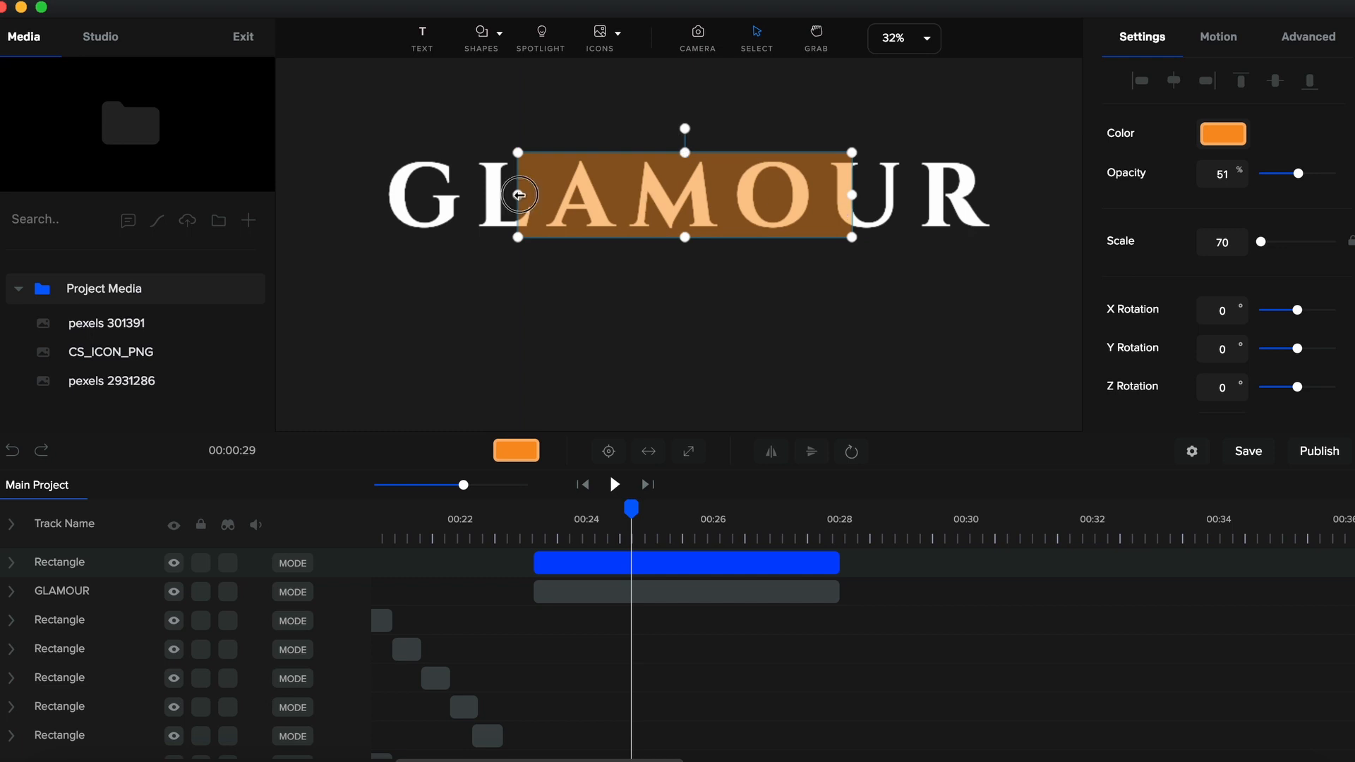
Narrow the rectangle from both sides into a thin vertical bar with Scale X set to 3
drag(518, 195, 581, 195)
drag(852, 195, 750, 195)
drag(1238, 242, 1186, 245)
text(5)
key(BackSpace)
text(3)
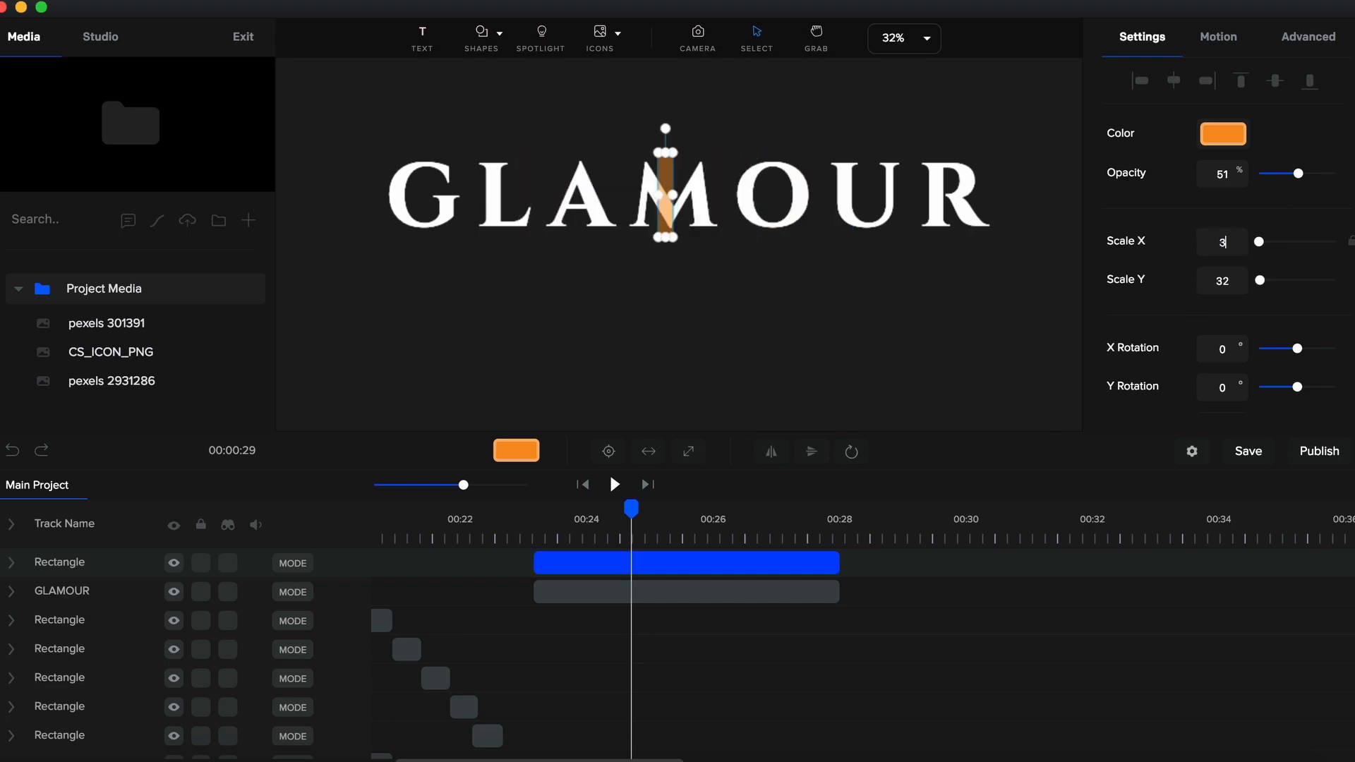
Center the orange bar on the canvas and nudge it slightly to the left
click(669, 563)
click(608, 451)
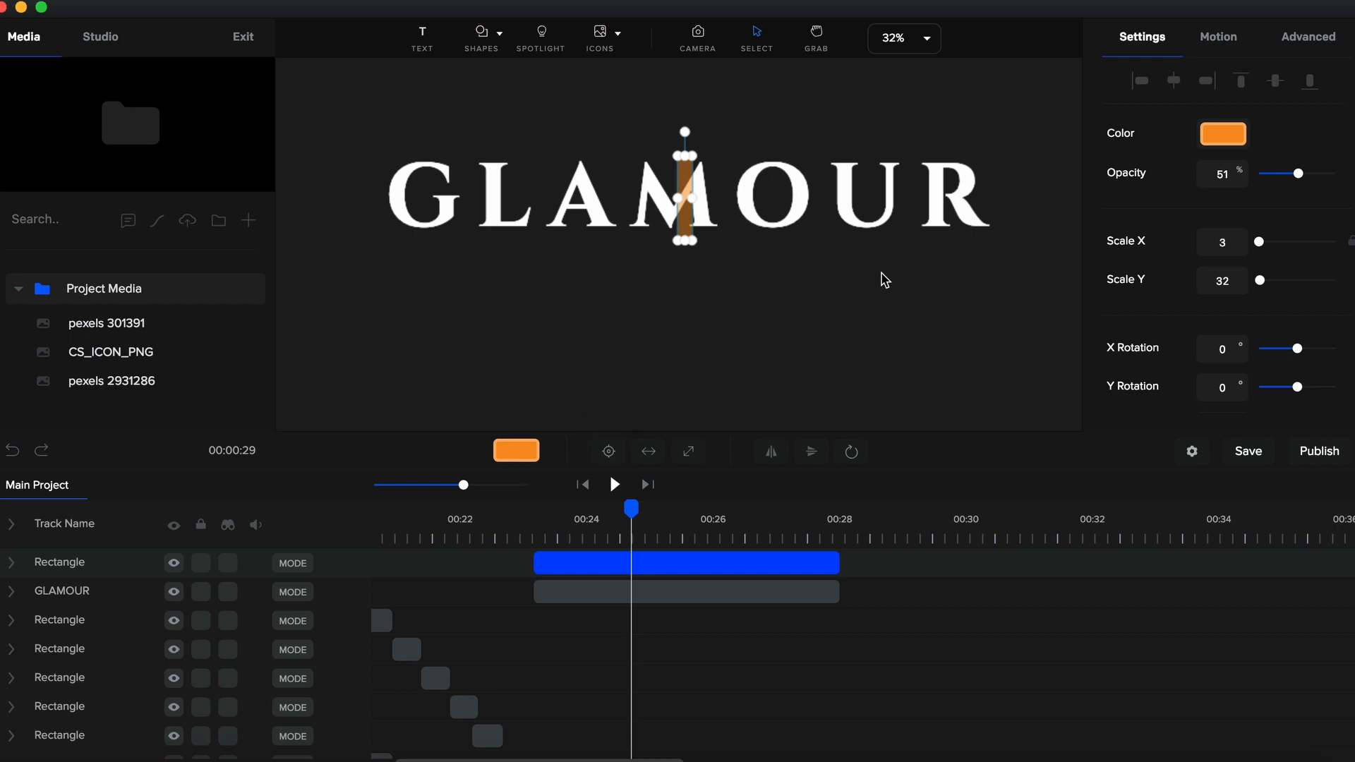
key(Left)
key(Left)
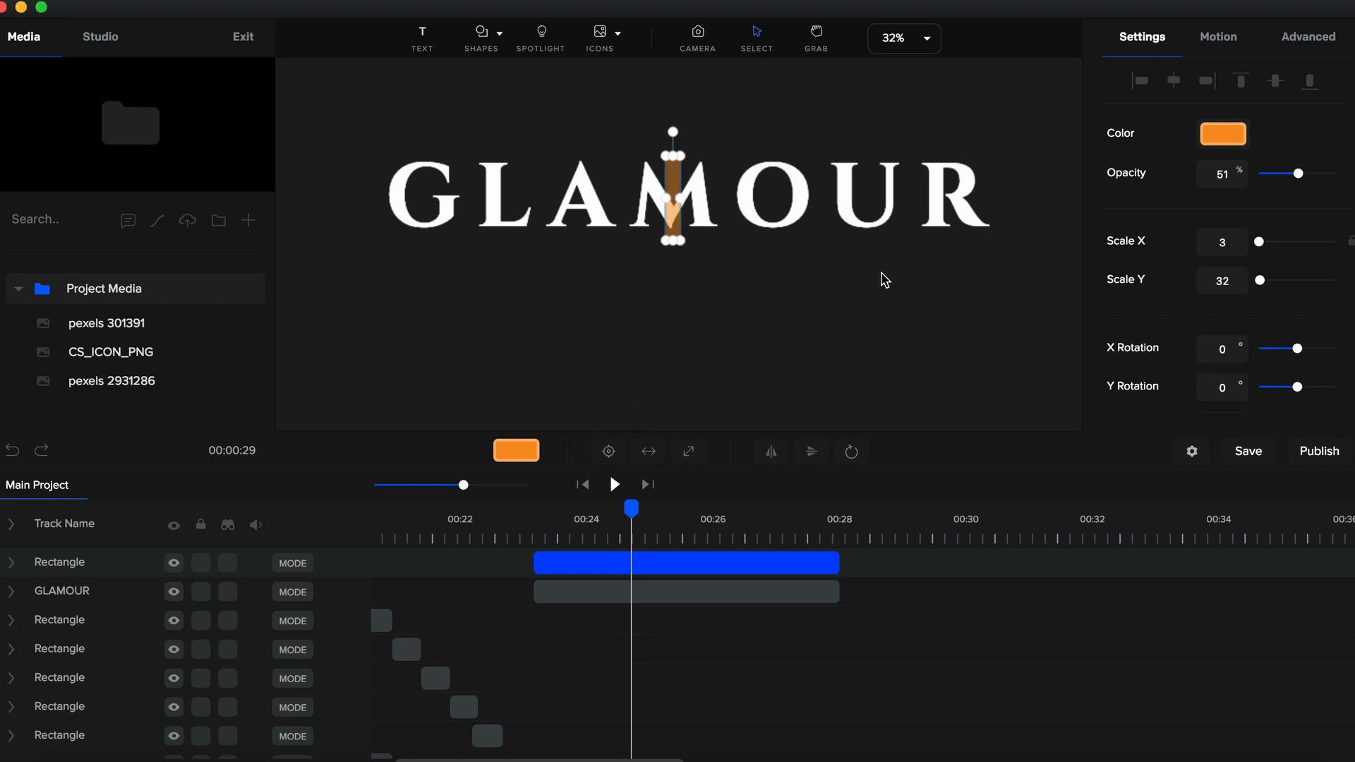
Duplicate the orange bar by copying and pasting its clip
click(692, 563)
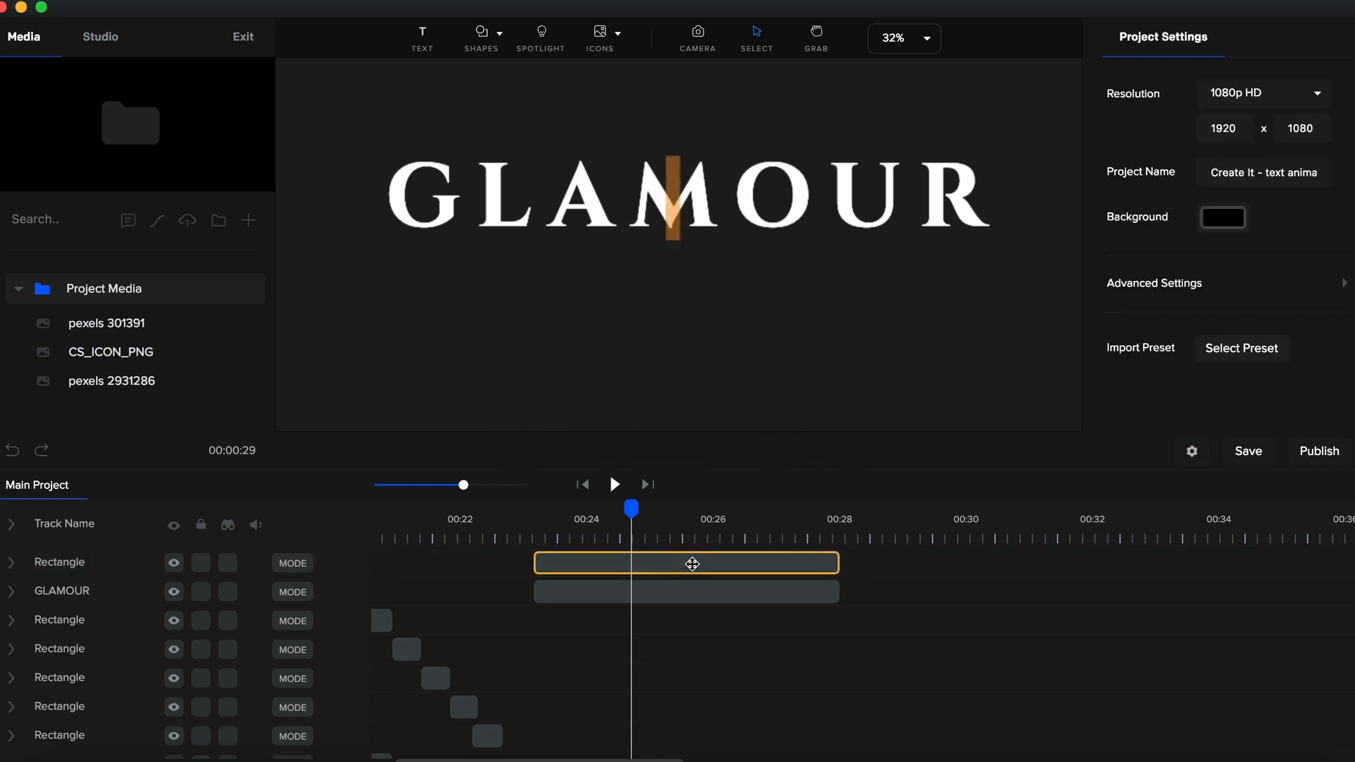
click(692, 564)
key(super+v)
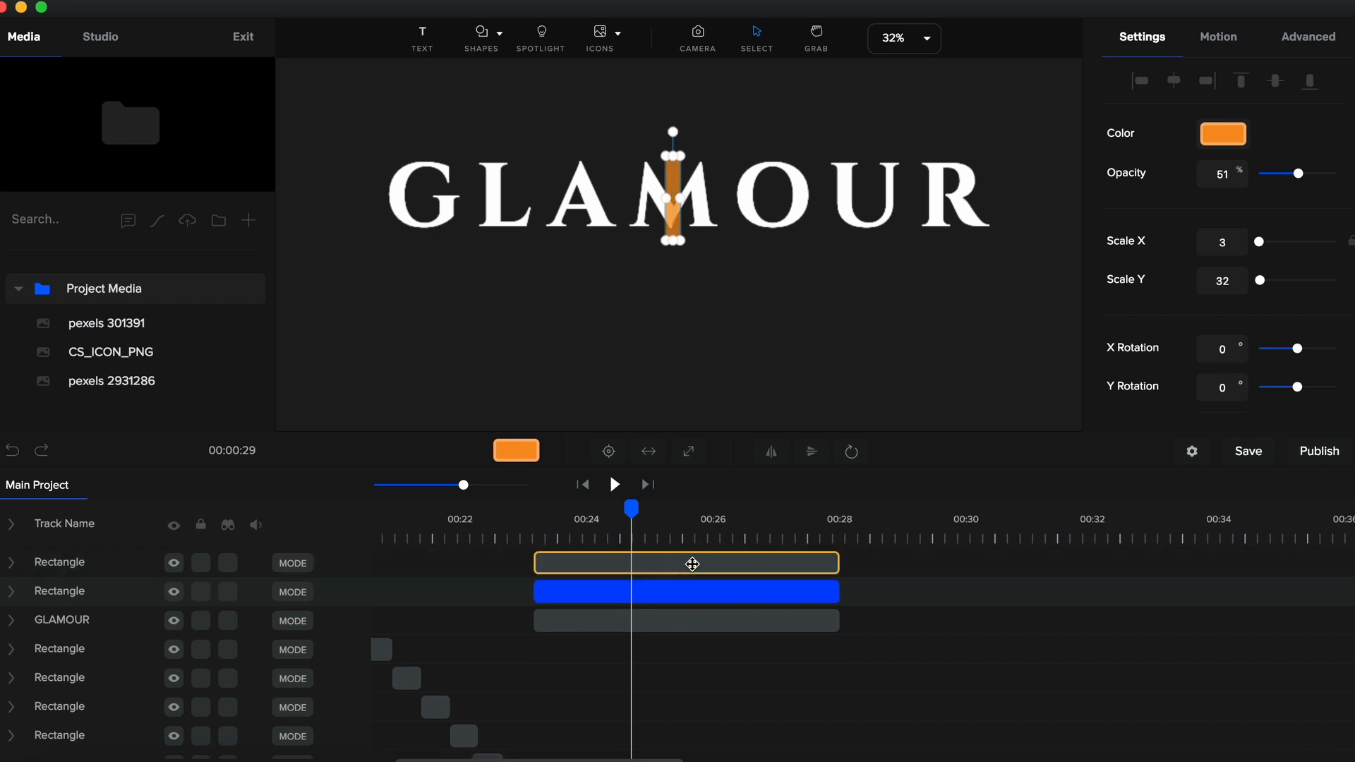
Nudge the bar on the uppermost track to the right so it stands beside the other bar
click(692, 564)
key(Right)
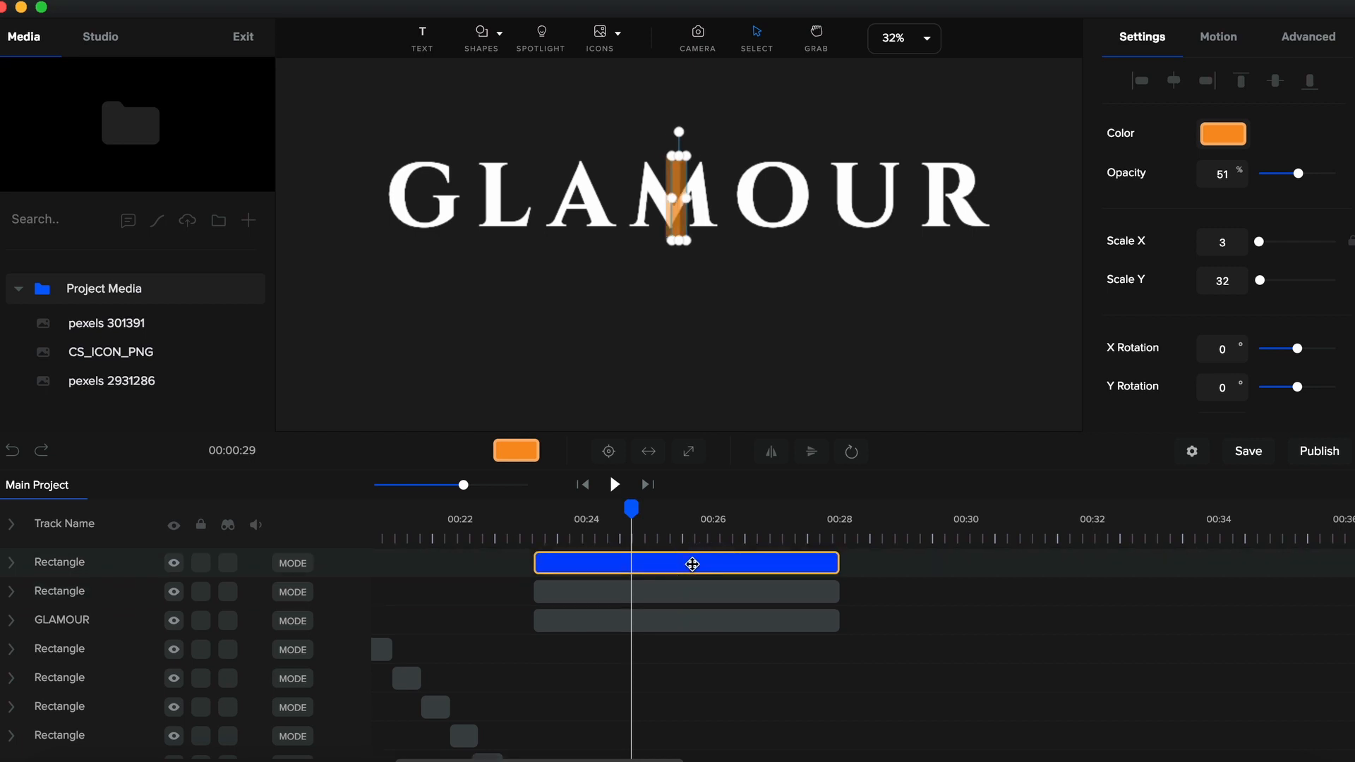
key(Right)
key(Right)
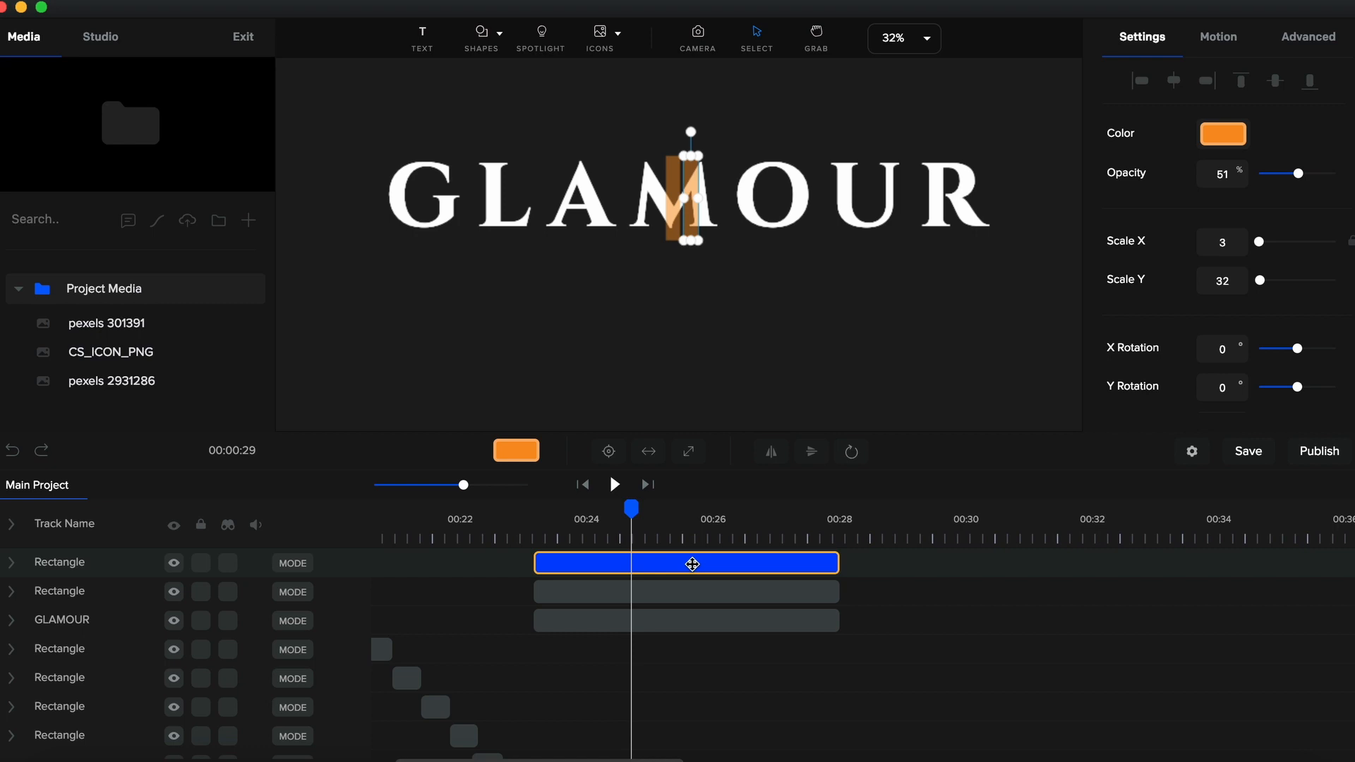
key(Right)
Fine-tune the positions of the two bars so they meet edge to edge, and save the project
click(662, 590)
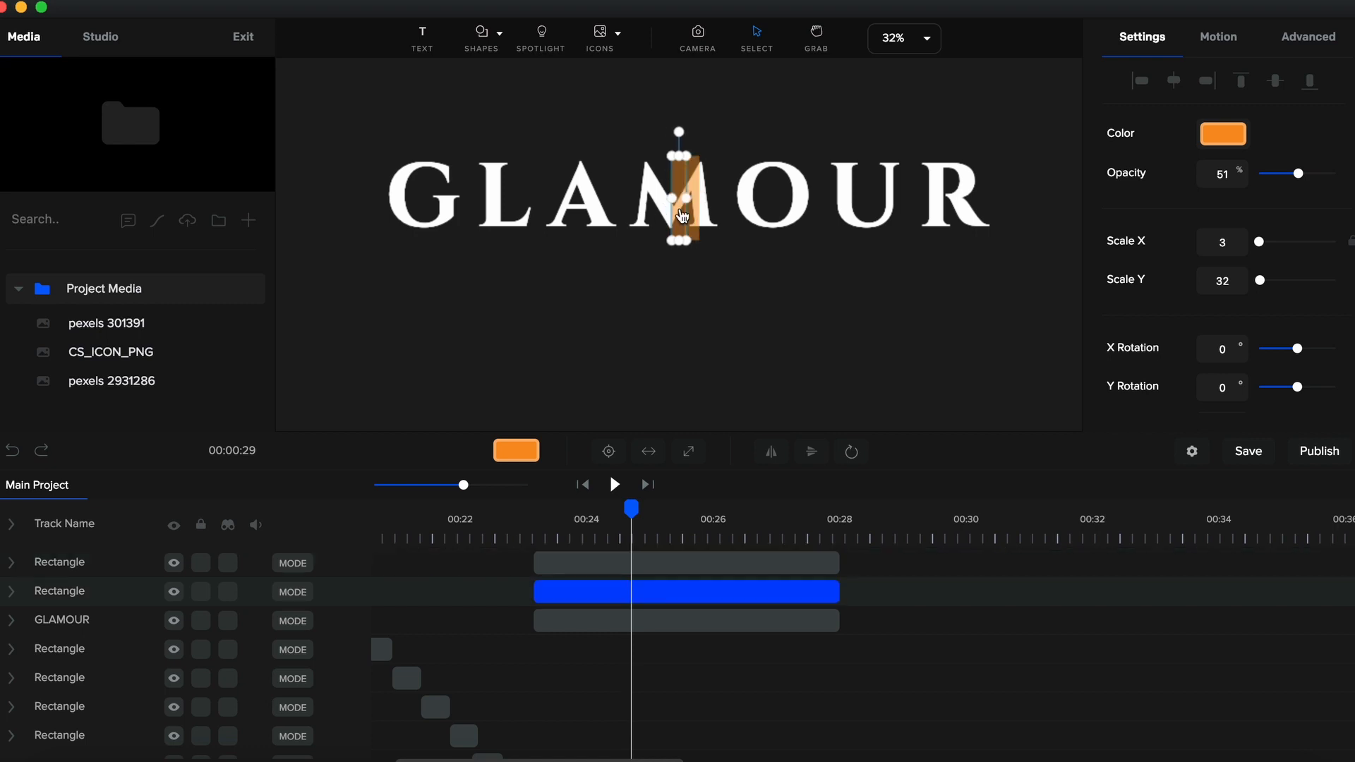
scroll(681, 216, up, 5)
scroll(682, 216, up, 3)
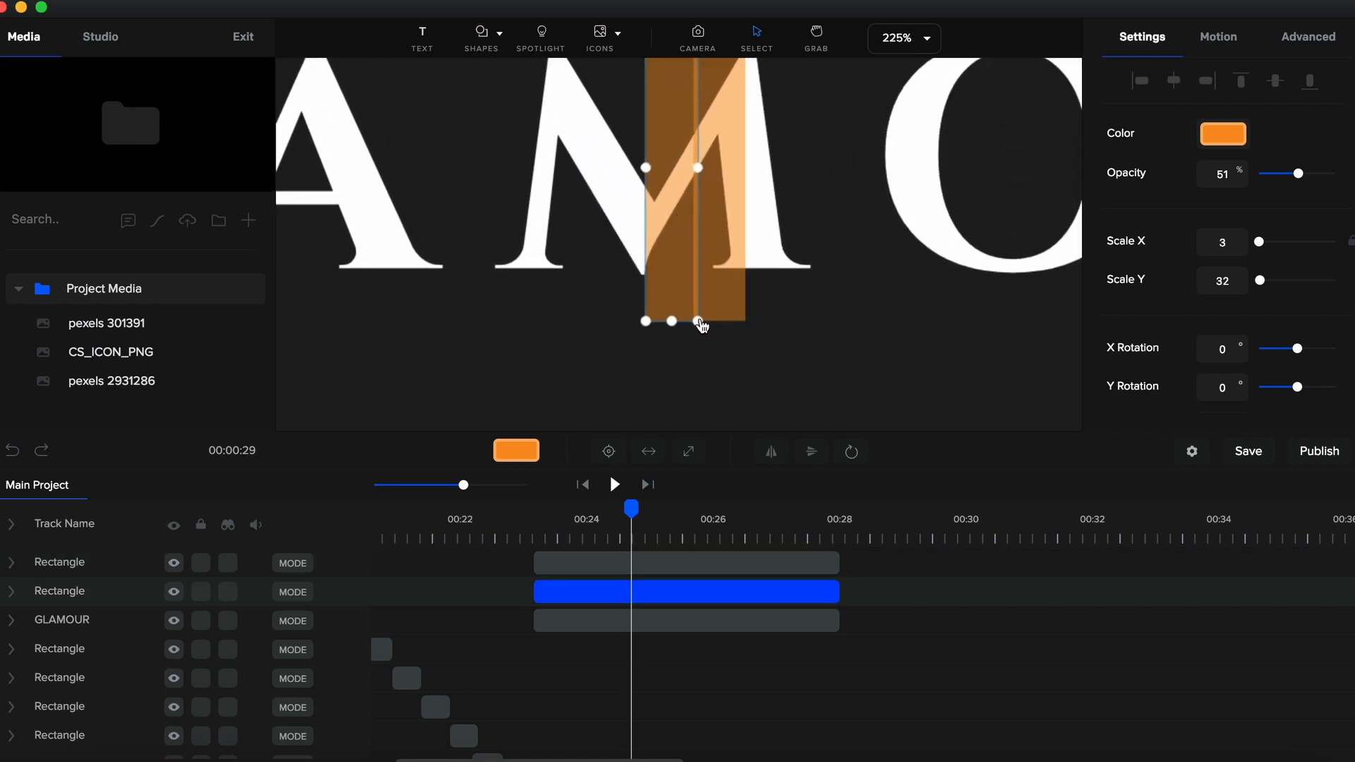
click(714, 305)
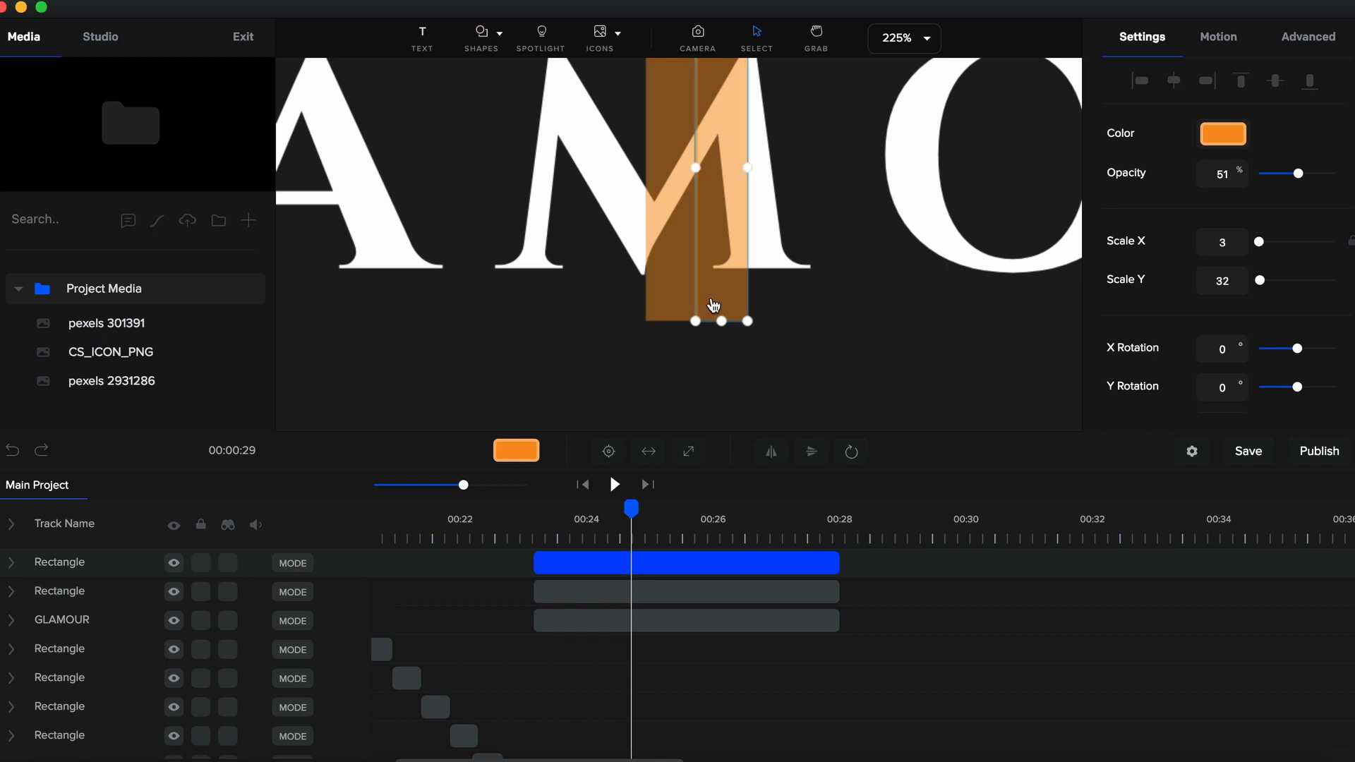
key(Right)
click(12, 620)
click(923, 39)
click(924, 83)
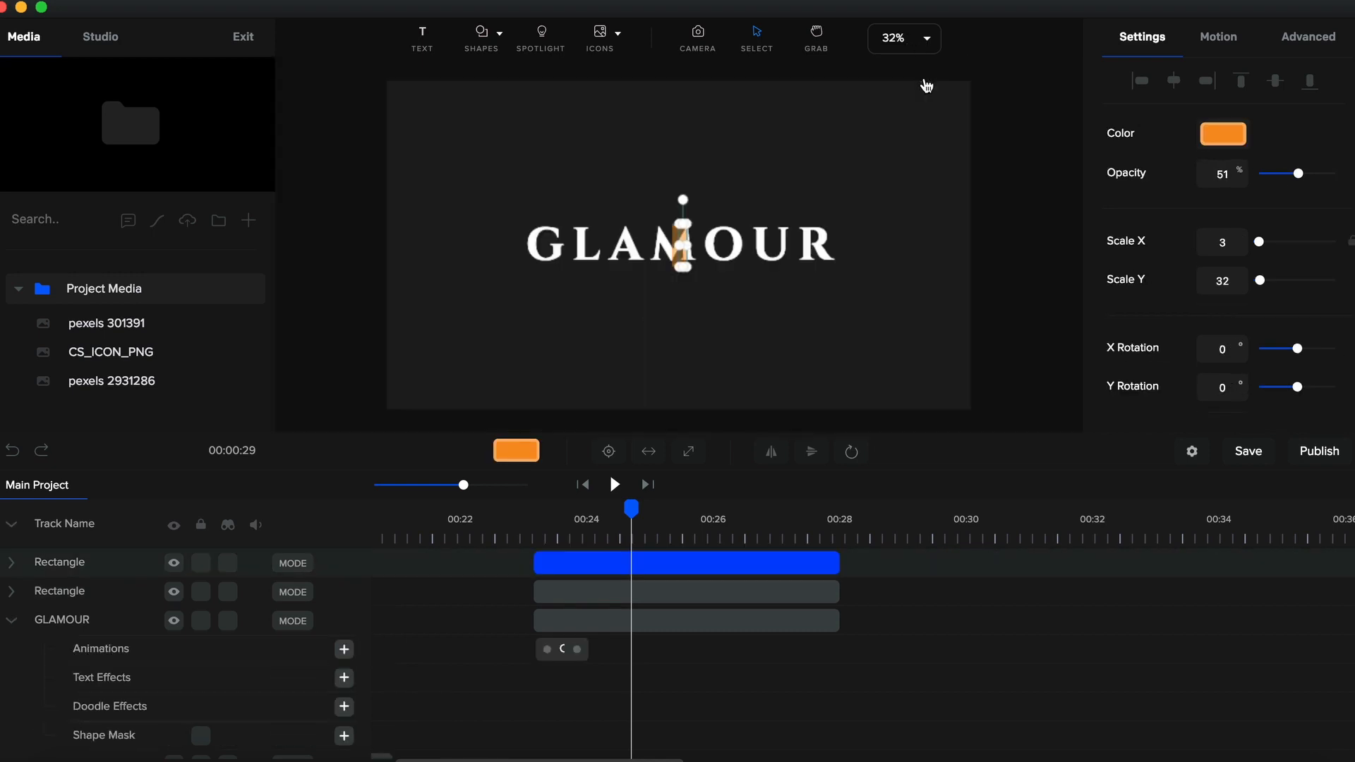
click(1248, 451)
Restore the opacity of both orange bars to 100%
click(538, 540)
click(589, 568)
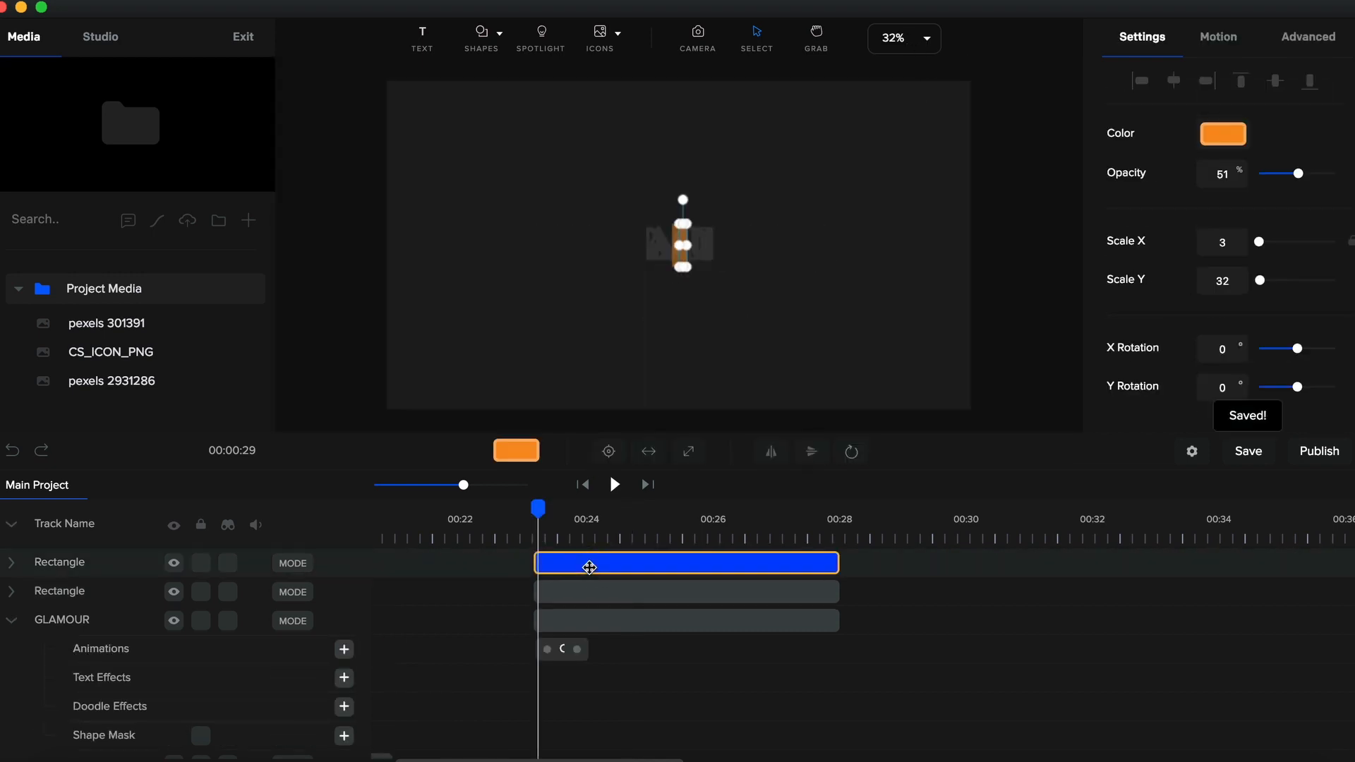
click(675, 593)
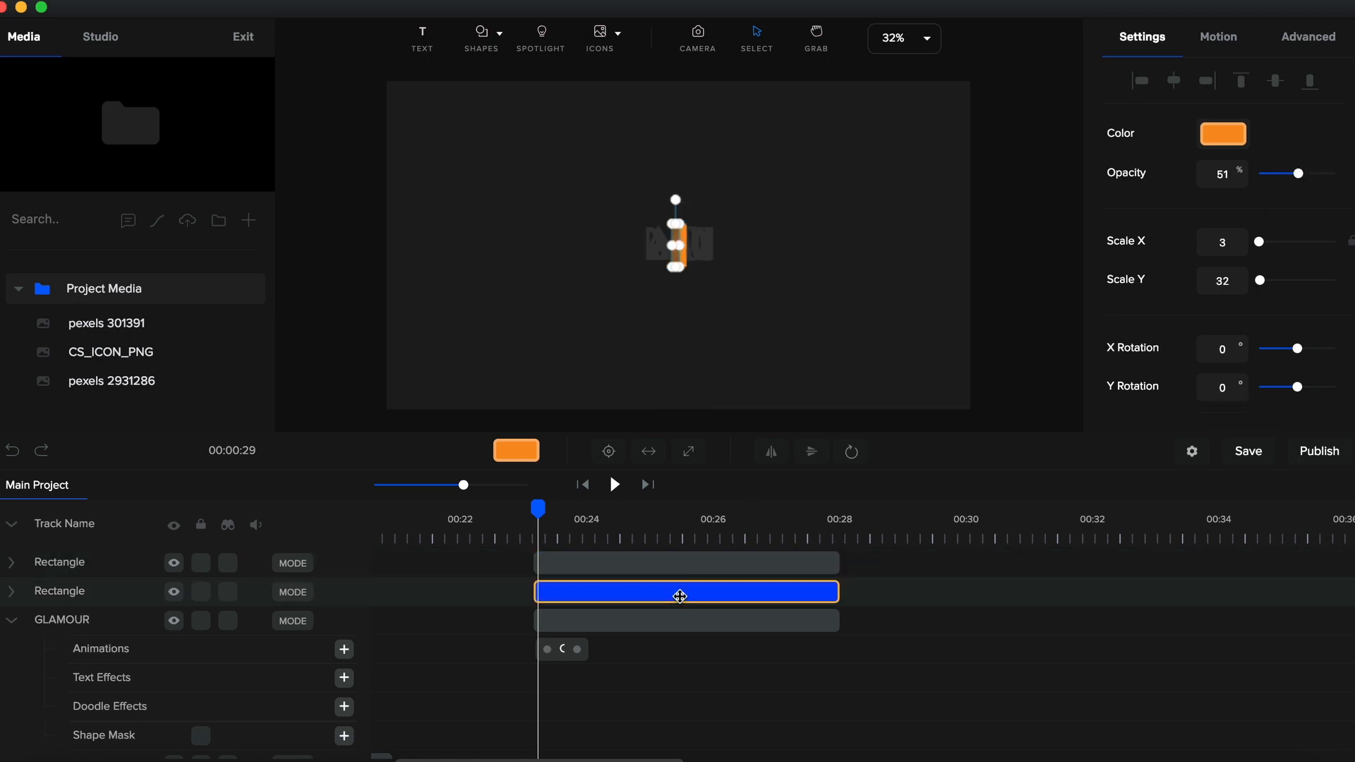
drag(1297, 173, 1334, 173)
Delay the GLAMOUR clip to start shortly after the two bar clips and place the playhead at its start
click(573, 622)
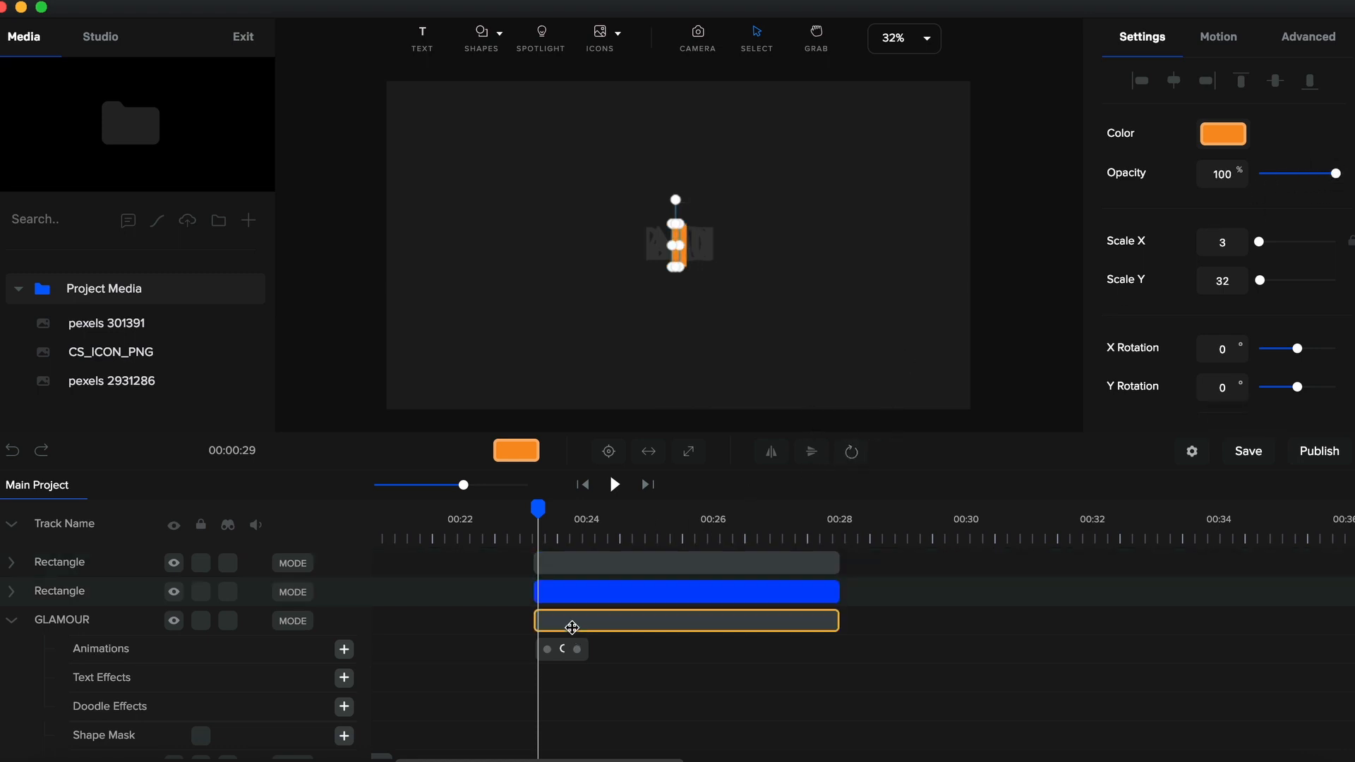
drag(566, 624, 592, 624)
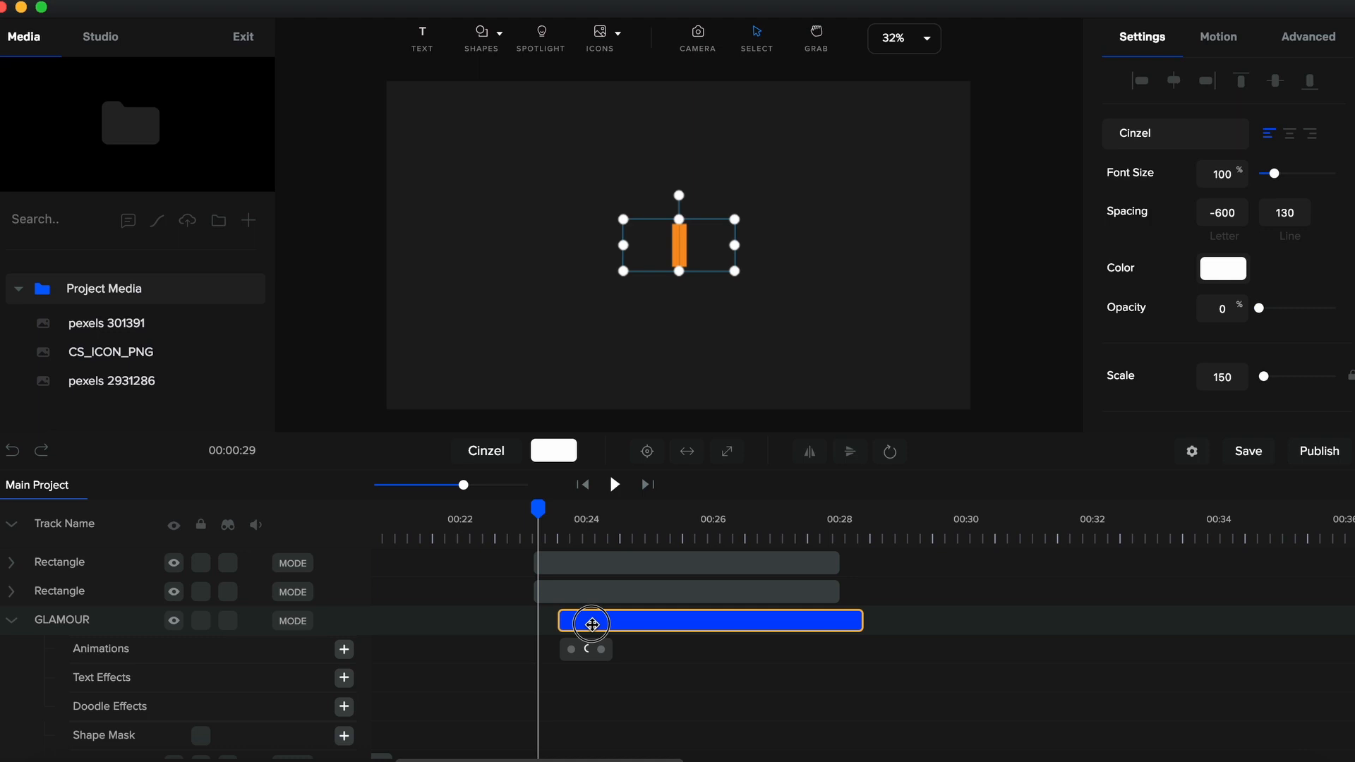
click(607, 592)
drag(538, 508, 559, 508)
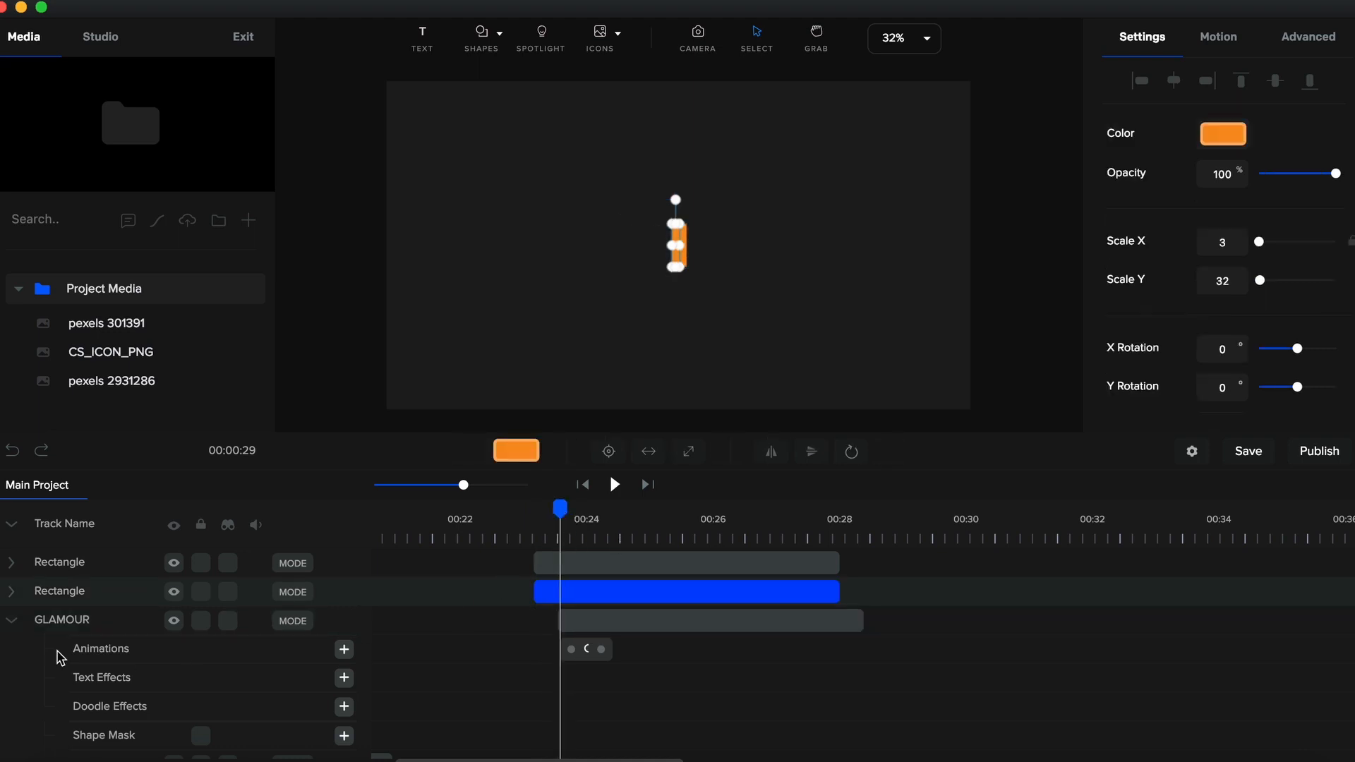
Add an animation with Position enabled to the left bar at the start of the GLAMOUR clip
click(13, 595)
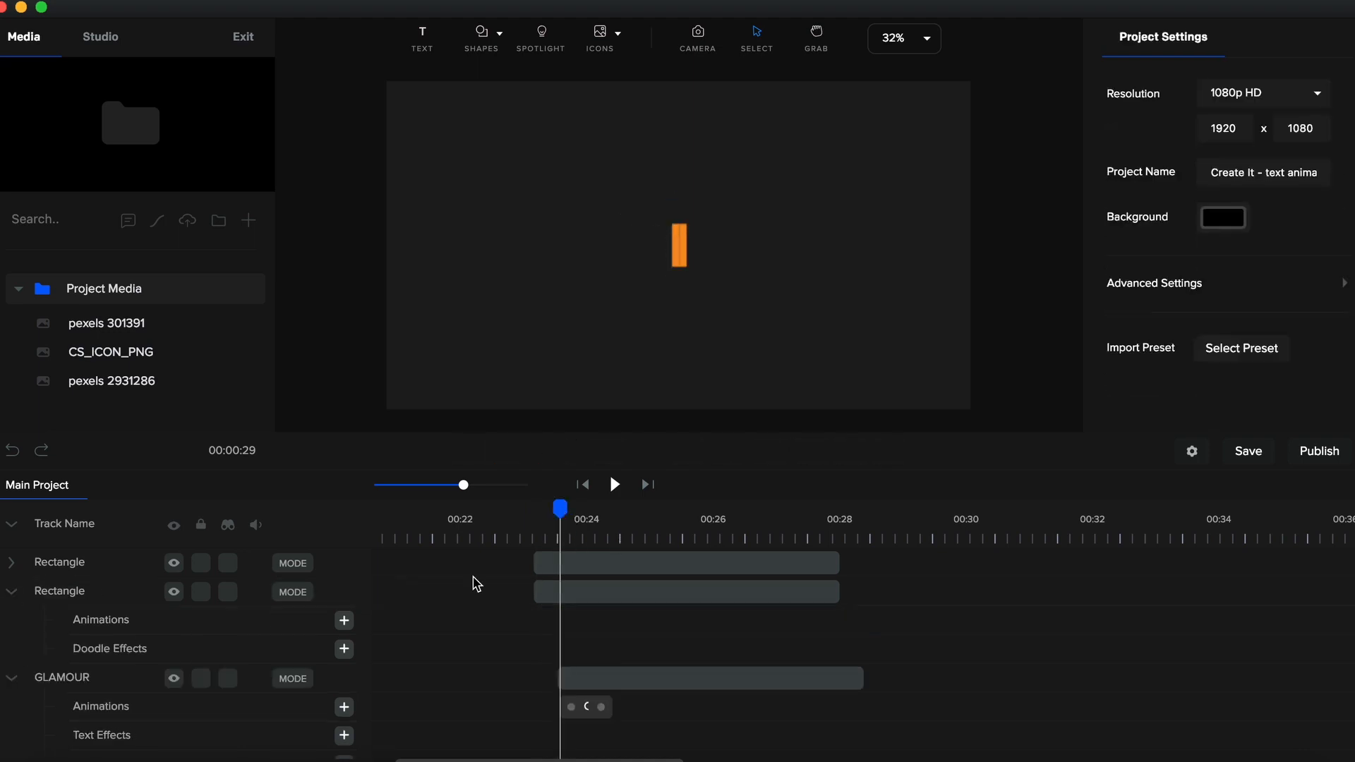
click(566, 588)
click(343, 620)
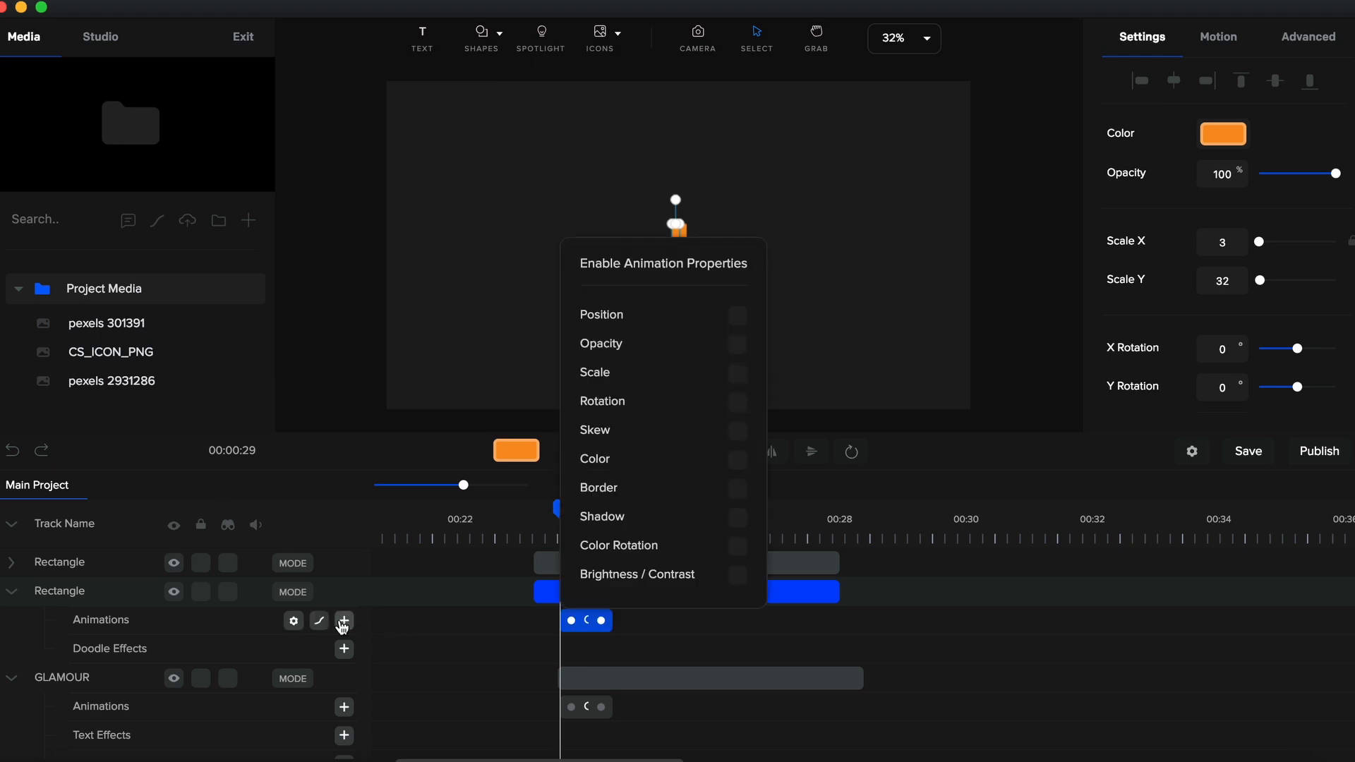
click(739, 316)
click(655, 627)
Past the end of the left bar's animation, move the bar left until it stands just before the G of GLAMOUR
click(624, 542)
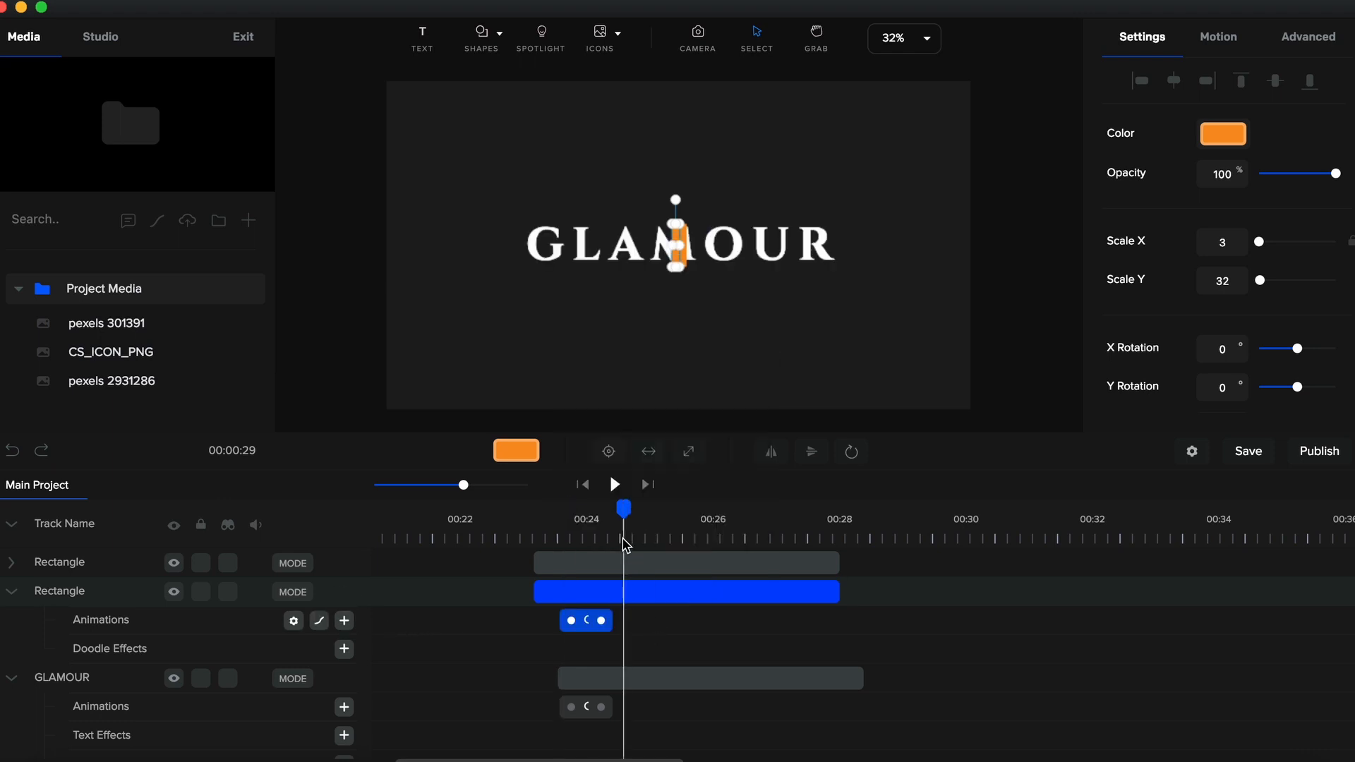
key(shift+Left)
key(shift+Left)
key(shift+Left)
key(shift+Left)
key(shift+Left)
key(shift+Left)
key(shift+Left)
key(shift+Left)
key(shift+Left)
key(shift+Left)
key(shift+Left)
key(shift+Left)
key(shift+Left)
key(shift+Left)
key(shift+Left)
key(shift+Left)
key(shift+Left)
key(shift+Left)
key(shift+Left)
key(shift+Left)
key(shift+Left)
key(shift+Left)
key(shift+Left)
key(shift+Left)
key(shift+Left)
key(shift+Left)
key(shift+Left)
key(shift+Left)
key(shift+Left)
key(shift+Left)
key(shift+Left)
key(shift+Left)
key(shift+Left)
key(shift+Left)
key(shift+Left)
key(shift+Left)
key(shift+Left)
key(shift+Left)
key(shift+Left)
key(shift+Left)
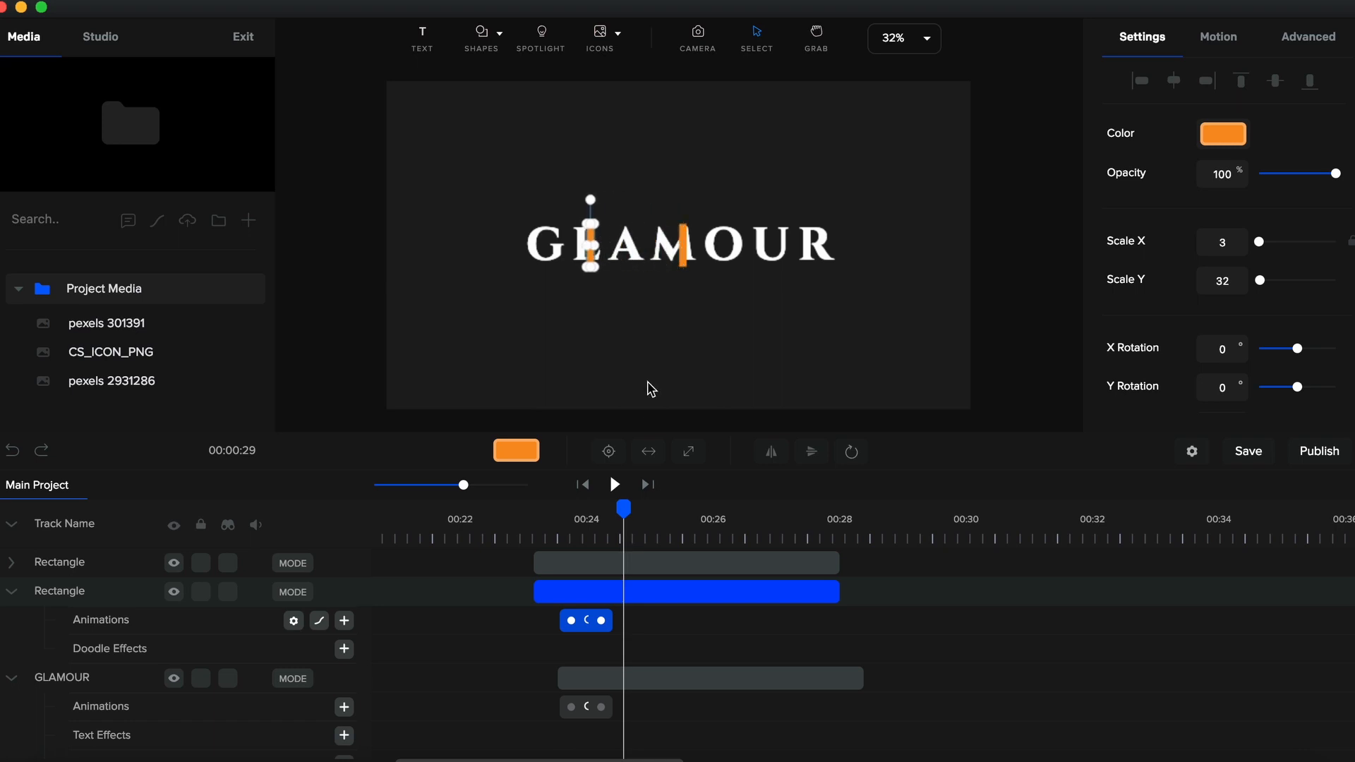
key(shift+Left)
key(shift+Left)
key(shift+Left)
key(shift+Left)
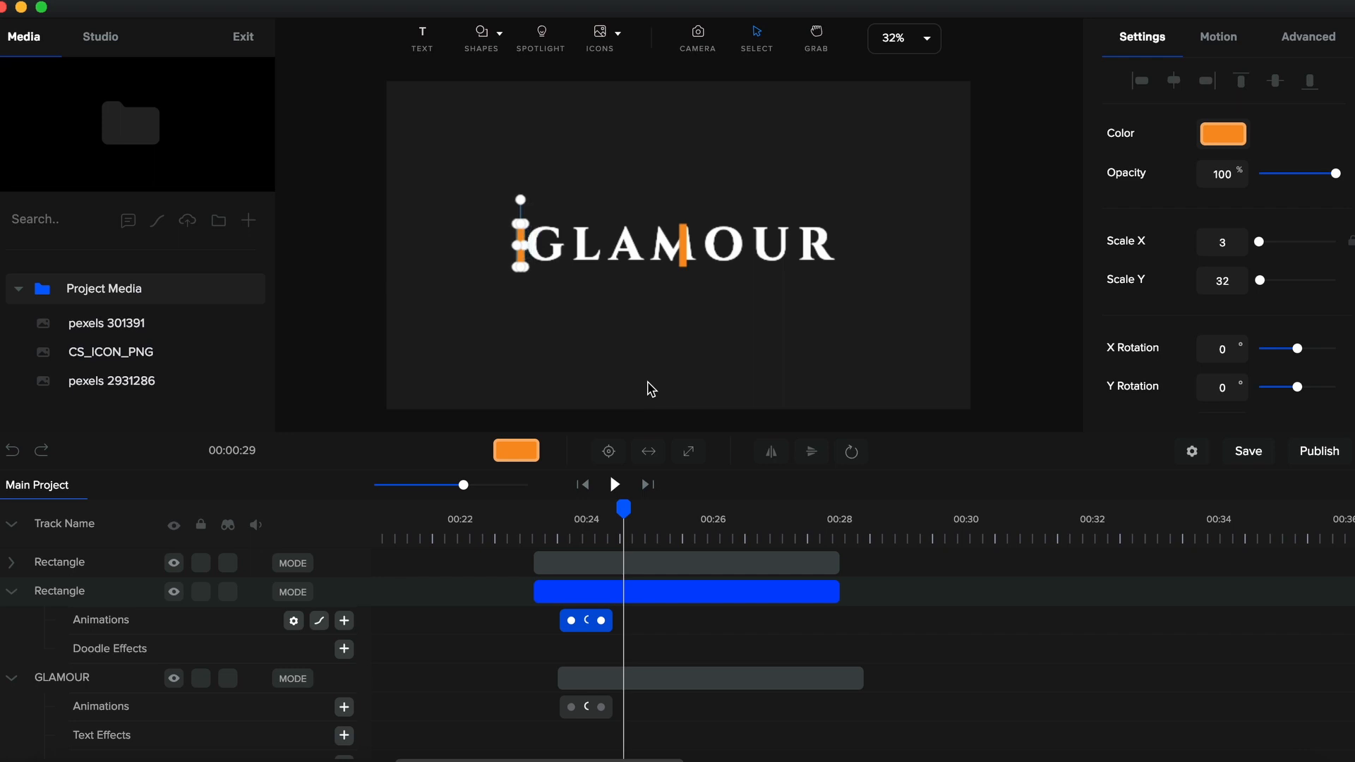
Add an animation with Position enabled to the right bar near the start of the GLAMOUR clip
click(672, 559)
click(557, 532)
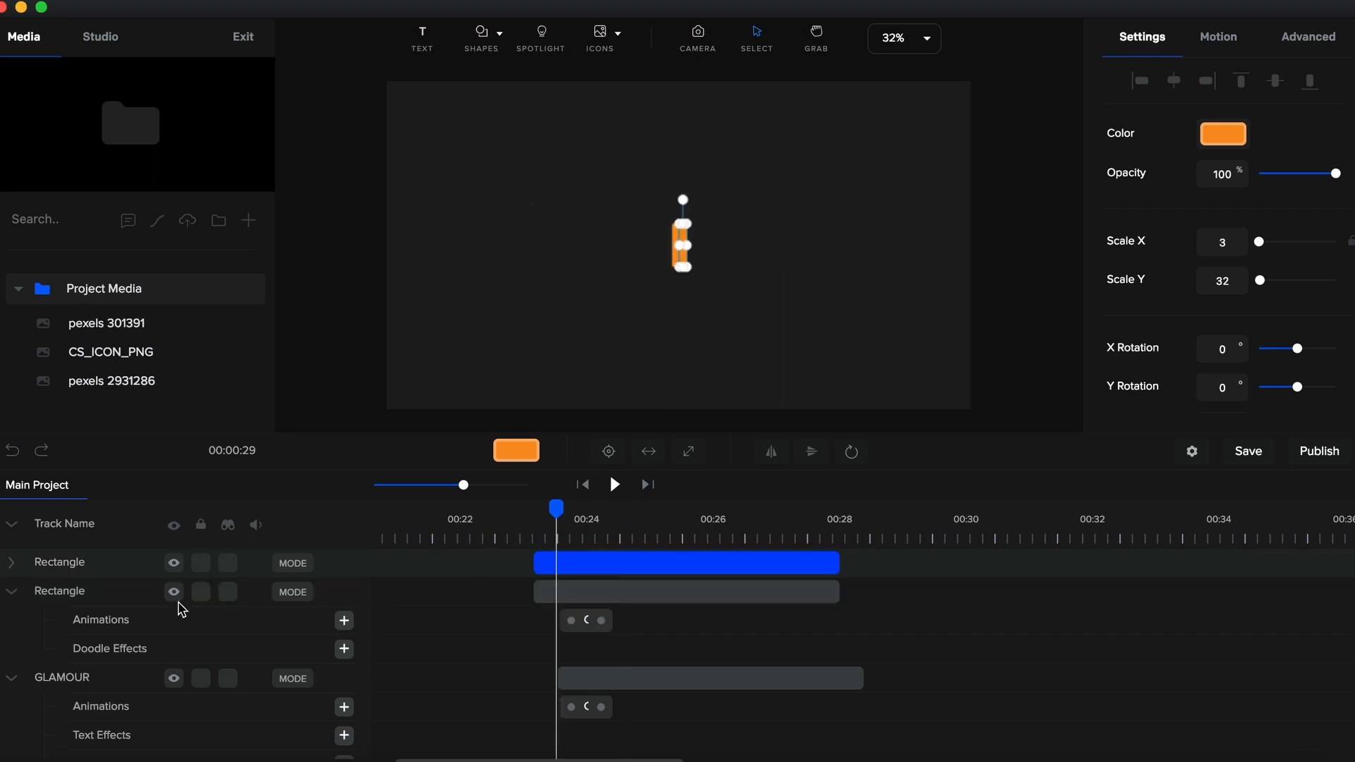
click(11, 562)
click(452, 589)
click(344, 592)
click(734, 288)
click(639, 612)
Past the end of the right bar's animation, move the bar right toward the end of the GLAMOUR text
click(619, 535)
key(shift+Right)
key(shift+Right)
key(shift+Right)
key(shift+Right)
key(shift+Right)
key(shift+Right)
key(shift+Right)
key(shift+Right)
key(shift+Right)
key(shift+Right)
key(shift+Right)
key(shift+Right)
key(shift+Right)
key(shift+Right)
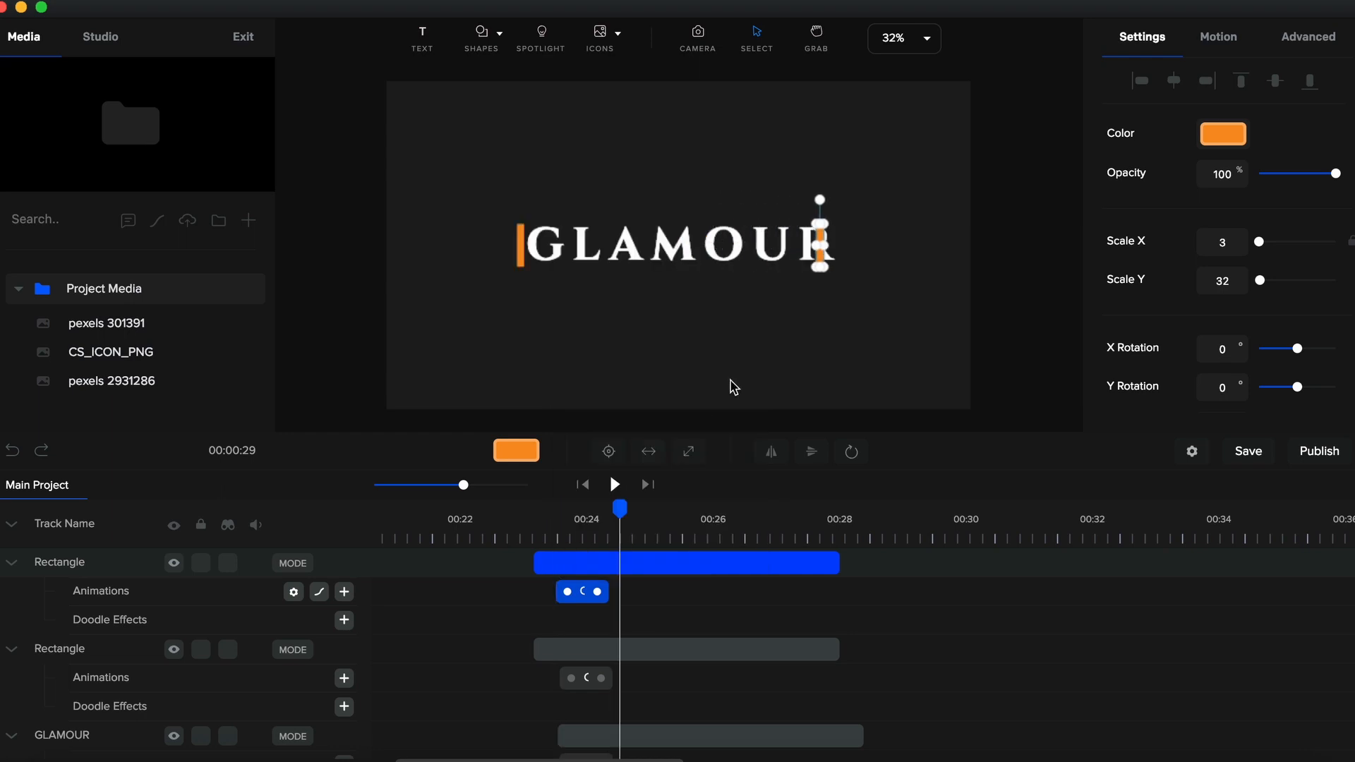
Align the animations of both bars and the GLAMOUR text so they all begin at the GLAMOUR clip's start
click(558, 539)
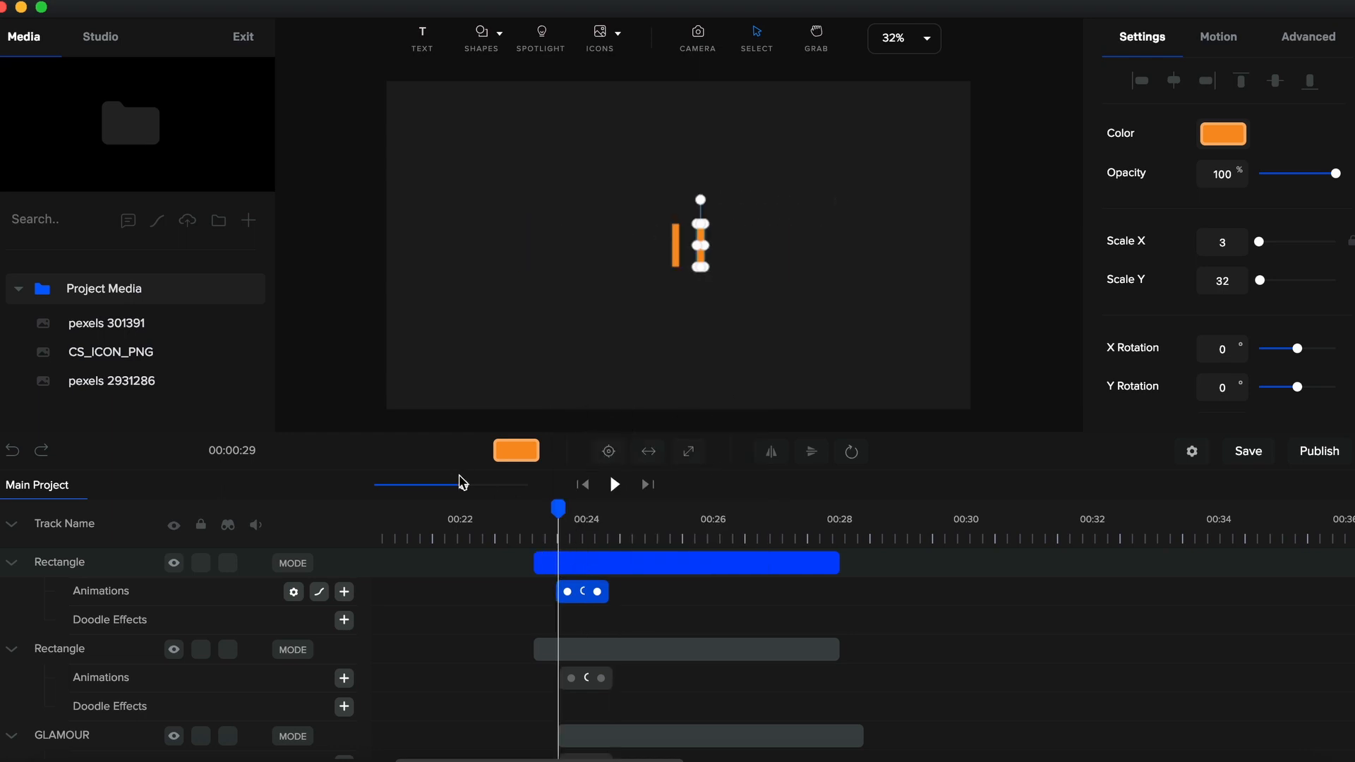
drag(464, 484, 512, 485)
click(634, 668)
drag(663, 669, 649, 670)
scroll(657, 685, down, 1)
scroll(920, 626, up, 2)
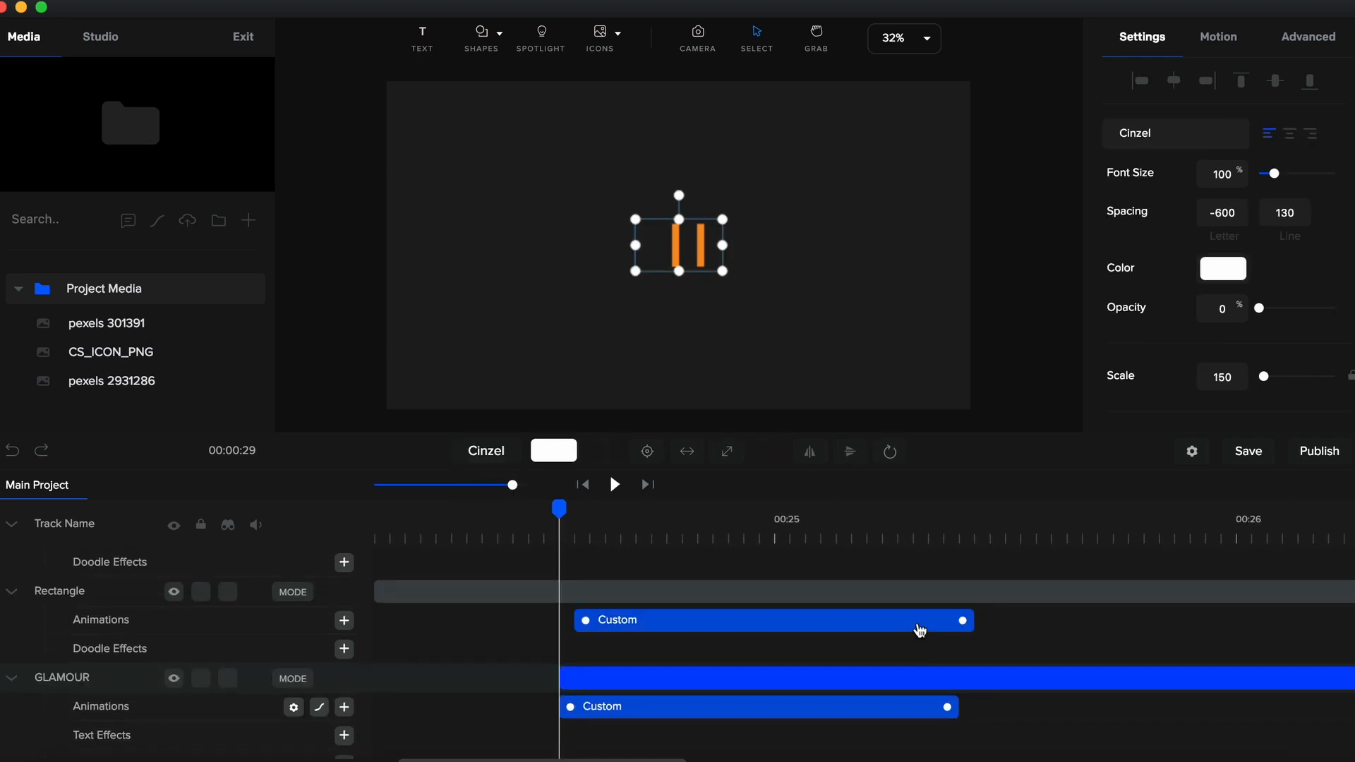
scroll(836, 624, up, 1)
drag(842, 621, 829, 589)
scroll(834, 624, up, 1)
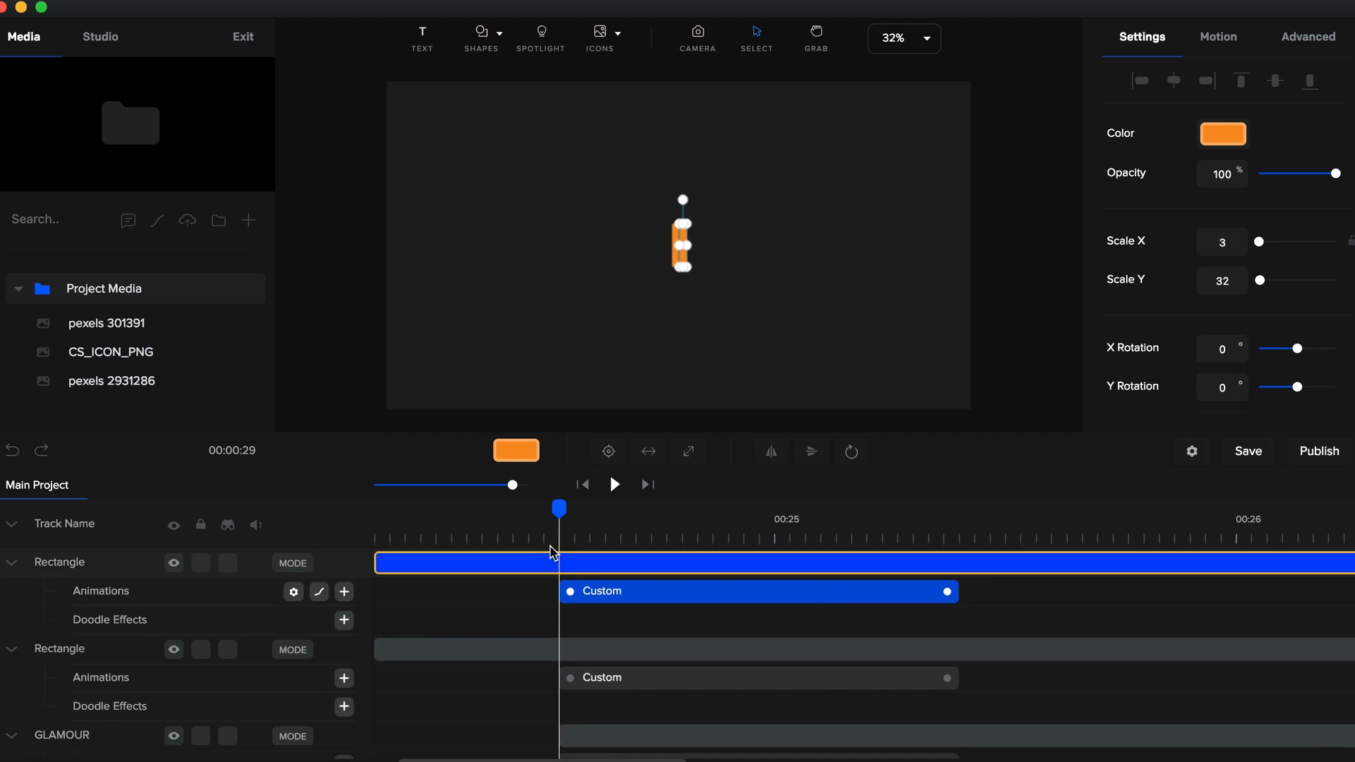
Zoom the timeline out, collapse all tracks and deselect the bar
drag(513, 485, 484, 487)
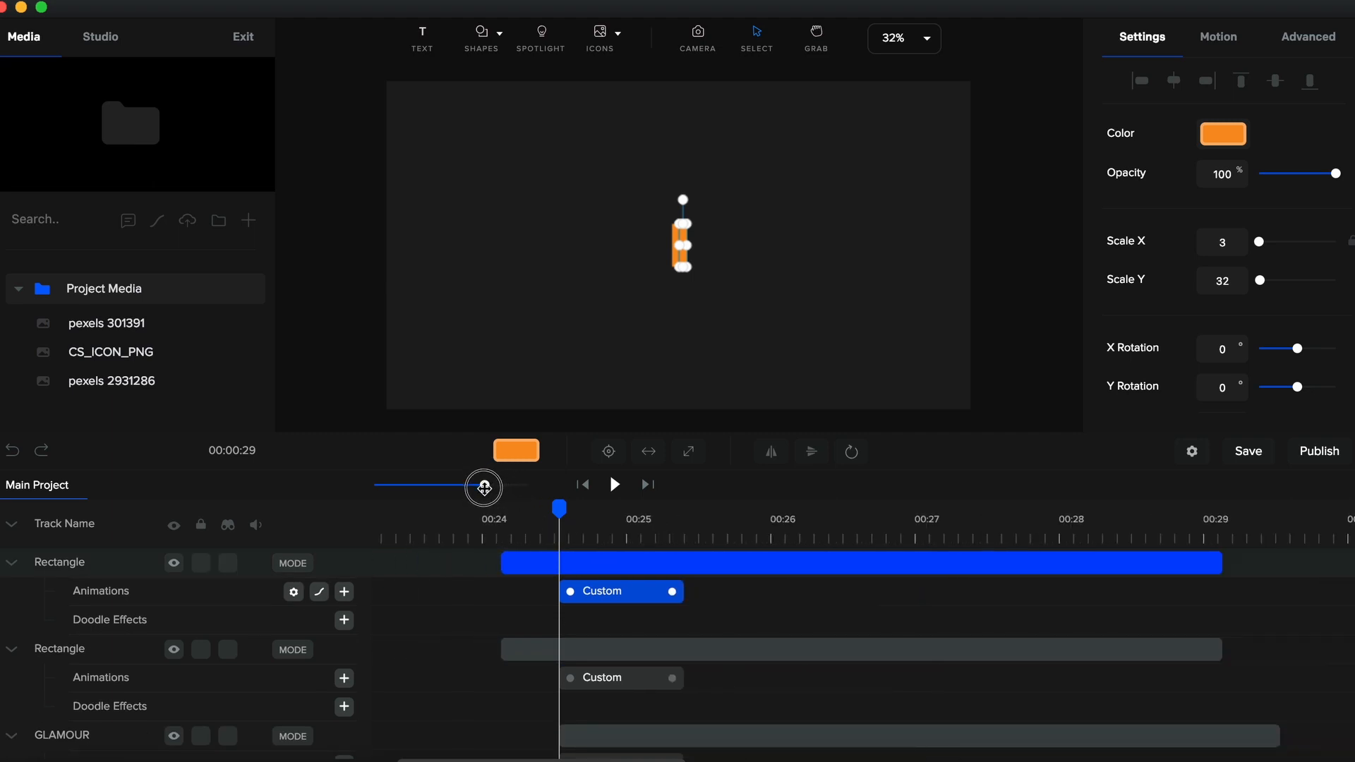
click(11, 528)
click(1020, 222)
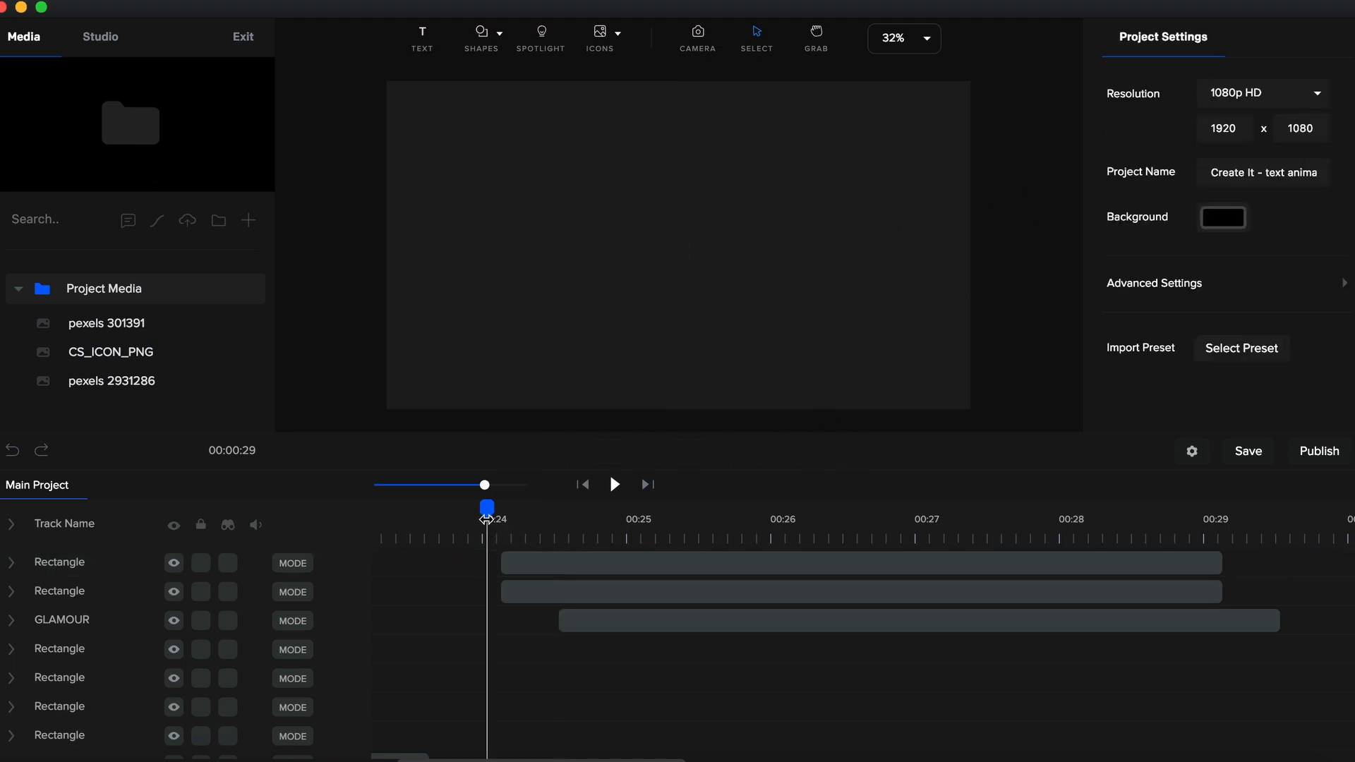
Play back the GLAMOUR reveal from just before the bars' clips until the text is fully shown
key(space)
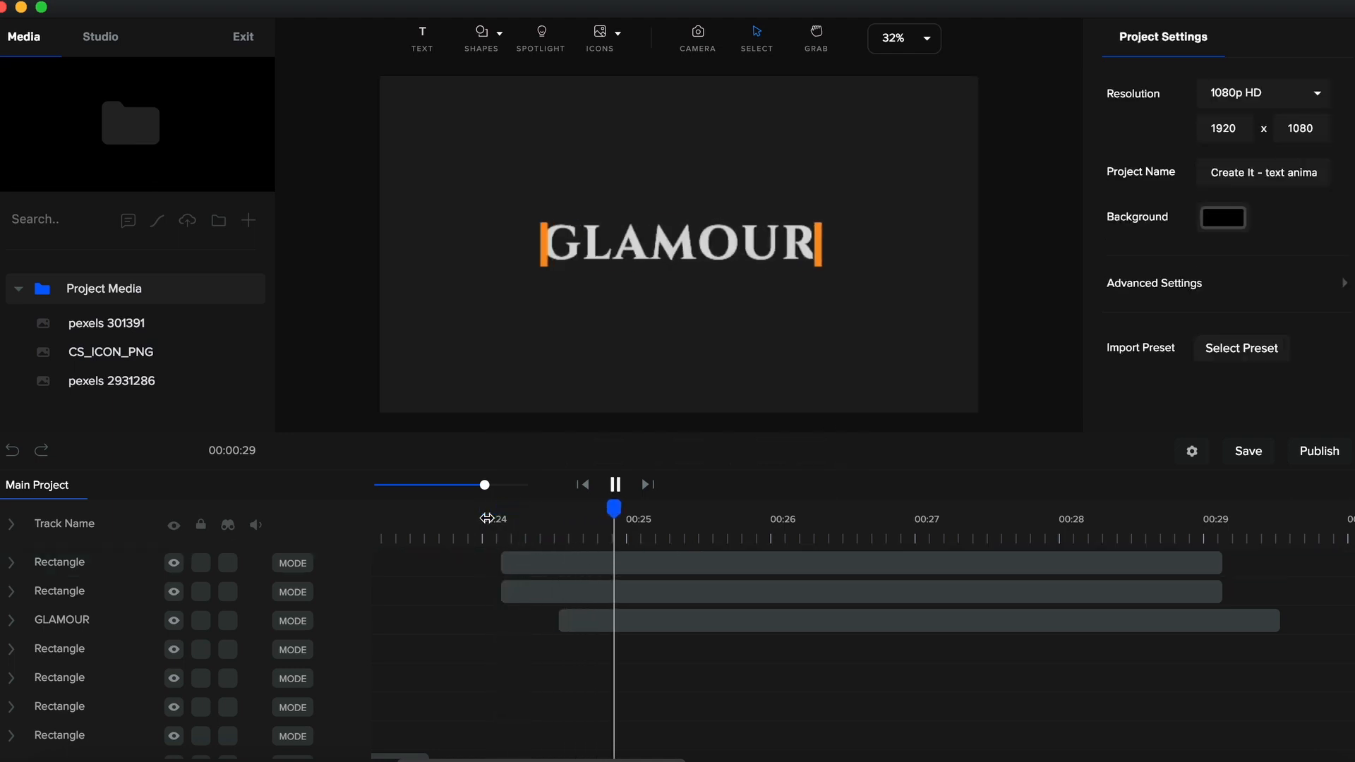
key(space)
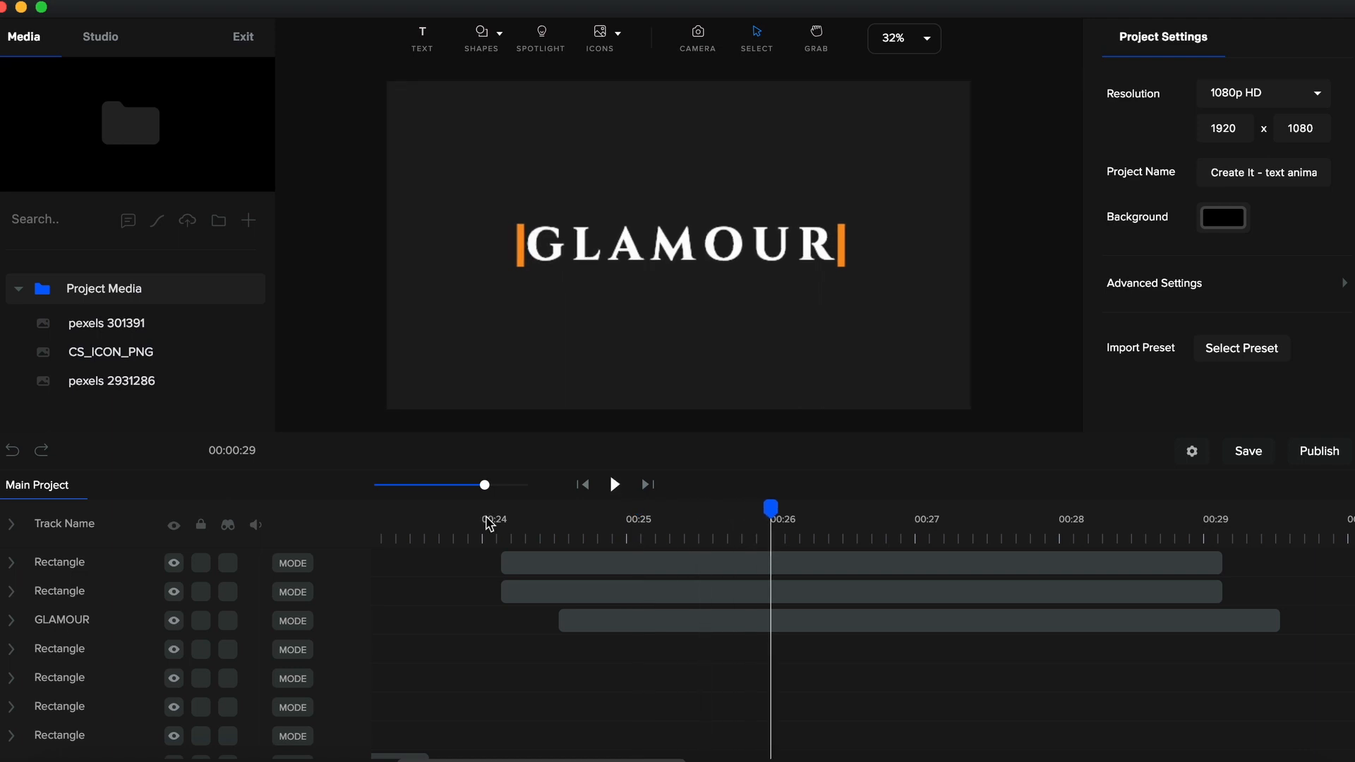
Add a reversed copy of the slide animation directly after the original one on both bar tracks
click(11, 524)
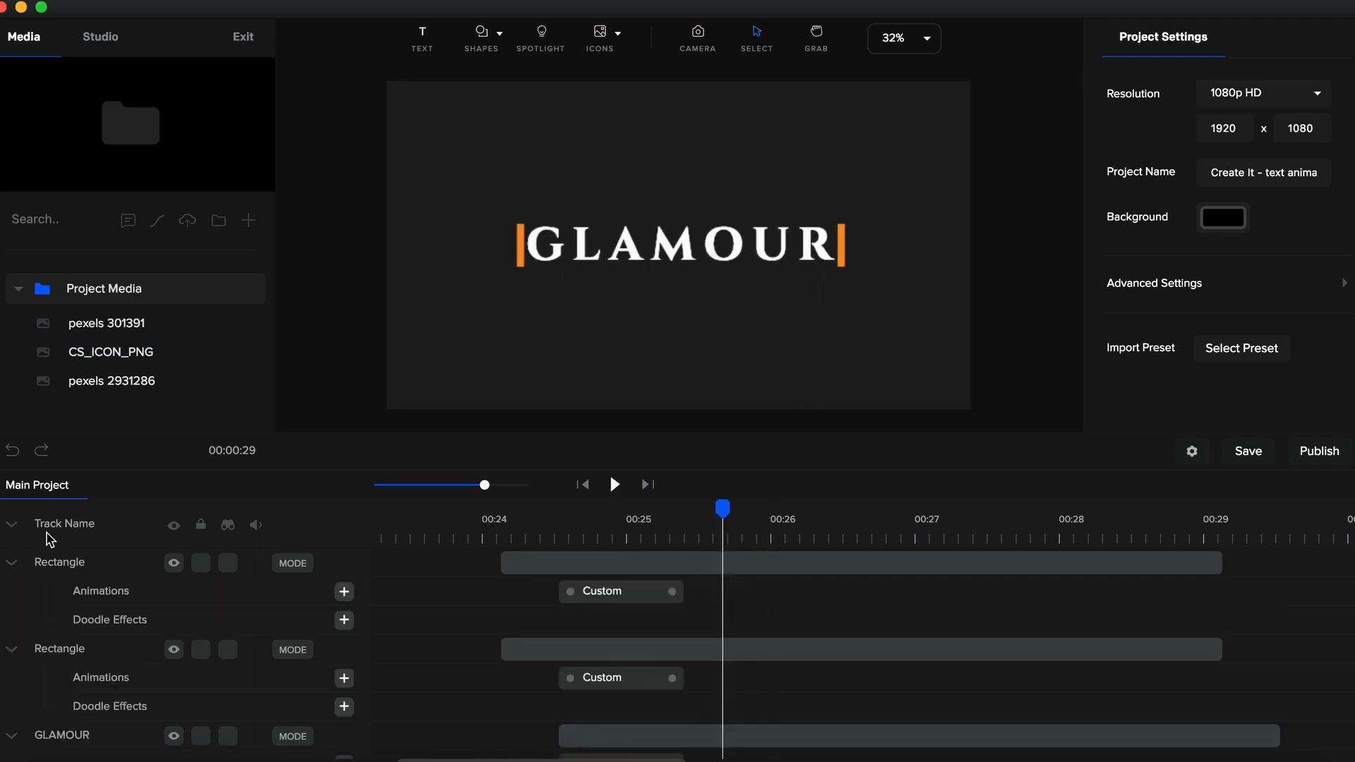
click(607, 591)
right_click(630, 598)
click(668, 557)
click(639, 679)
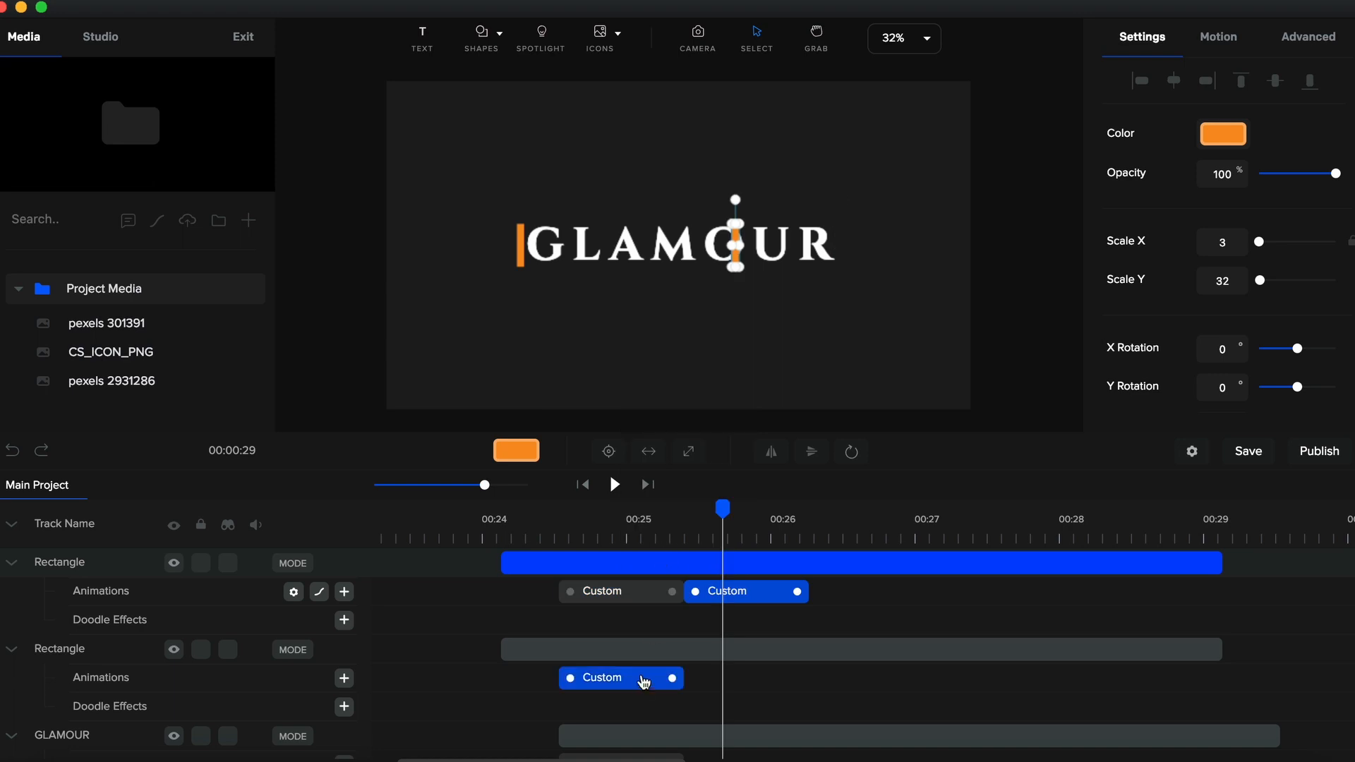
right_click(644, 682)
click(699, 628)
Add reversed copies of the GLAMOUR text's animation and its shape mask's animation directly after the originals
click(627, 646)
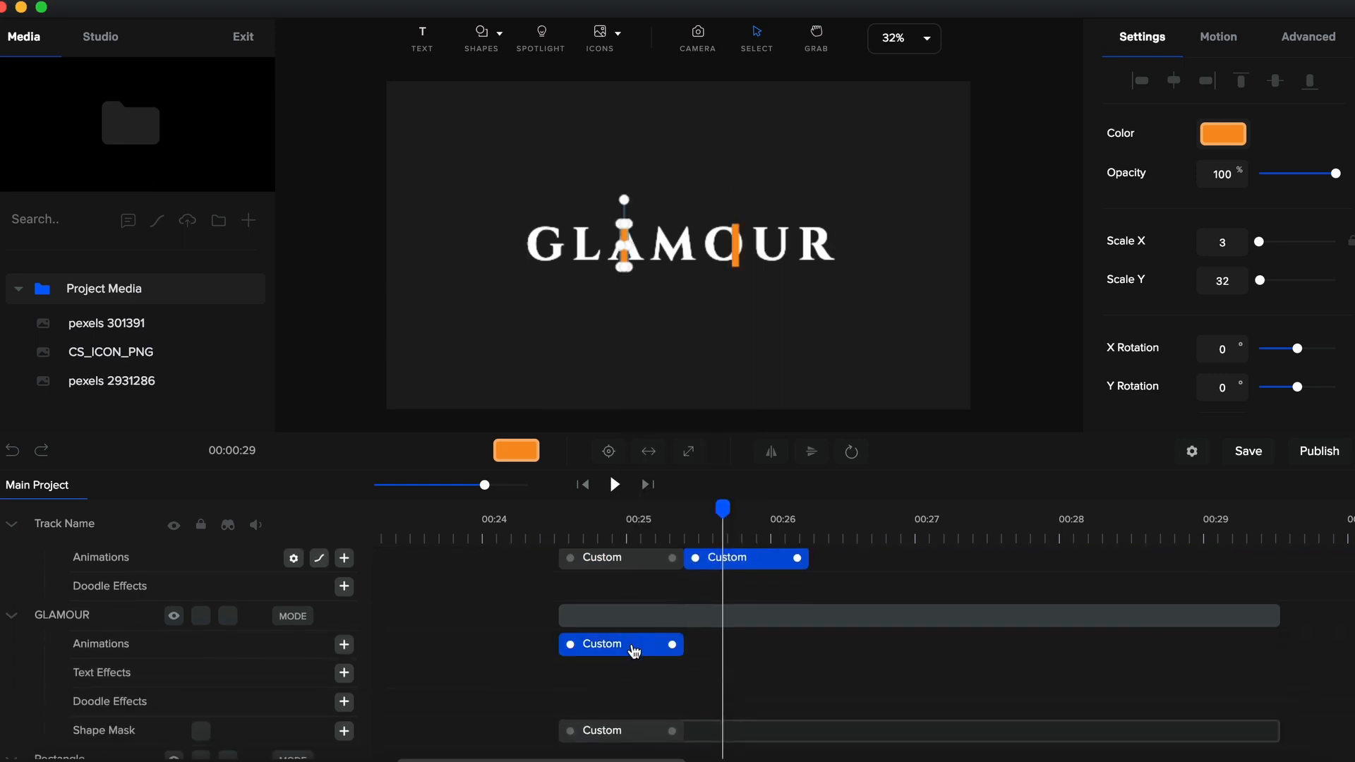
right_click(639, 646)
click(688, 595)
click(638, 644)
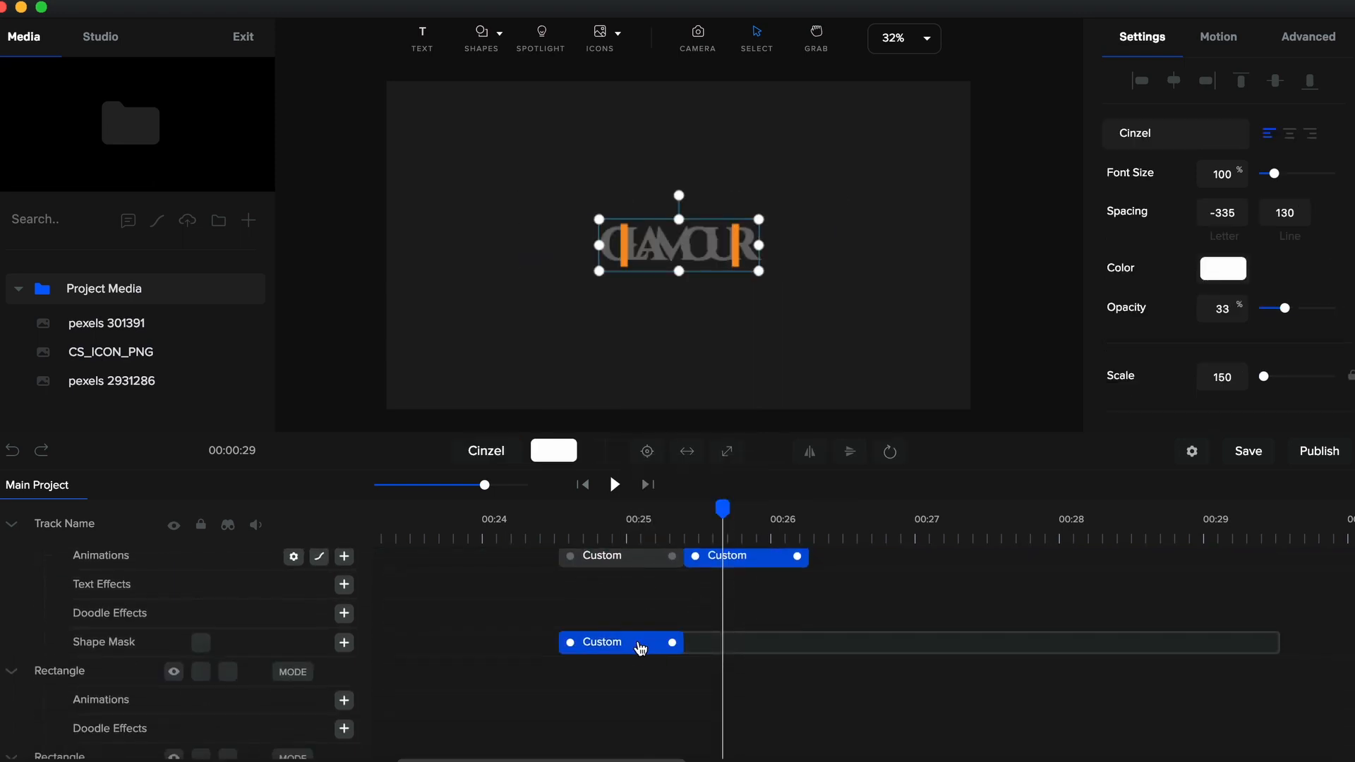
right_click(641, 645)
click(708, 593)
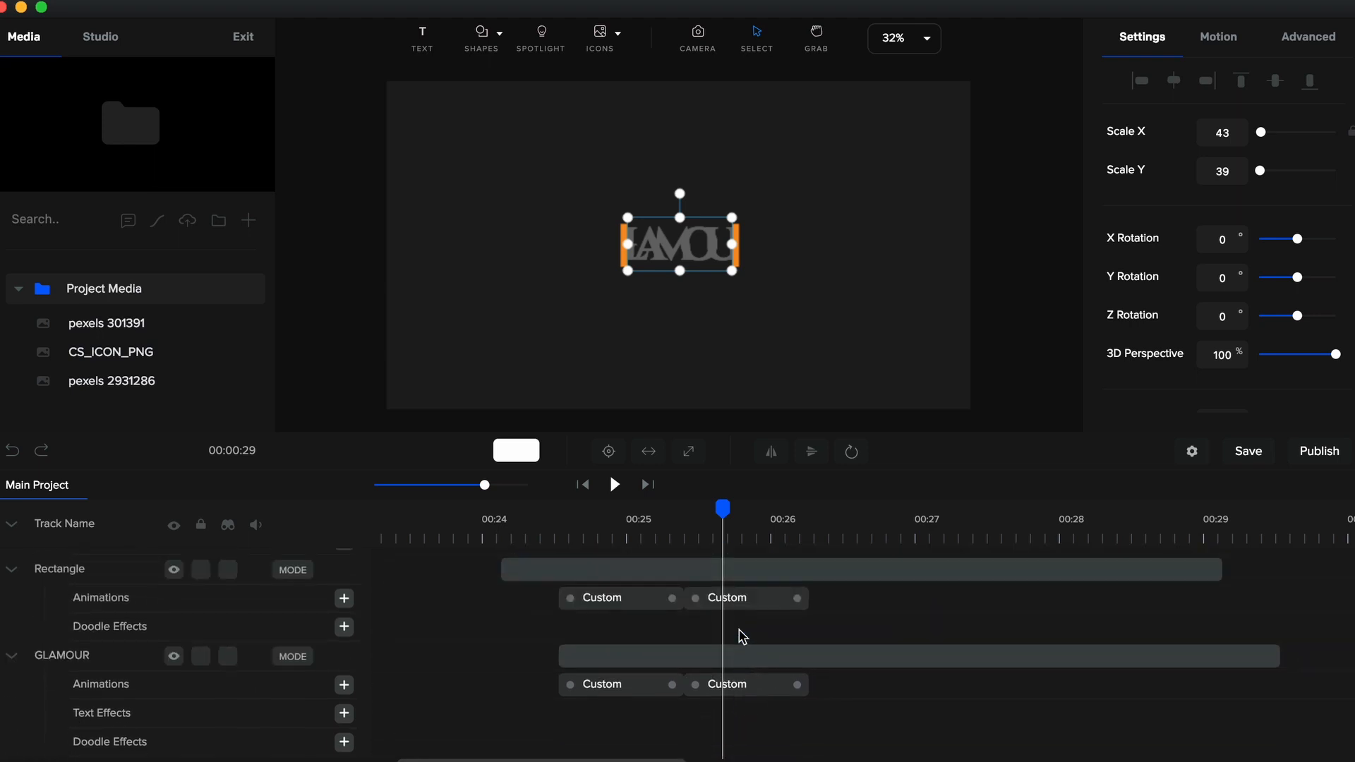
Move the reversed animations of both bars, the GLAMOUR text and its shape mask so they begin at about 00:26
click(726, 593)
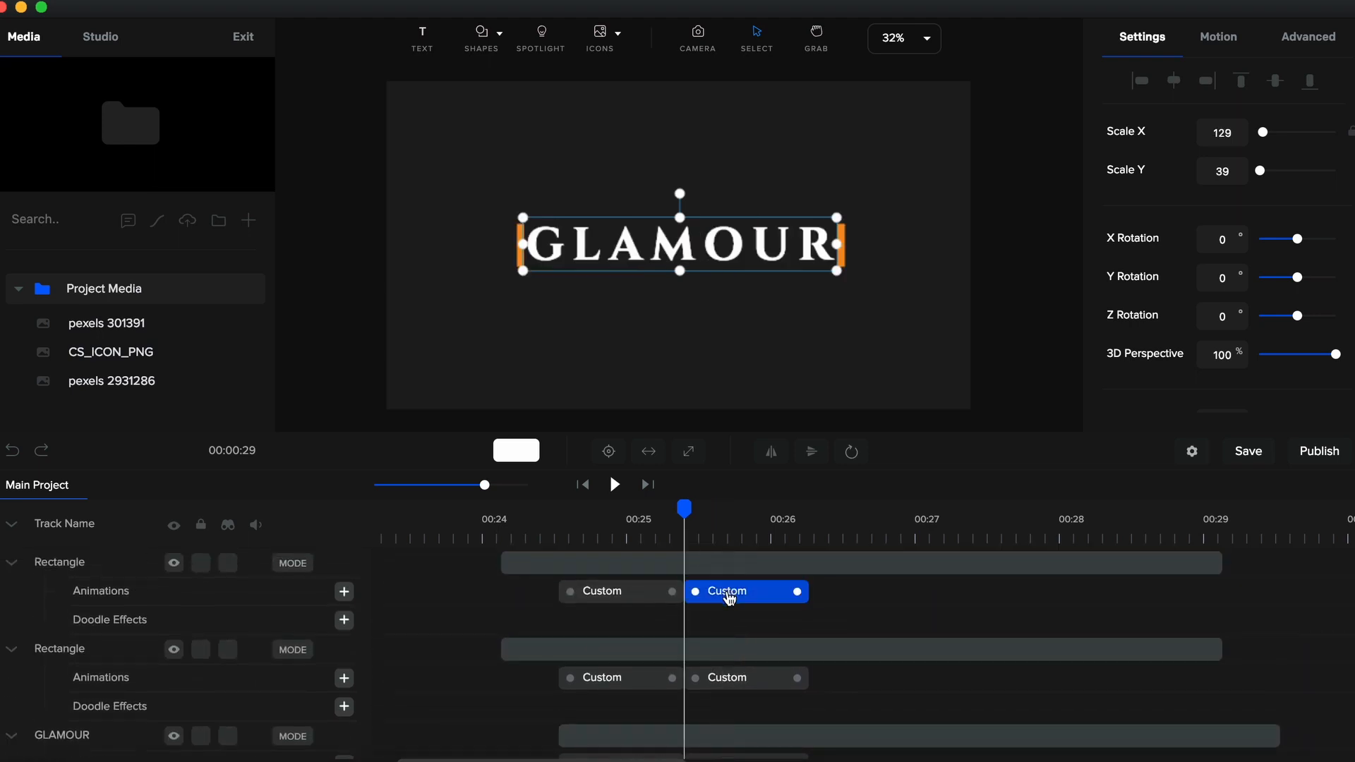
click(773, 542)
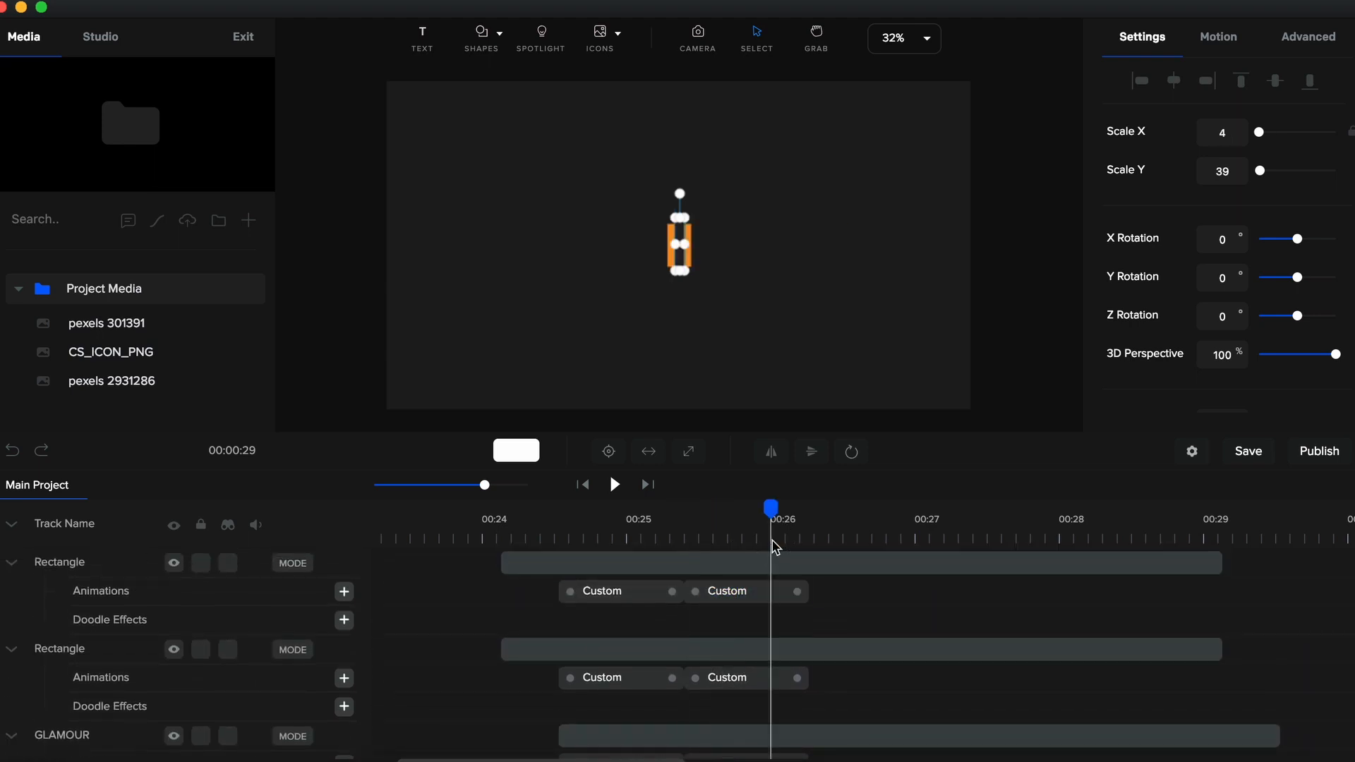
click(742, 598)
drag(748, 600, 833, 597)
drag(741, 679, 849, 652)
scroll(790, 676, down, 2)
scroll(794, 667, down, 2)
click(1047, 651)
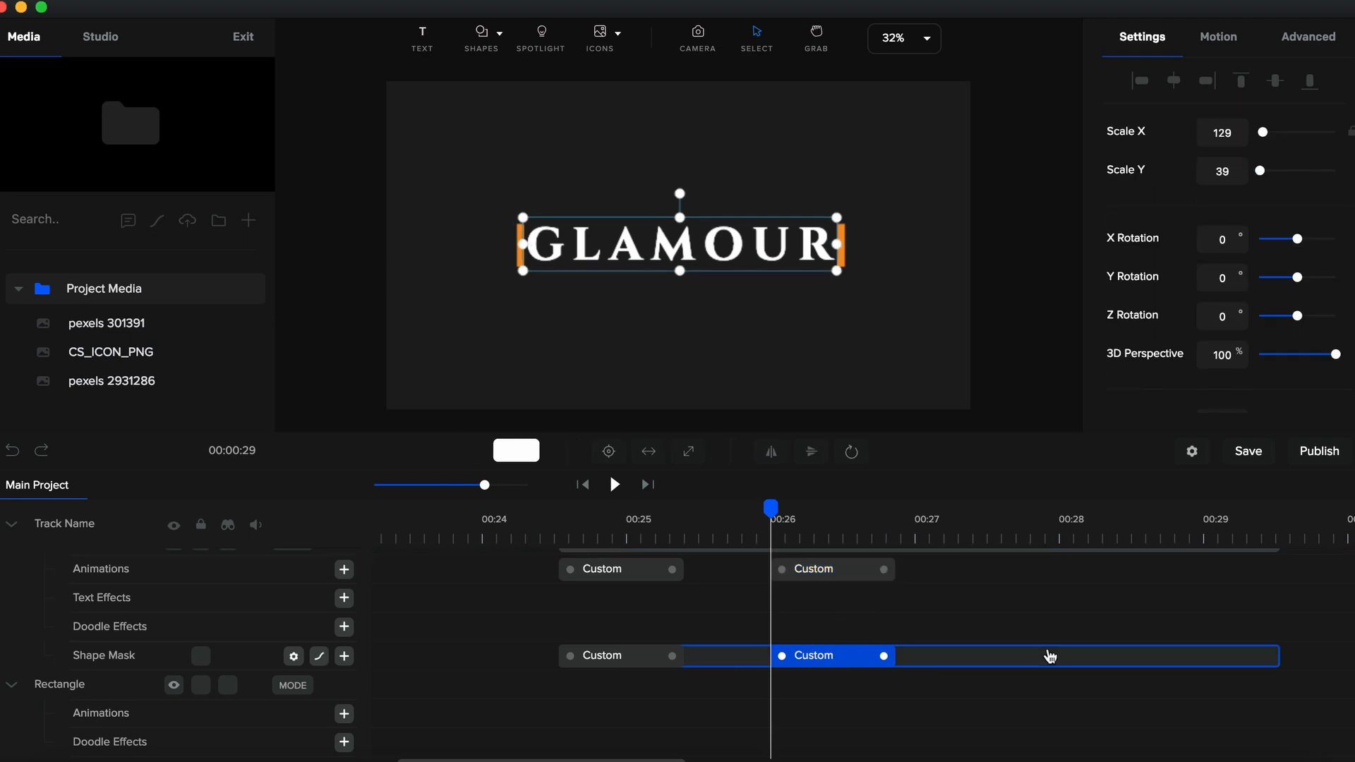
At about 00:27, add an animation with Scale and Opacity enabled to the right bar
click(14, 528)
click(914, 521)
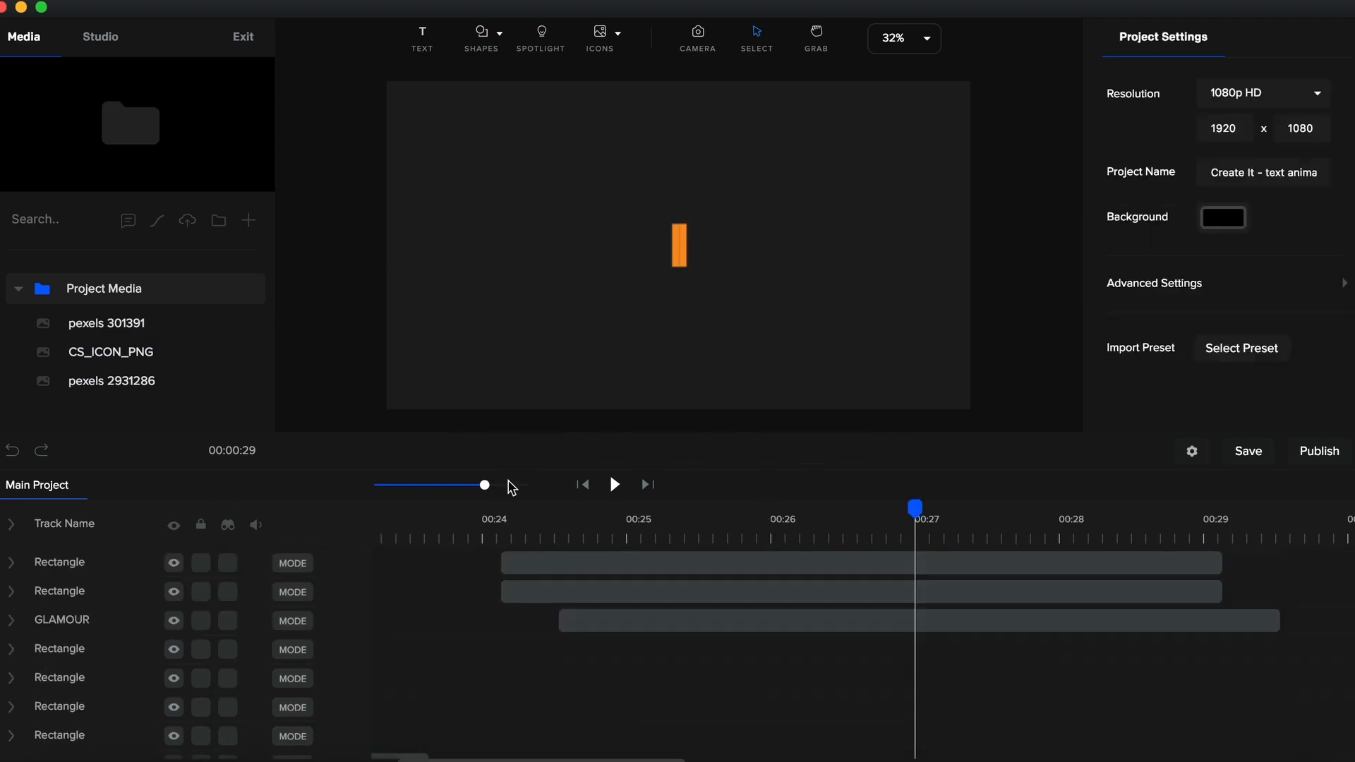
drag(485, 486, 450, 488)
scroll(494, 585, right, 3)
click(12, 525)
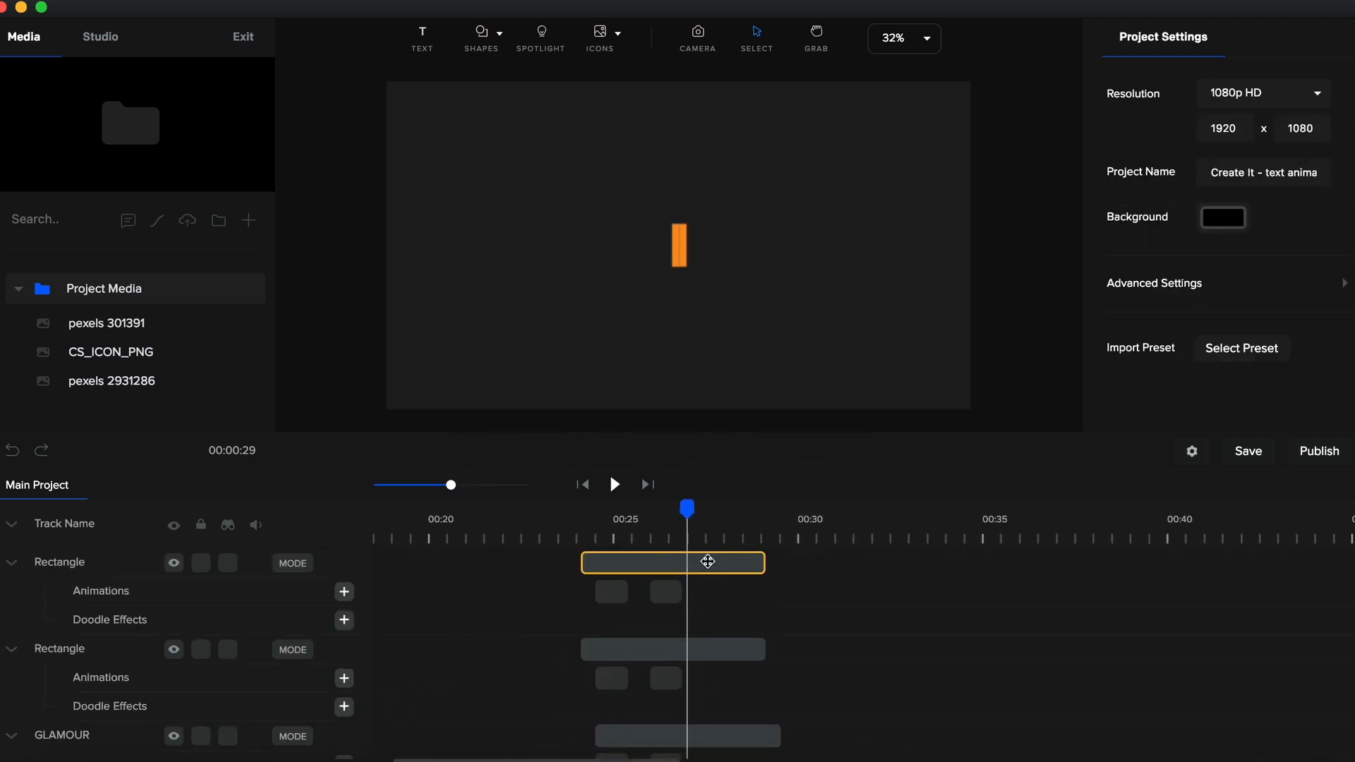
click(708, 562)
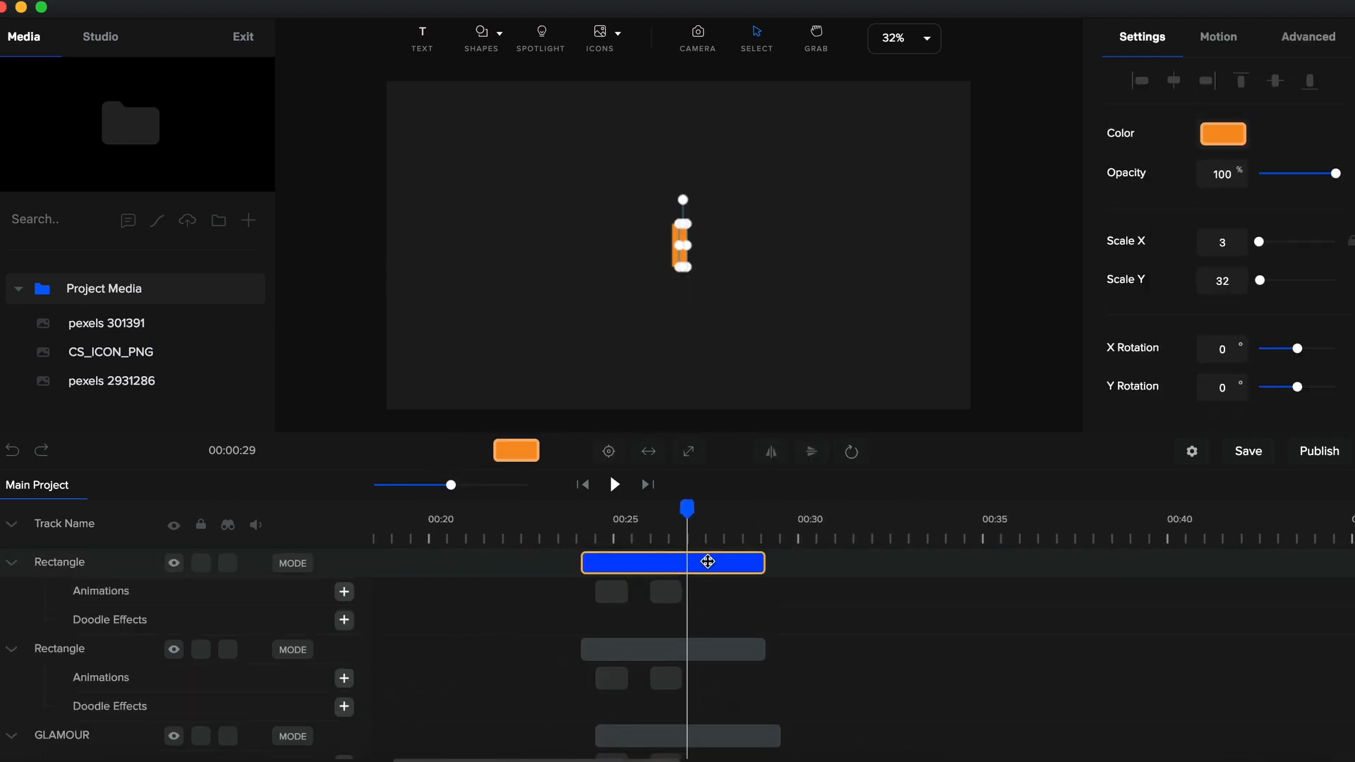
click(343, 591)
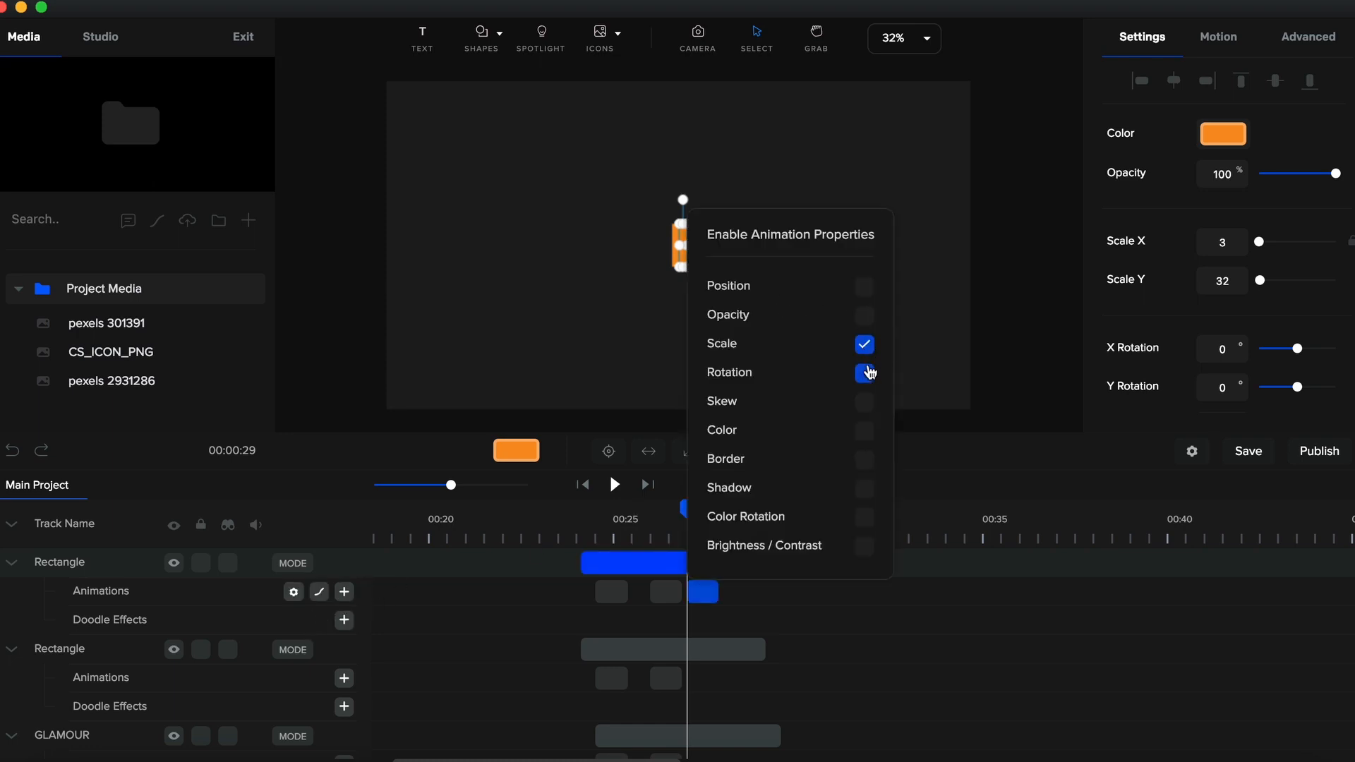
click(865, 317)
click(934, 350)
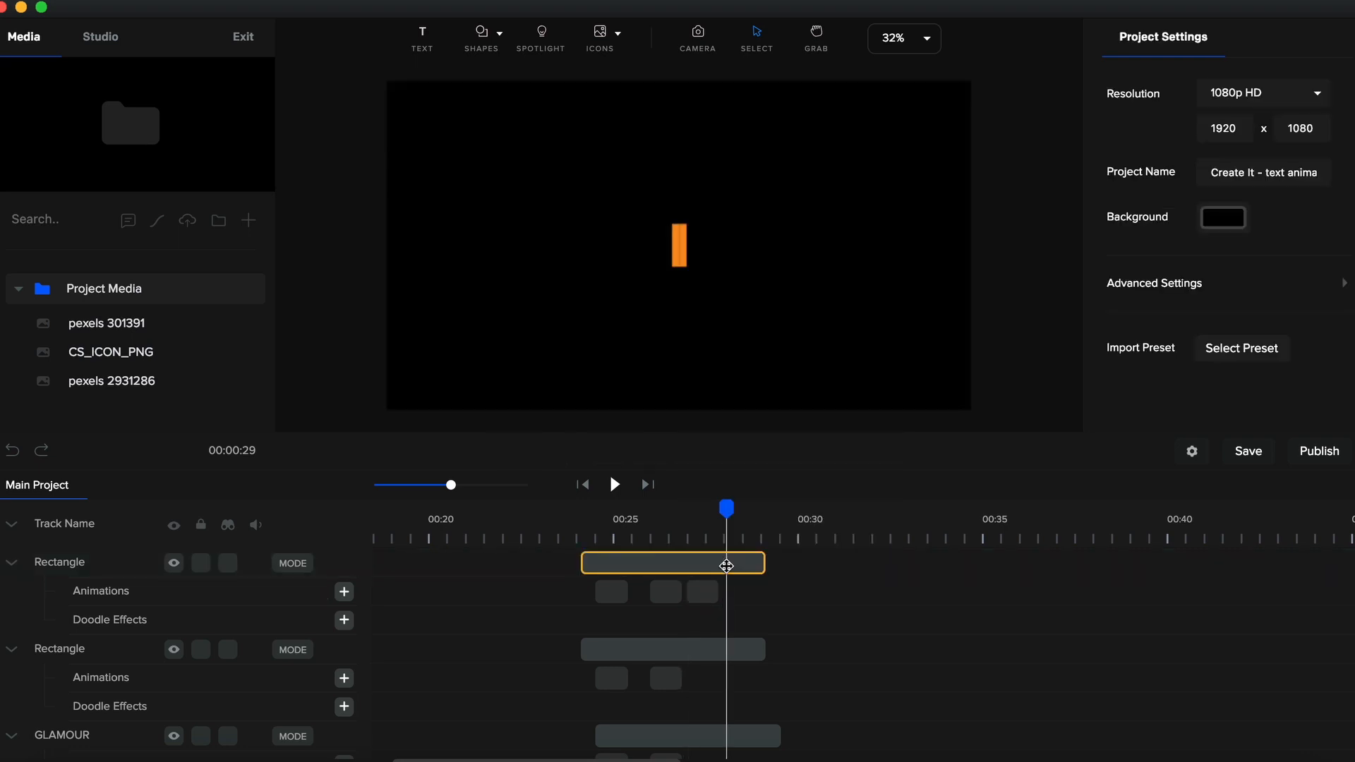
Past the end of the right bar's new animation, link its X and Y scale and set scale and opacity to 0
click(746, 565)
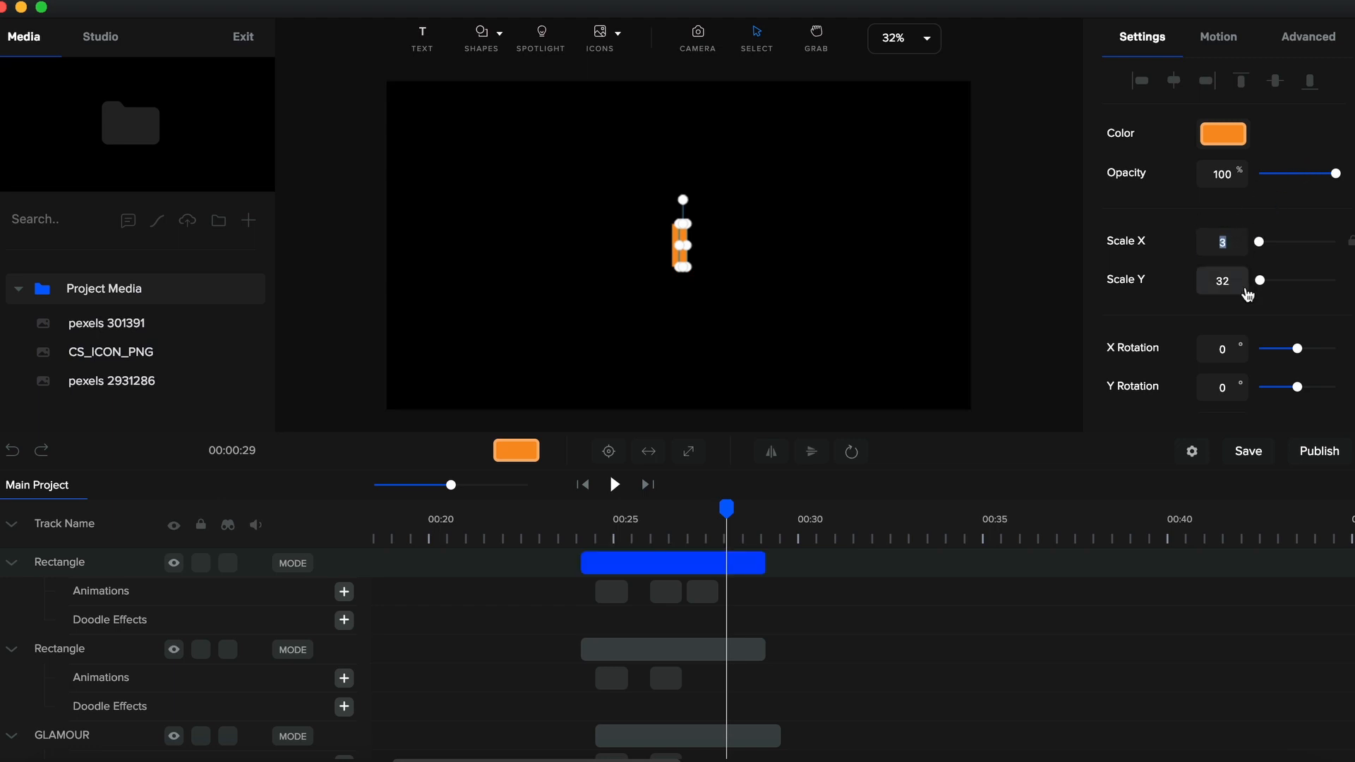
click(1351, 241)
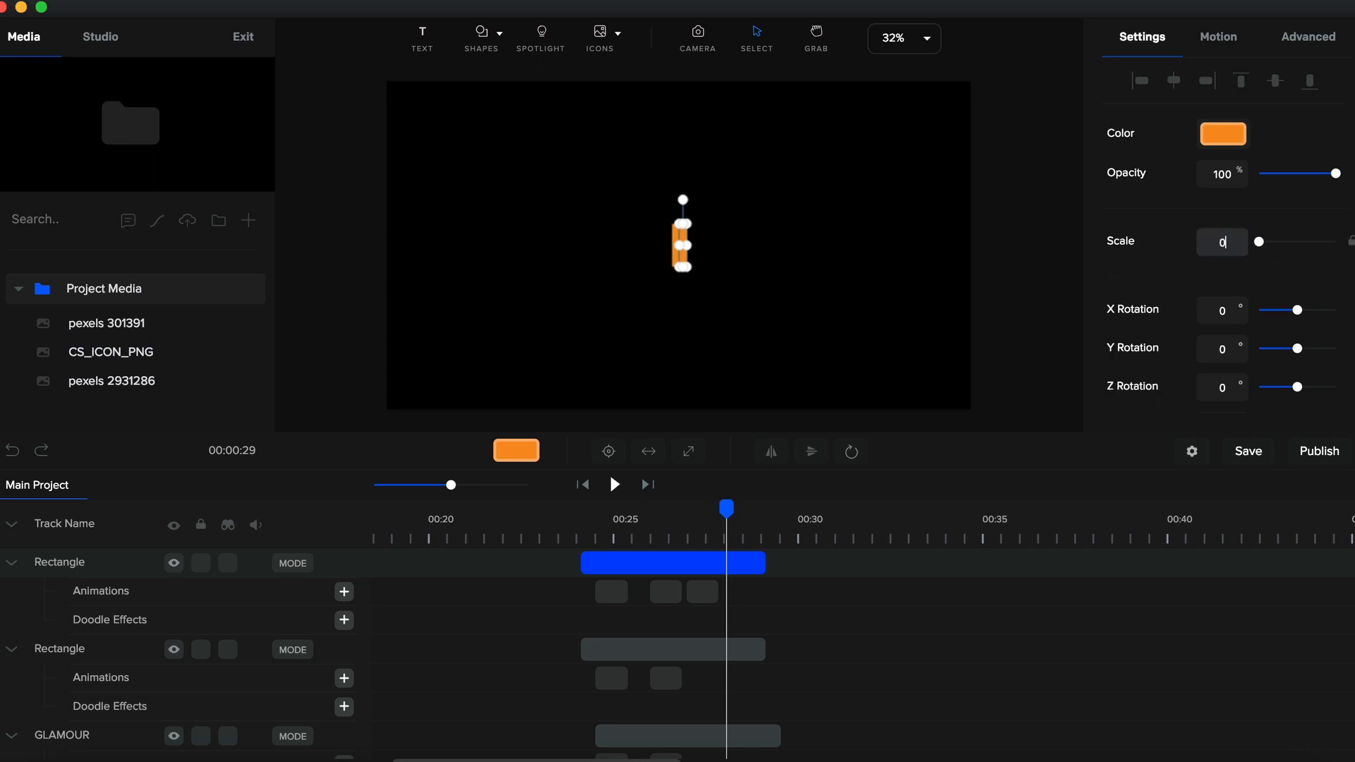
key(Return)
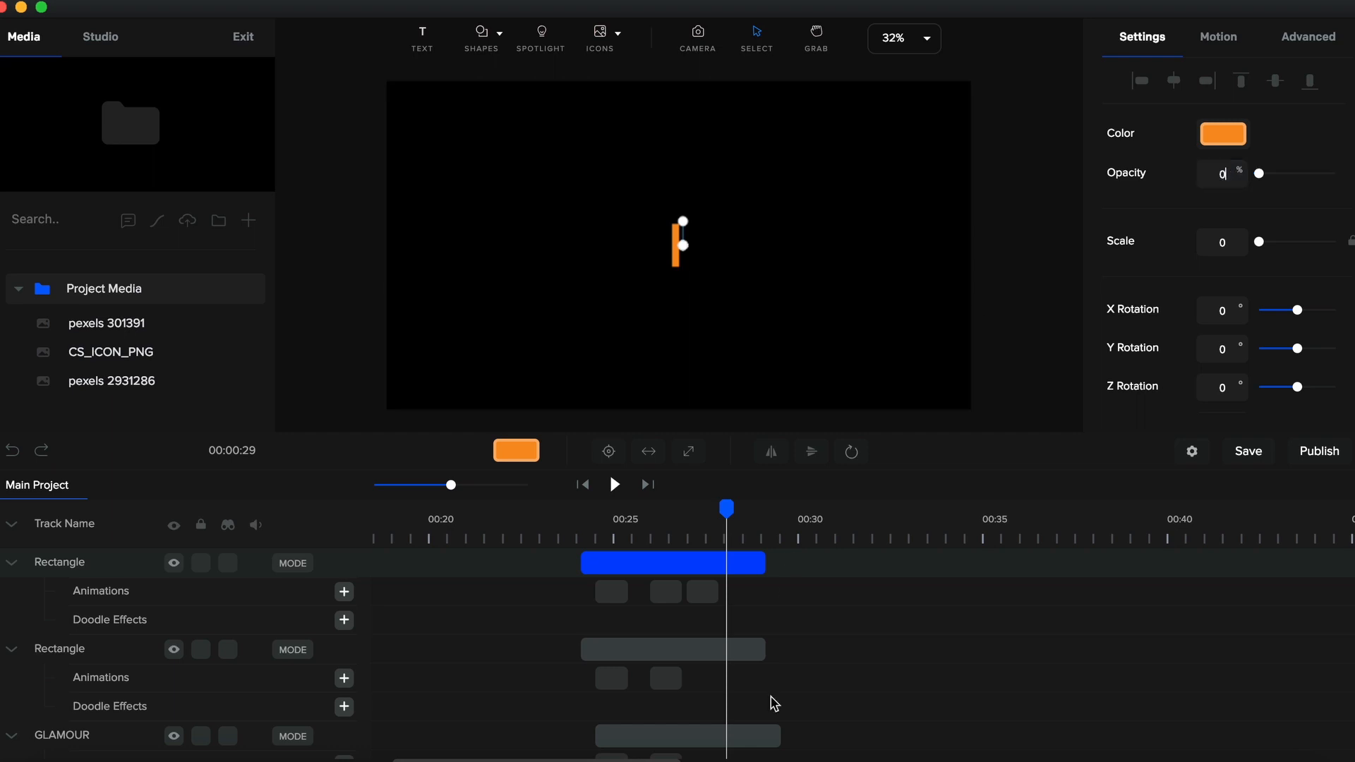
At about 00:27, add an animation with Opacity and Scale enabled to the left bar
click(690, 545)
click(344, 679)
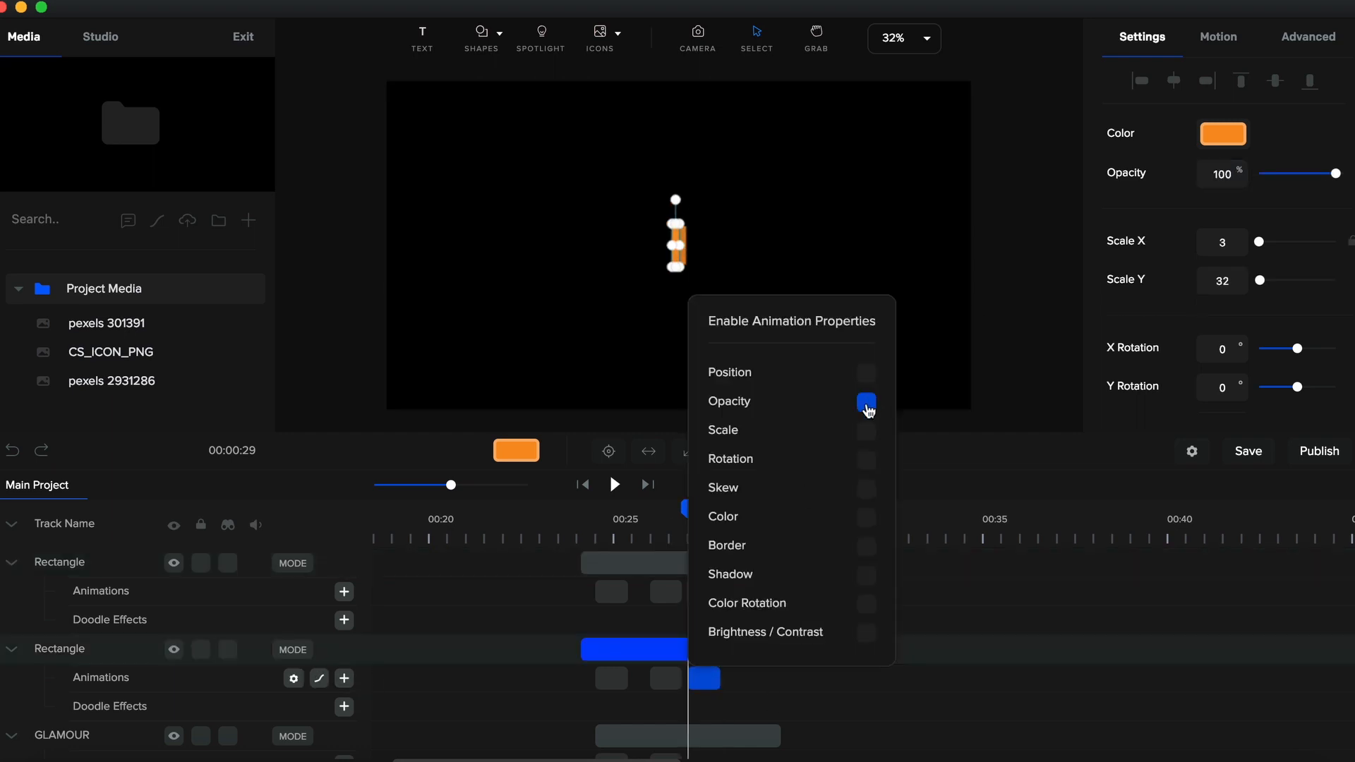
click(867, 430)
click(742, 702)
Past the end of the left bar's new animation, set its linked scale to 0 and its opacity to 0
click(728, 544)
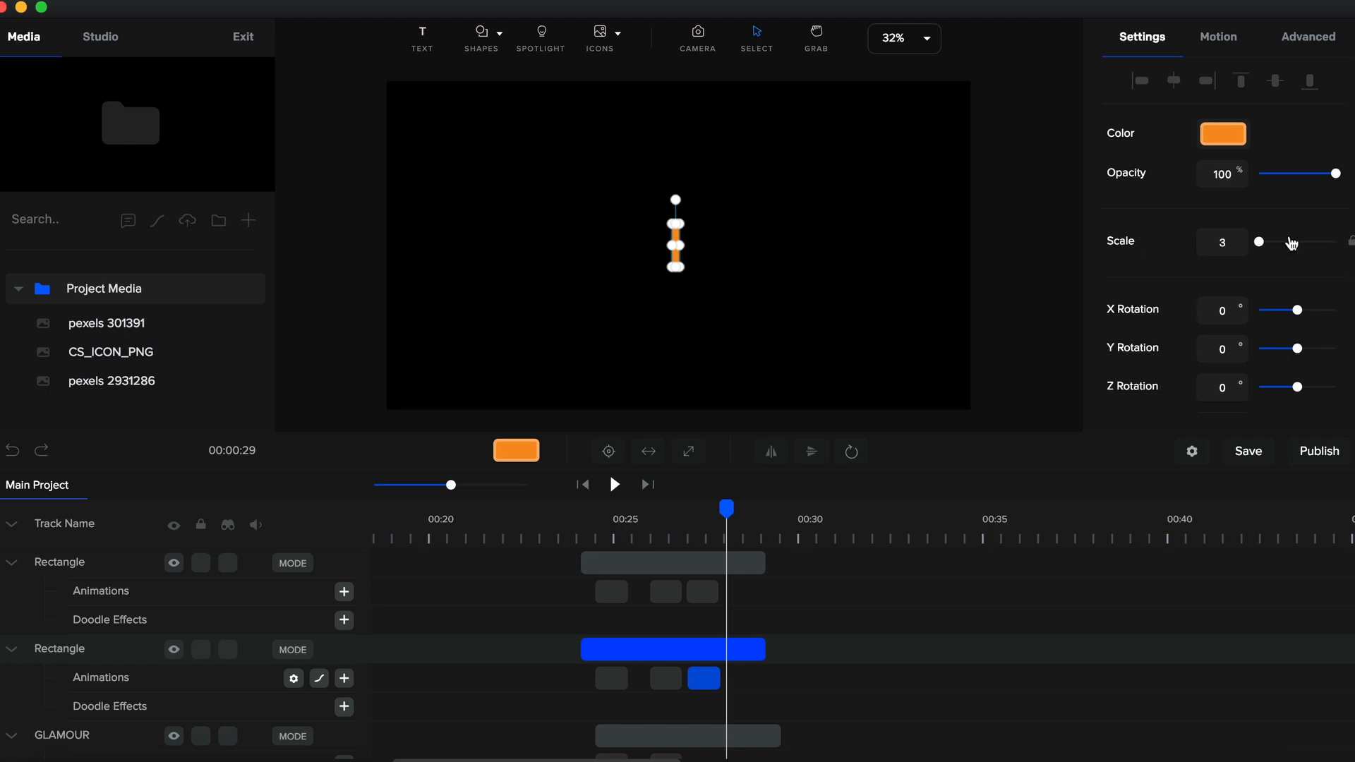
double_click(1230, 243)
text(0)
double_click(1226, 175)
text(0)
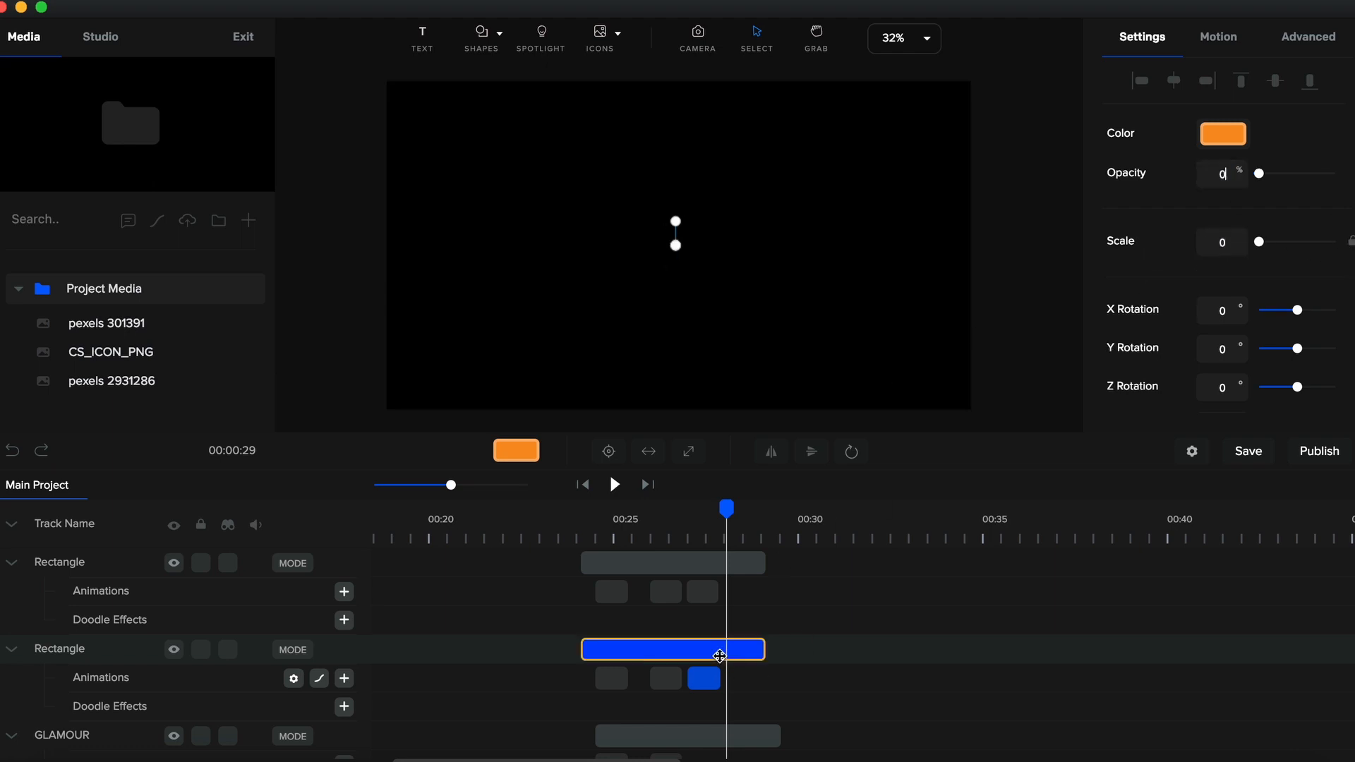
Set the easing of both bars' disappearing animations to Power4 Out
click(702, 592)
click(319, 592)
click(536, 401)
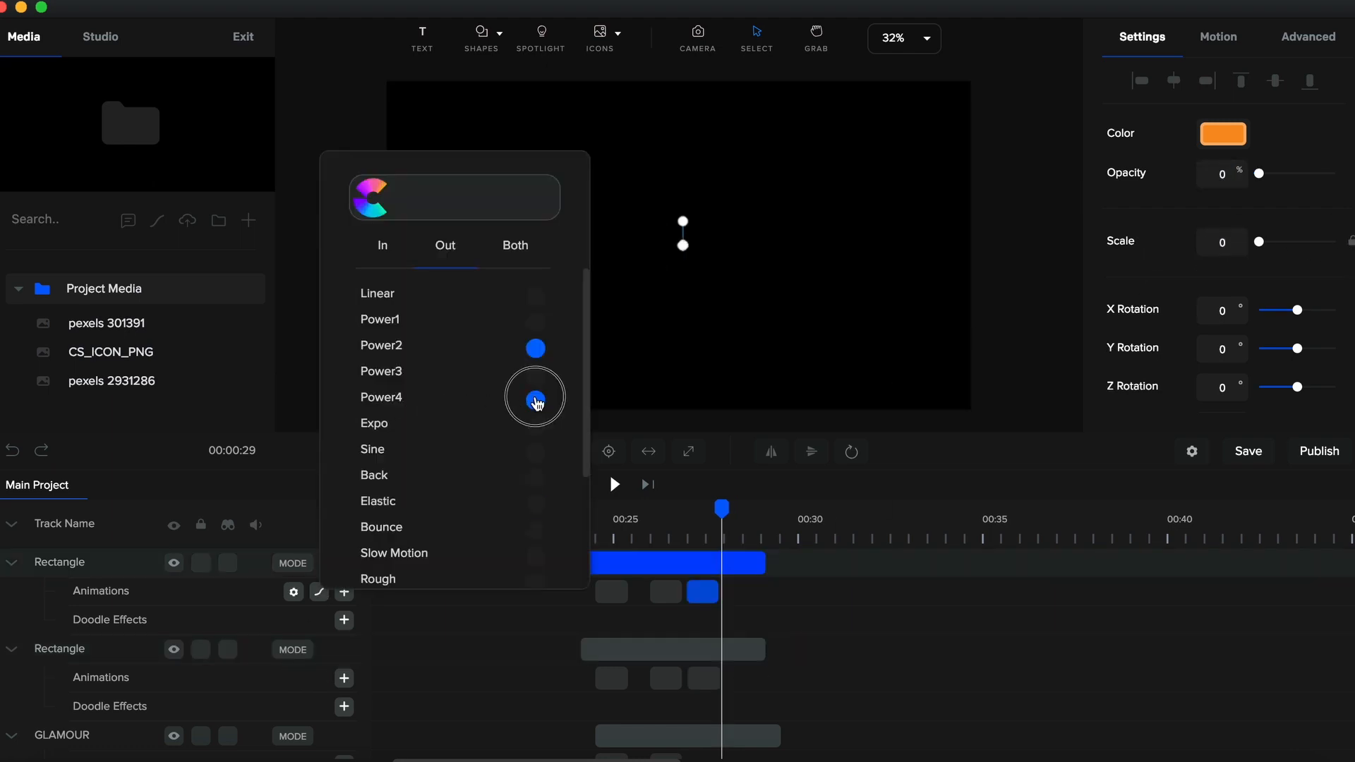
click(705, 679)
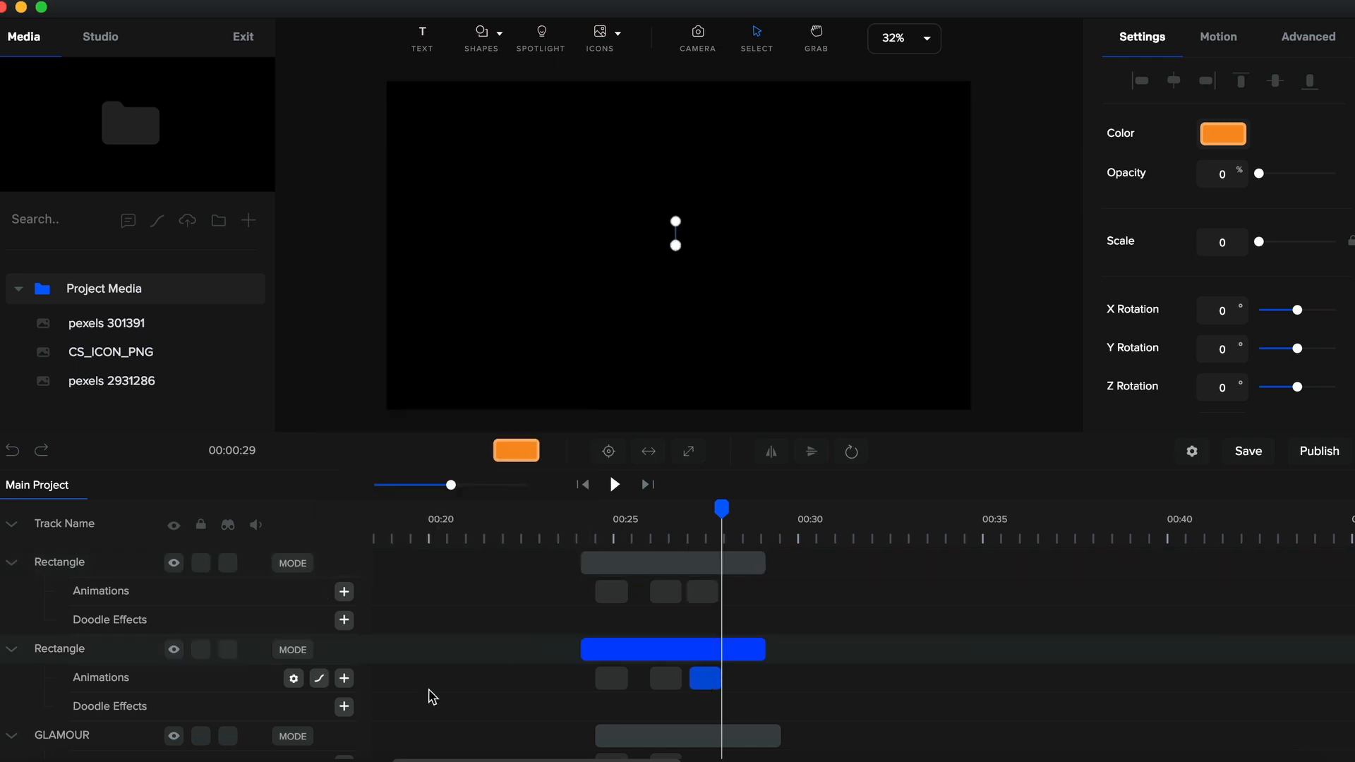
click(319, 678)
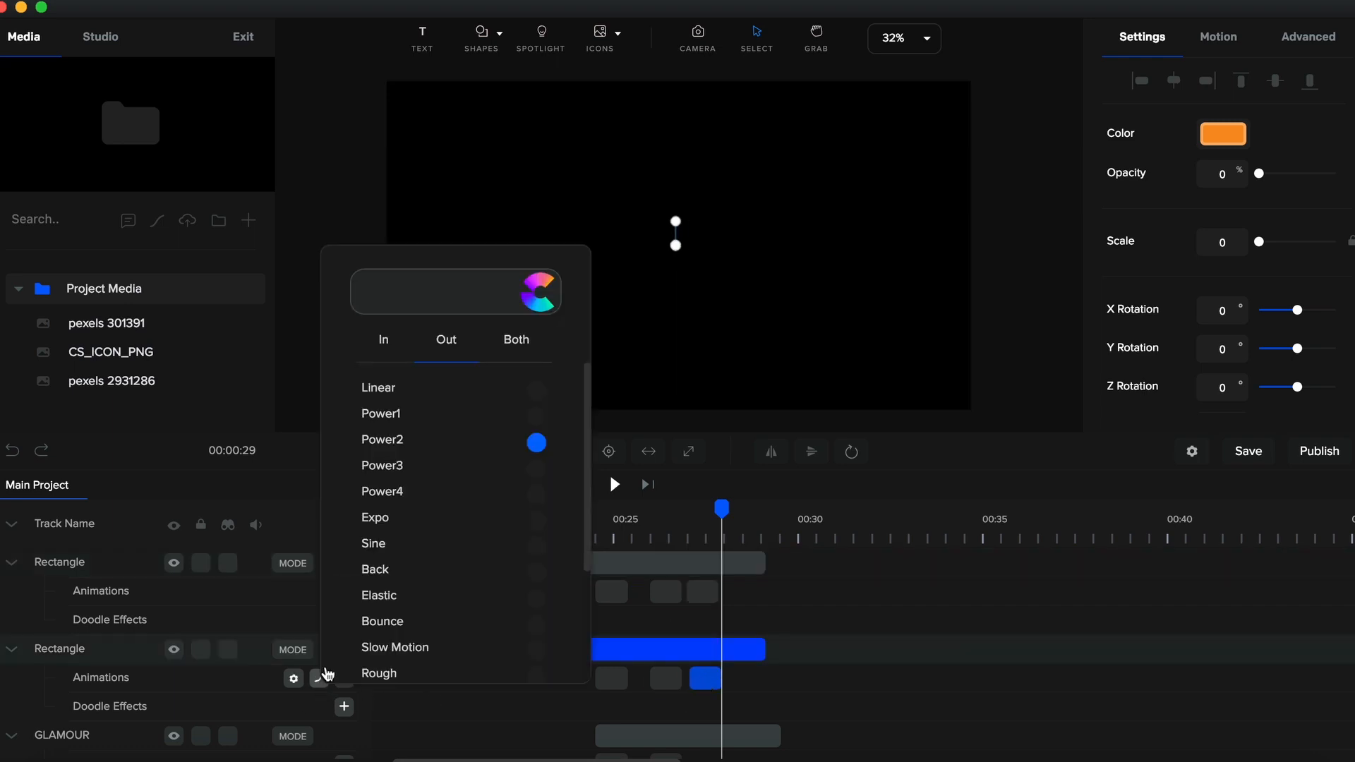
click(536, 495)
click(847, 595)
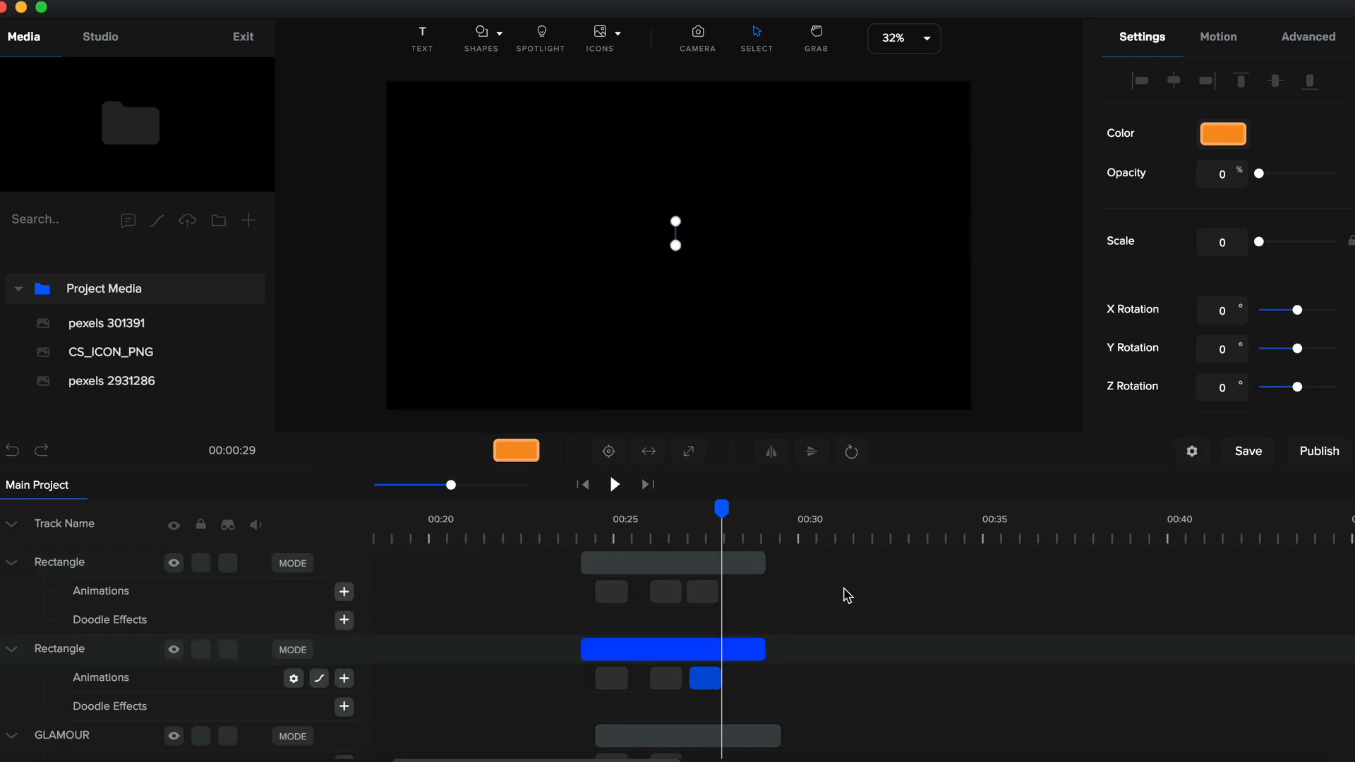
Align the bars' disappearing animations to start together at about 00:27 and shorten both to about half a second
click(690, 553)
drag(478, 485, 526, 488)
drag(873, 683, 833, 684)
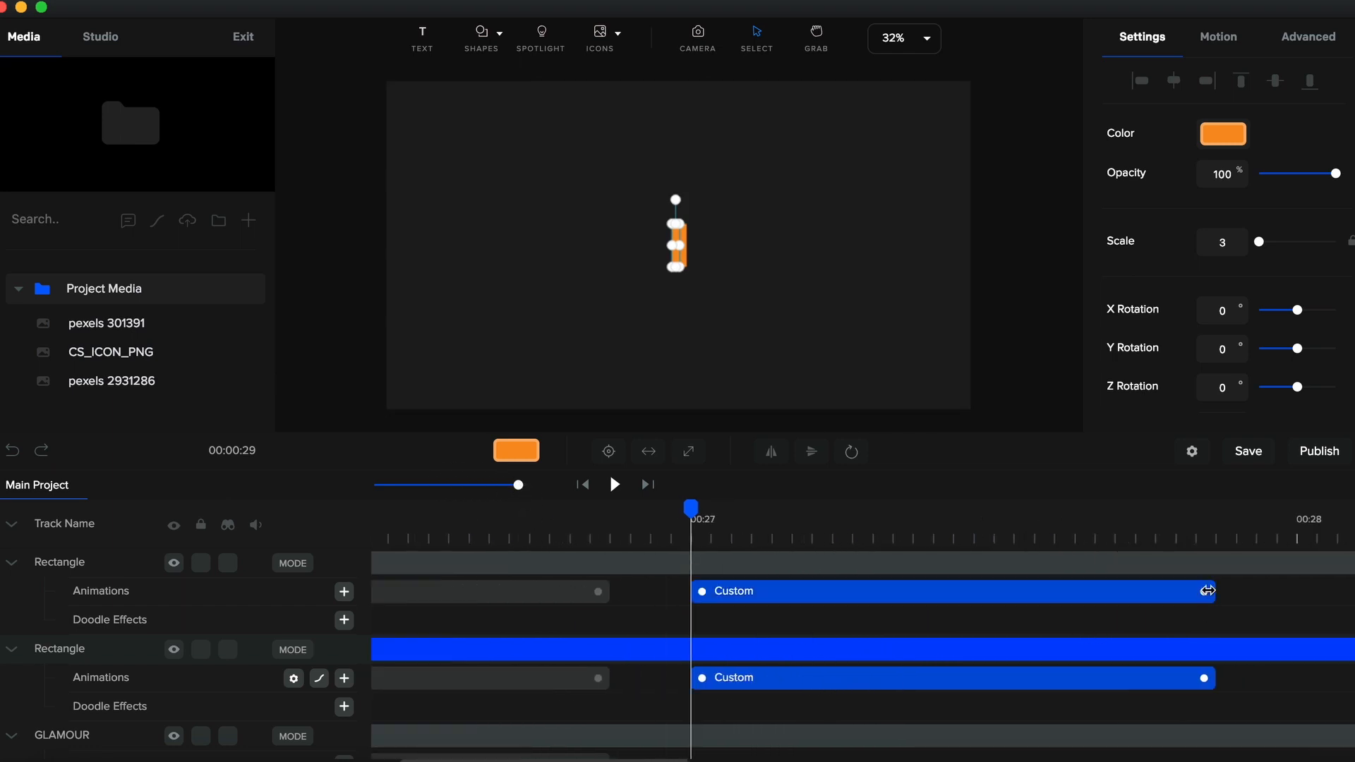
drag(1200, 590, 992, 585)
drag(1204, 678, 997, 677)
Zoom the timeline out, collapse the tracks and play the whole GLAMOUR animation from the start of the bars' clips
drag(519, 486, 460, 487)
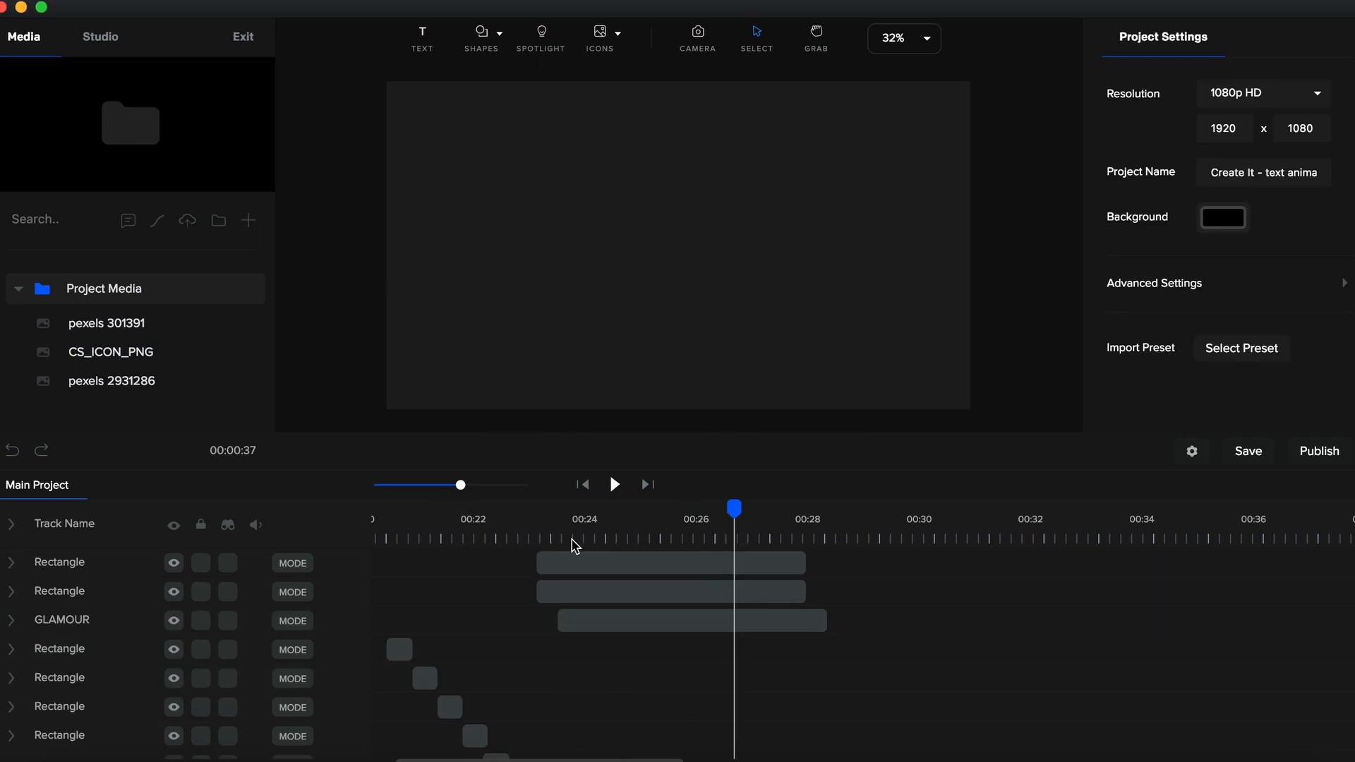
click(535, 543)
key(space)
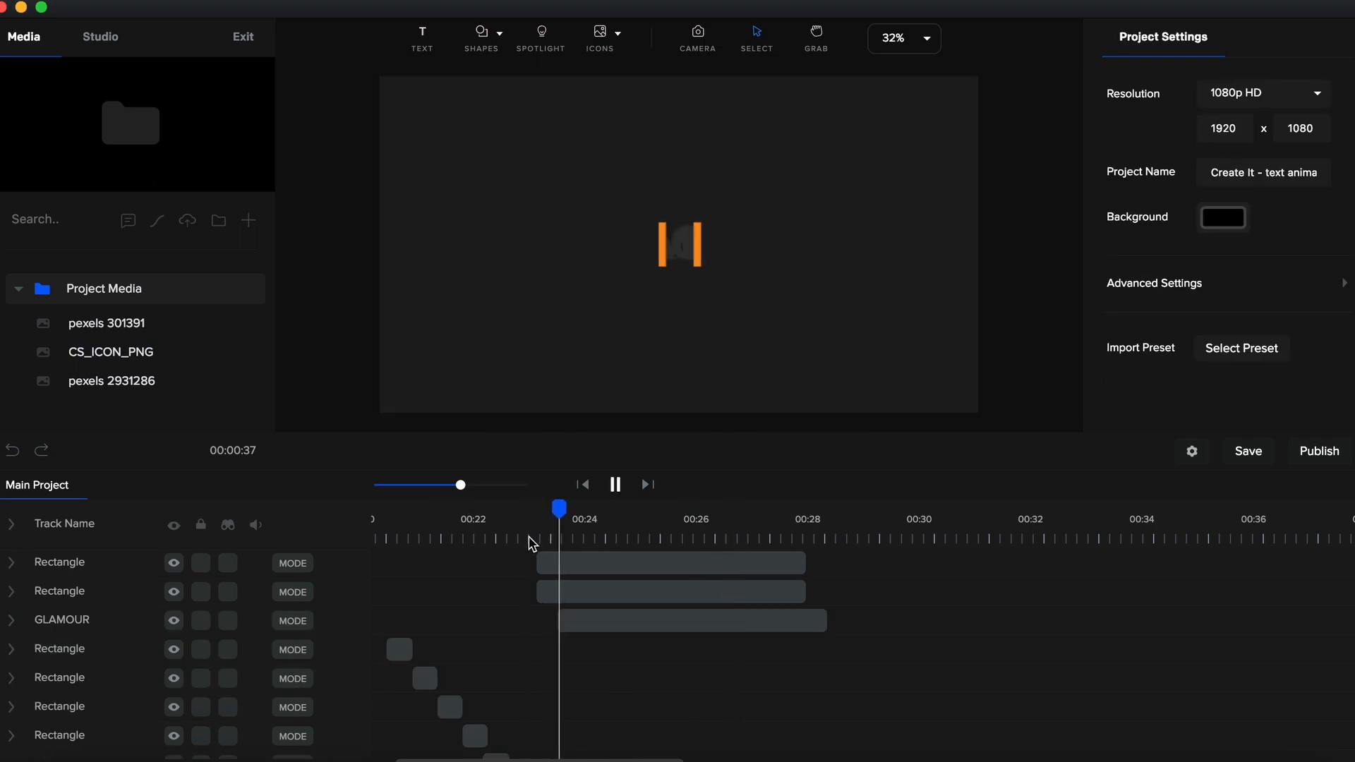